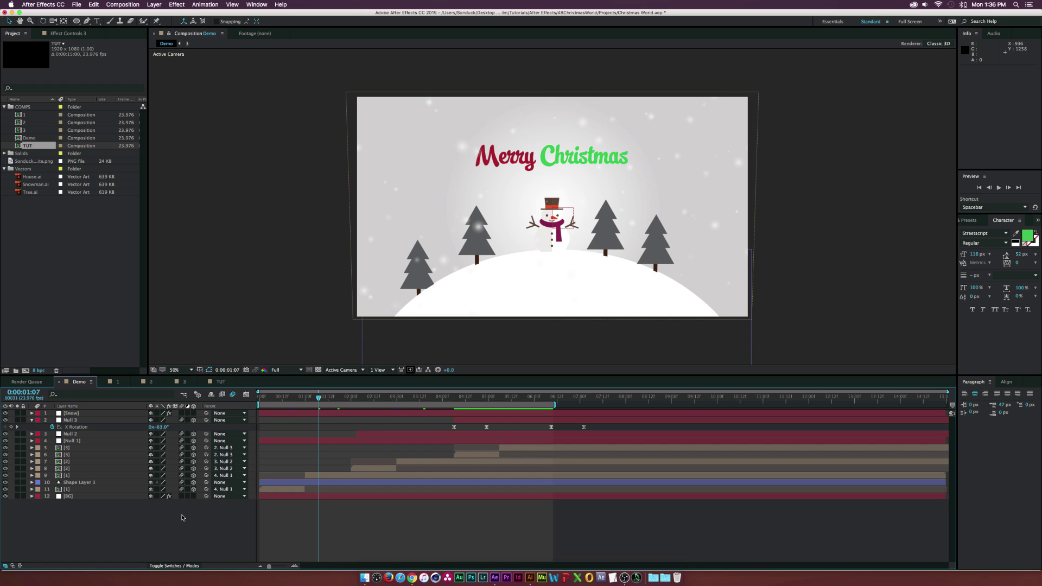
- Switch to Finder and preview the finished Demo.mov animation, then close the preview
left_click(364, 577)
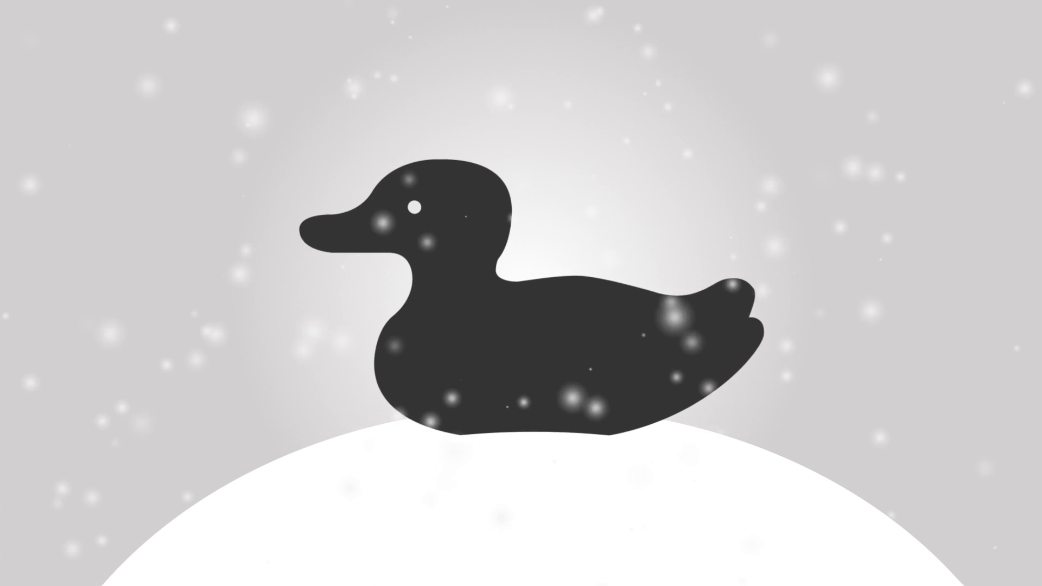
key("Escape")
left_click_drag(503, 514, 190, 477)
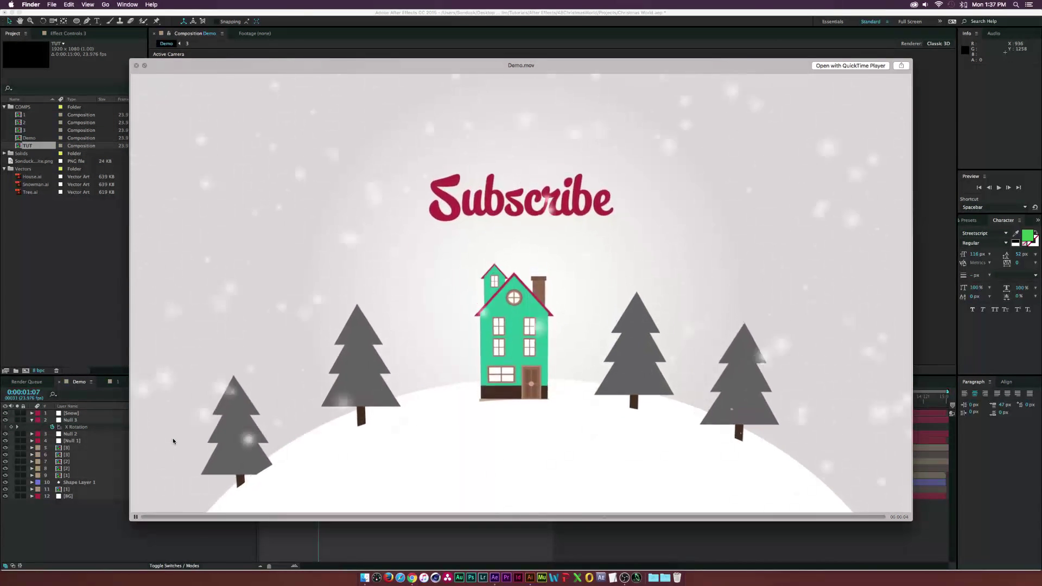
key("space")
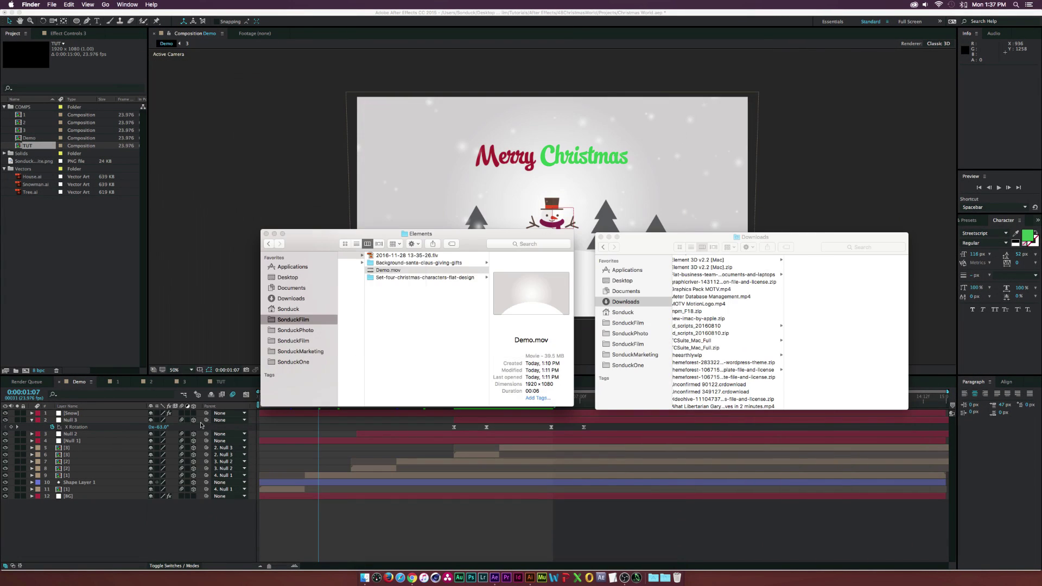
- Switch back to After Effects, open the TUT composition and add a white solid named BG
key("super+Tab")
left_click(220, 382)
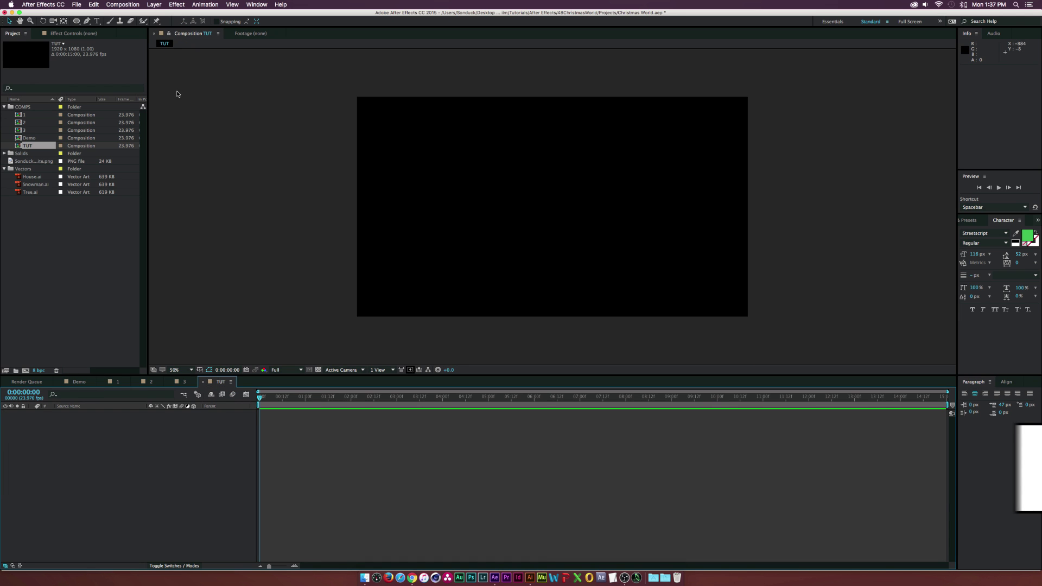
left_click(154, 5)
mouse_move(163, 15)
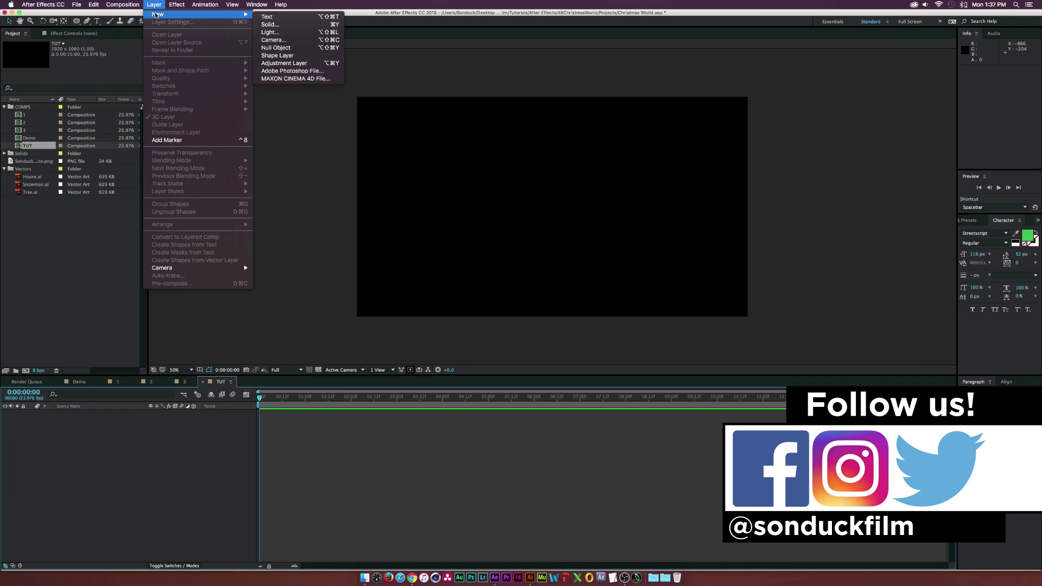
left_click(271, 25)
type("BG")
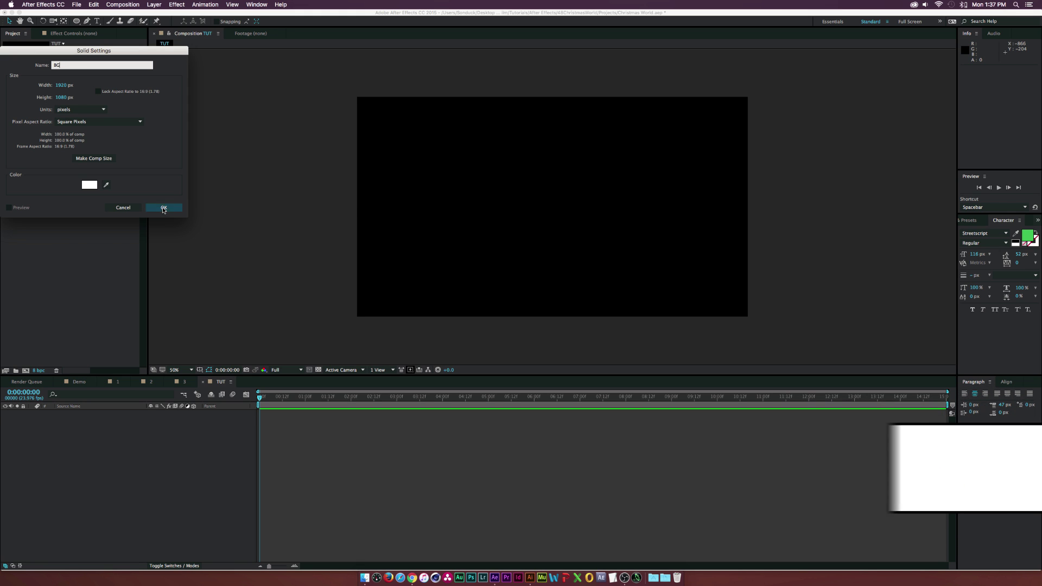
left_click(163, 208)
- Apply a Gradient Ramp to the BG solid as a Radial Ramp starting at the frame's centre, about 962, 540
left_click(177, 4)
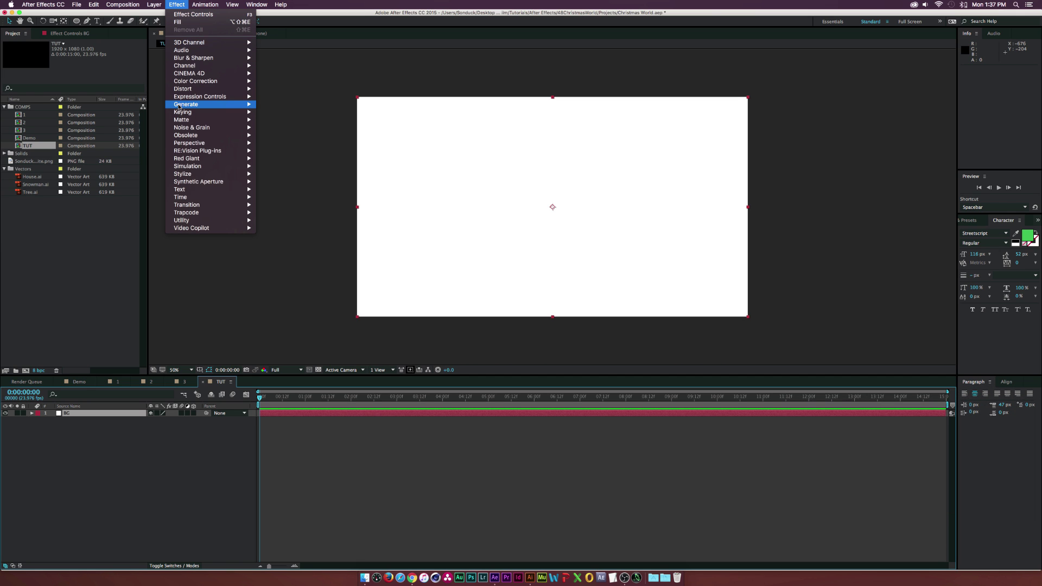
mouse_move(185, 104)
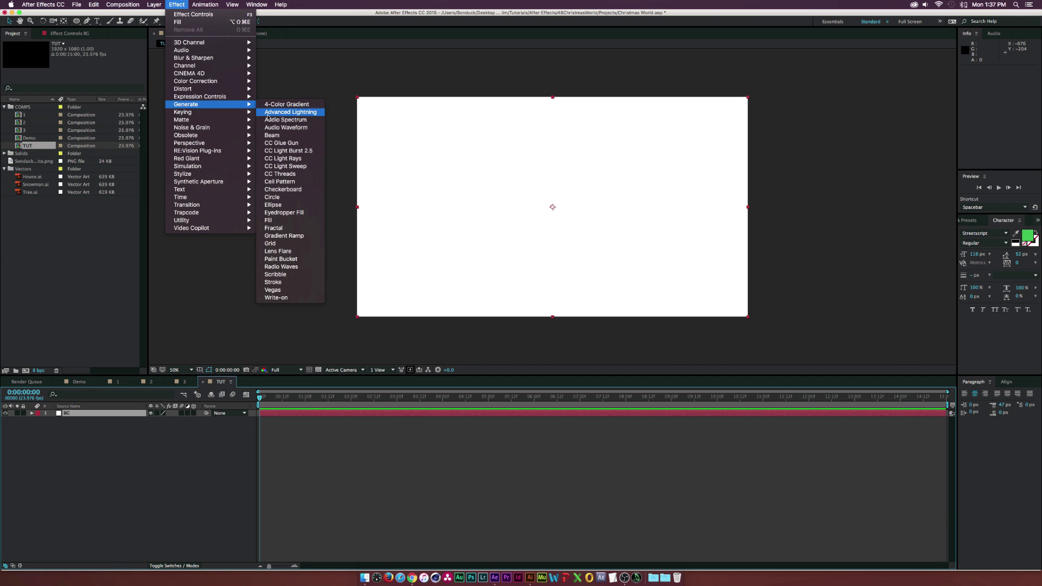
left_click(279, 236)
left_click(95, 85)
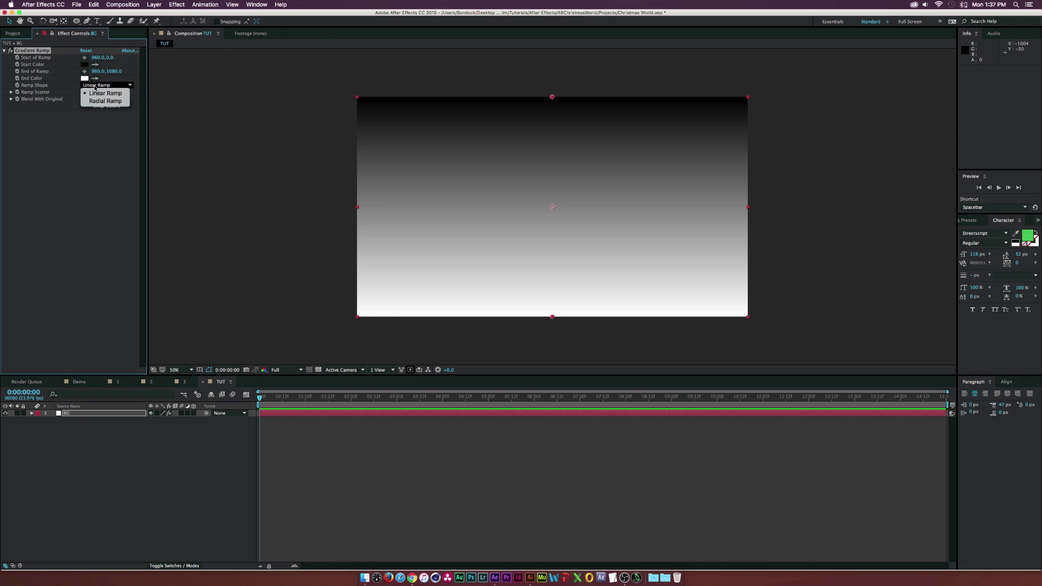
left_click(106, 101)
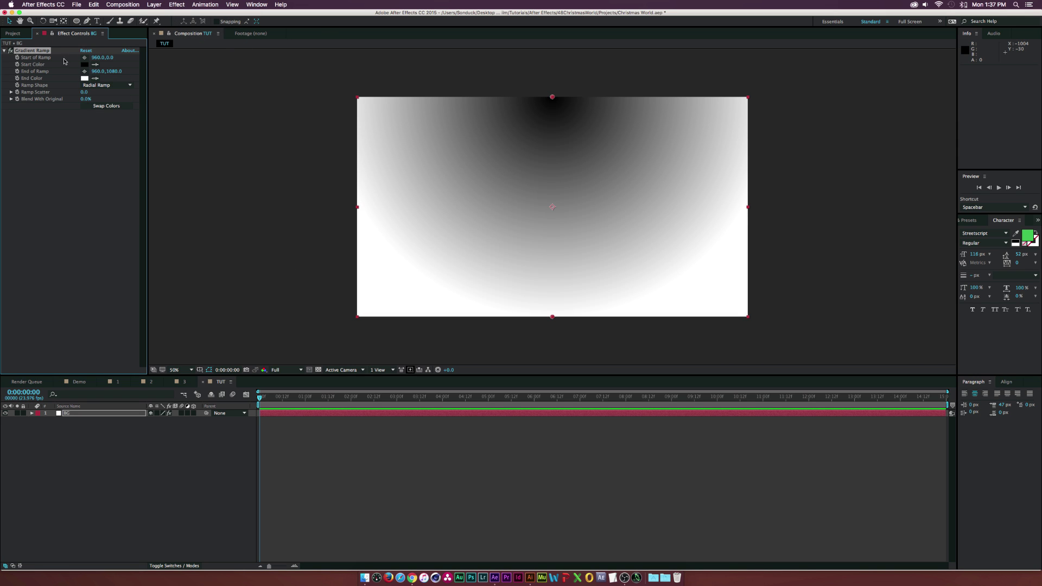
left_click(84, 57)
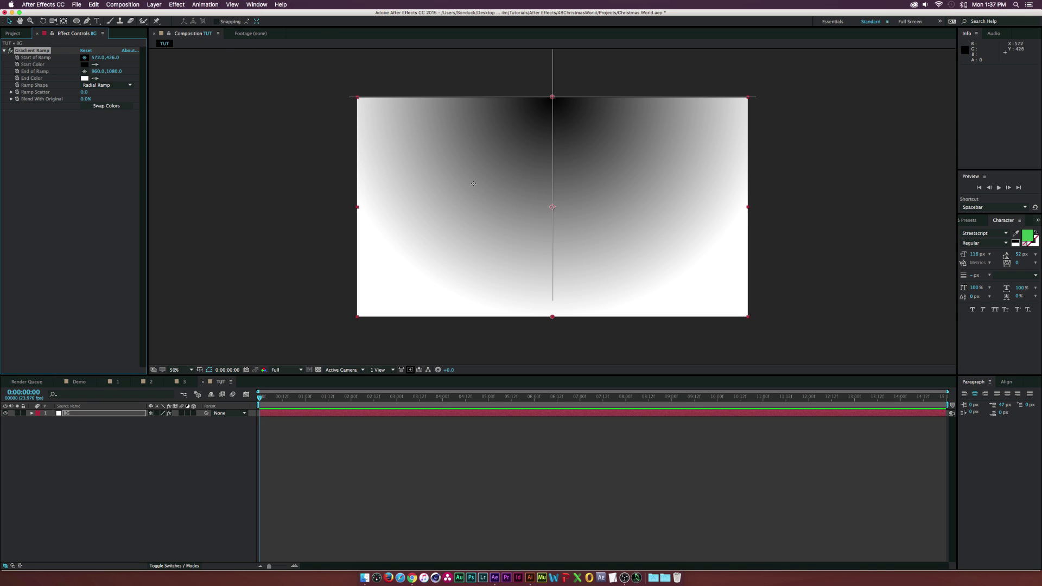
left_click(552, 207)
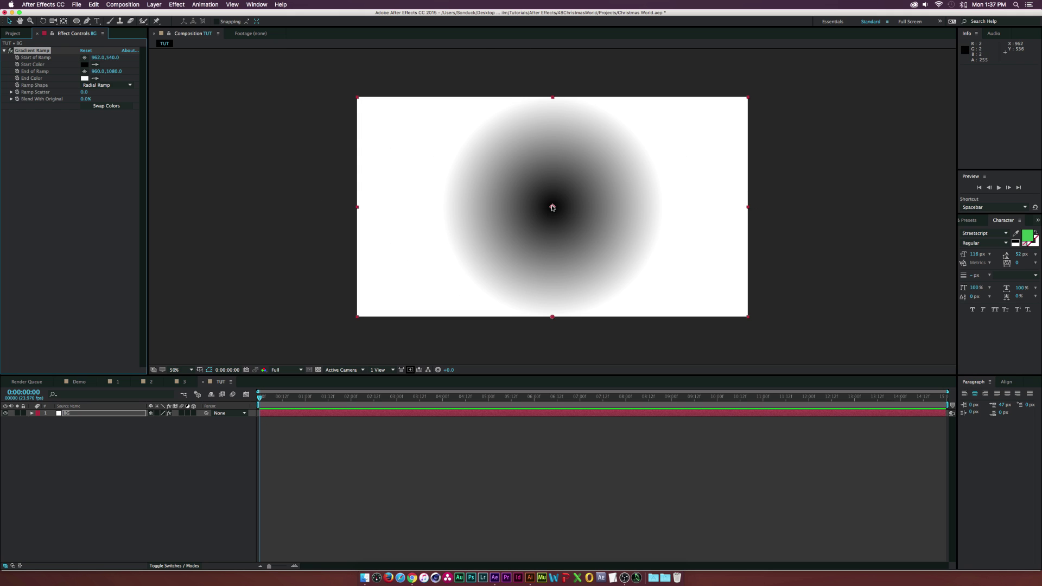
- Set the start colour of the BG gradient to white
left_click(85, 64)
left_click_drag(70, 87, 6, 46)
left_click(186, 64)
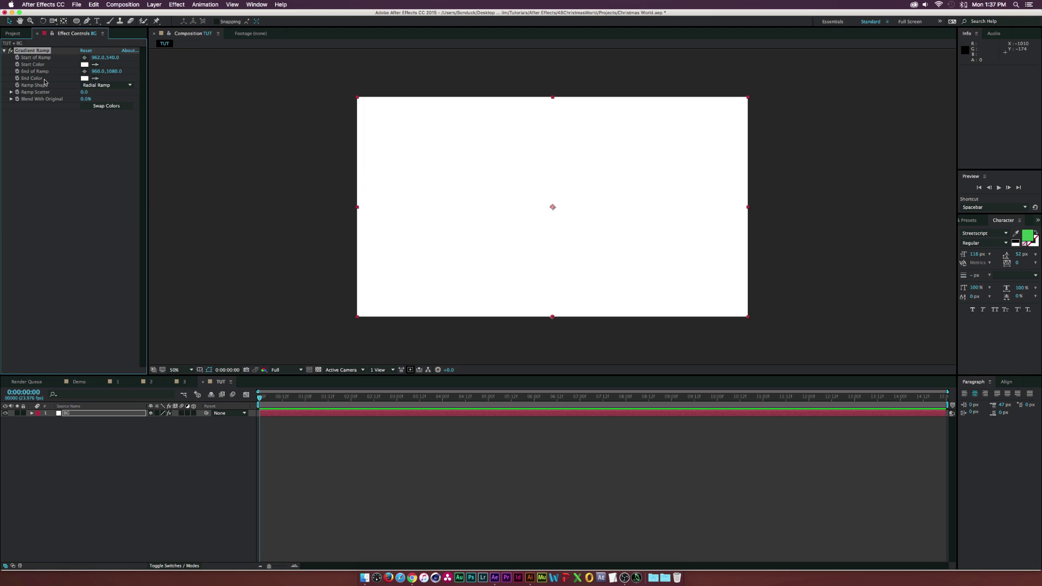
- Set the end colour of the BG gradient to light grey and the Ramp Scatter to about 20.4
left_click(85, 78)
left_click_drag(21, 72, 4, 79)
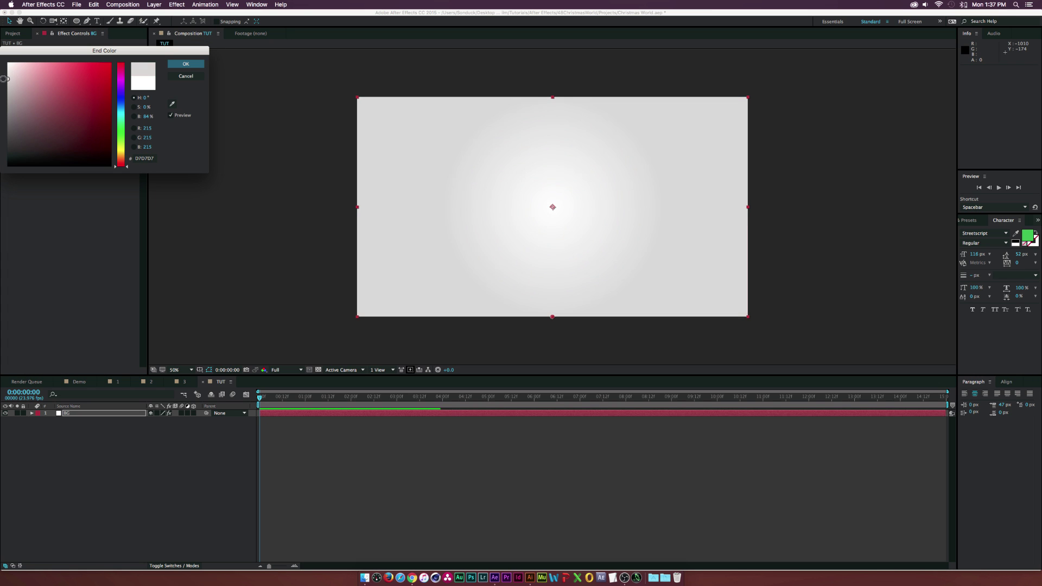
left_click(186, 64)
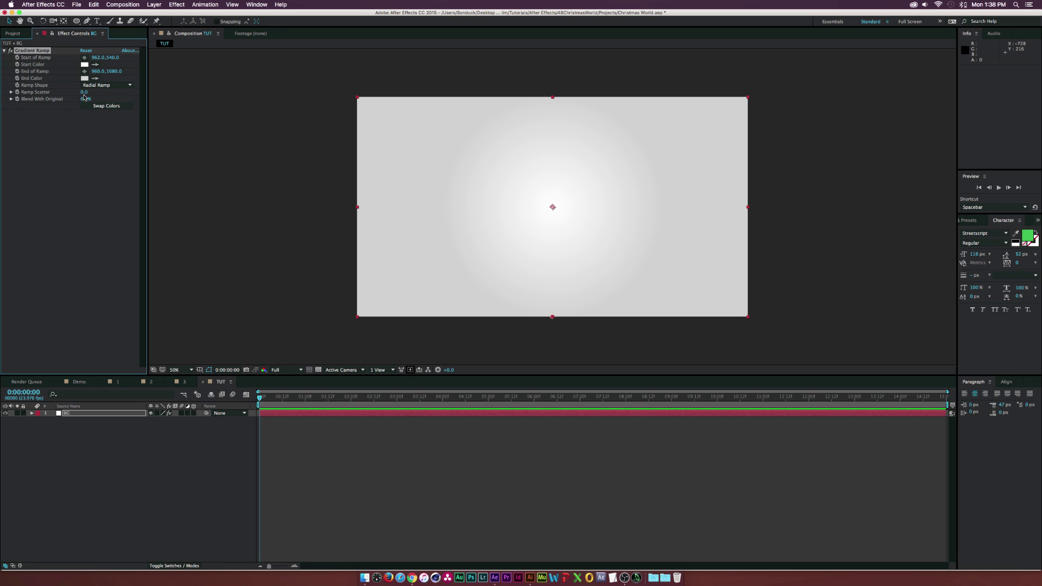
left_click_drag(83, 91, 168, 94)
left_click(207, 469)
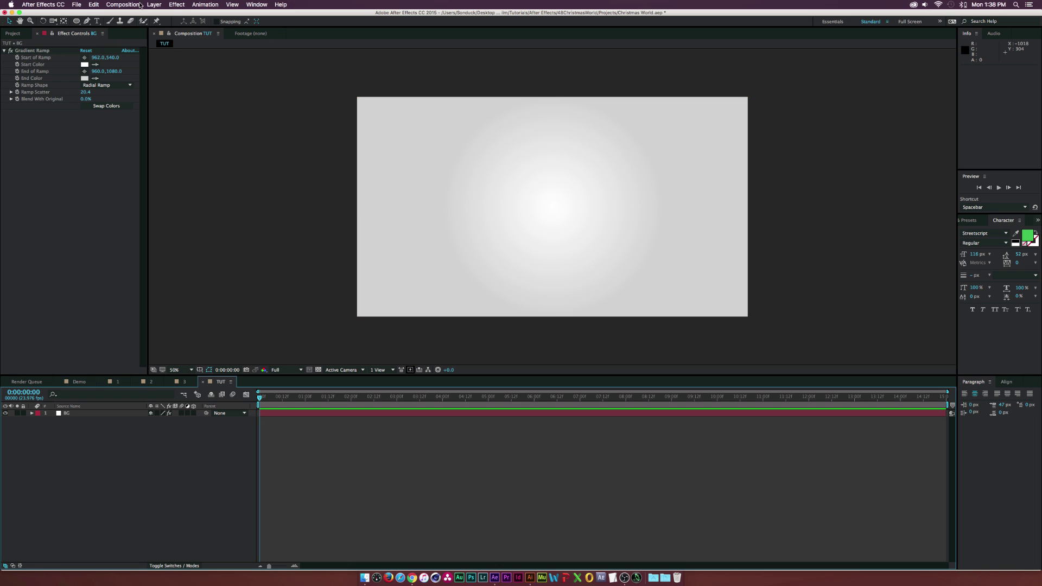
- Using the safe-area guides, draw a white circle about 959 px wide from the frame's centre and move it down past the lower edge
left_click_drag(76, 21, 103, 40)
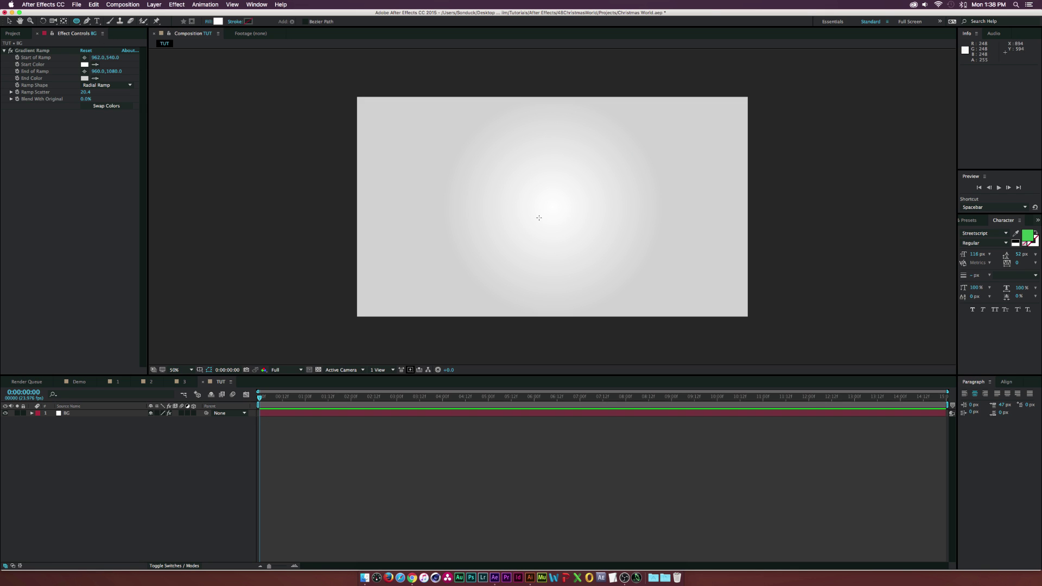
key("apostrophe")
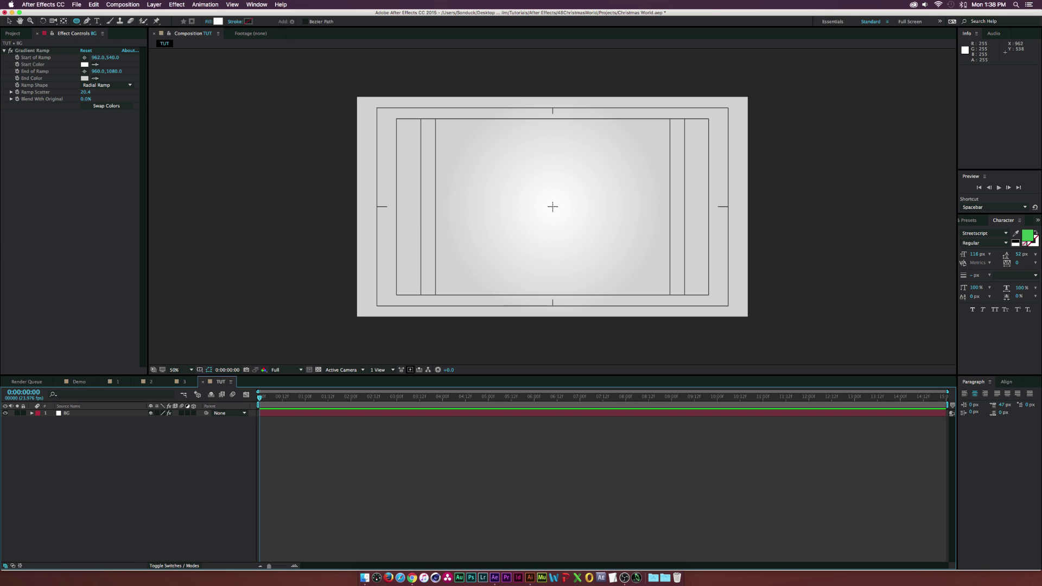
left_click(553, 207)
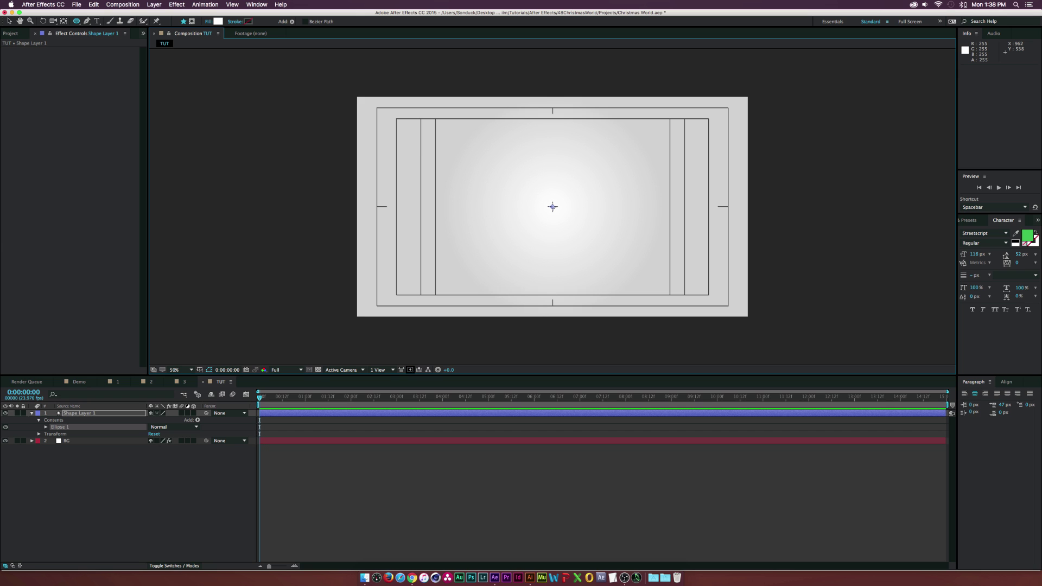
left_click_drag(552, 206, 650, 132)
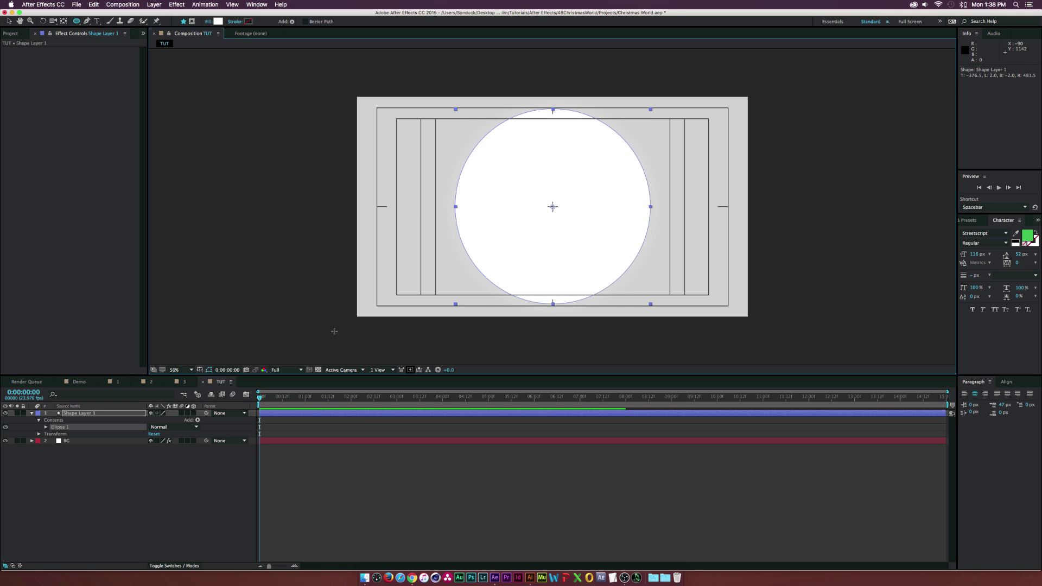
left_click(10, 21)
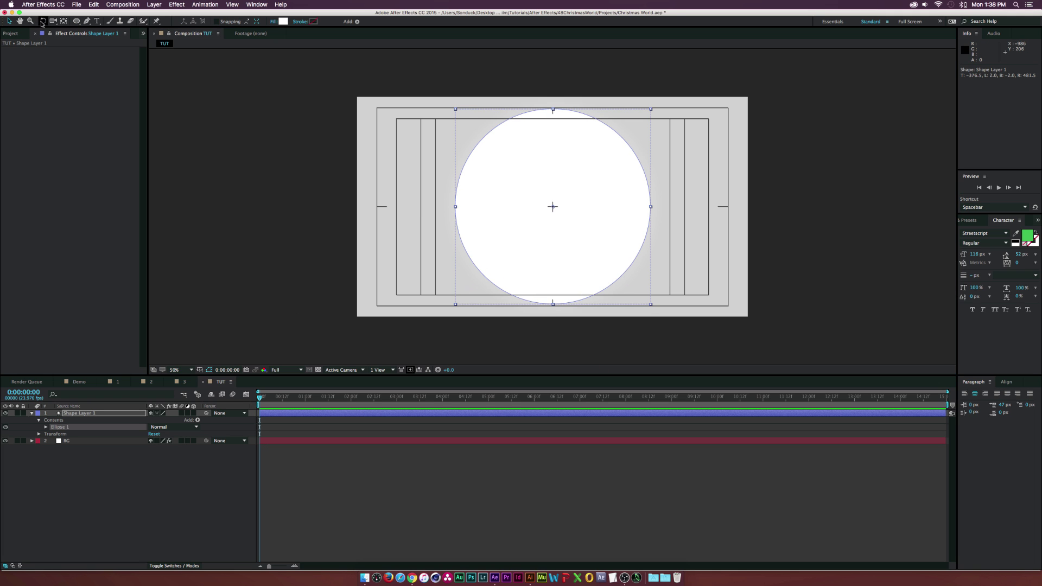
left_click_drag(598, 230, 592, 360)
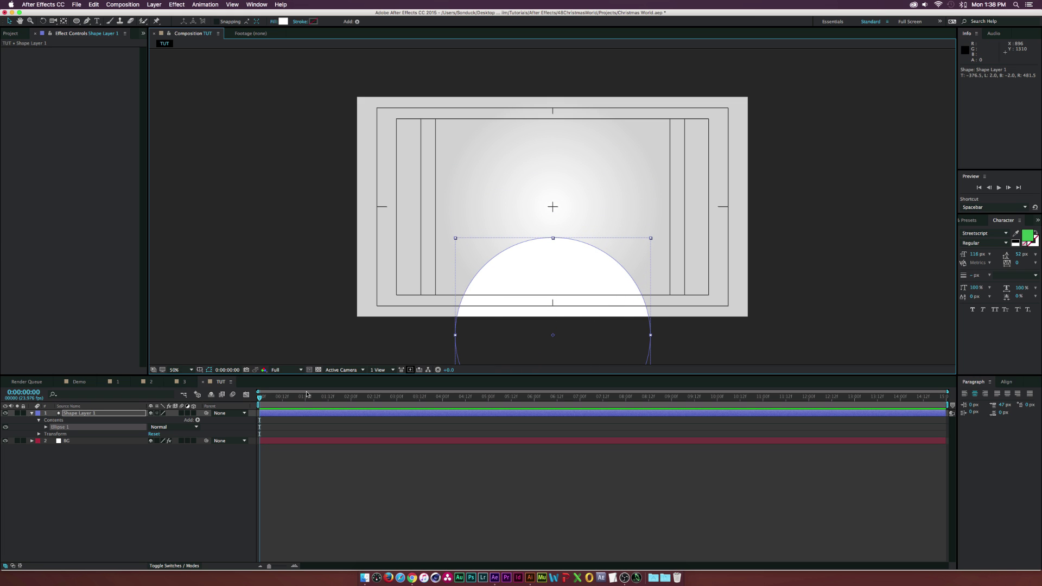
- Unlink the ellipse path's size proportions, widen it to about 1231 px and hide the safe-area guides
left_click(45, 427)
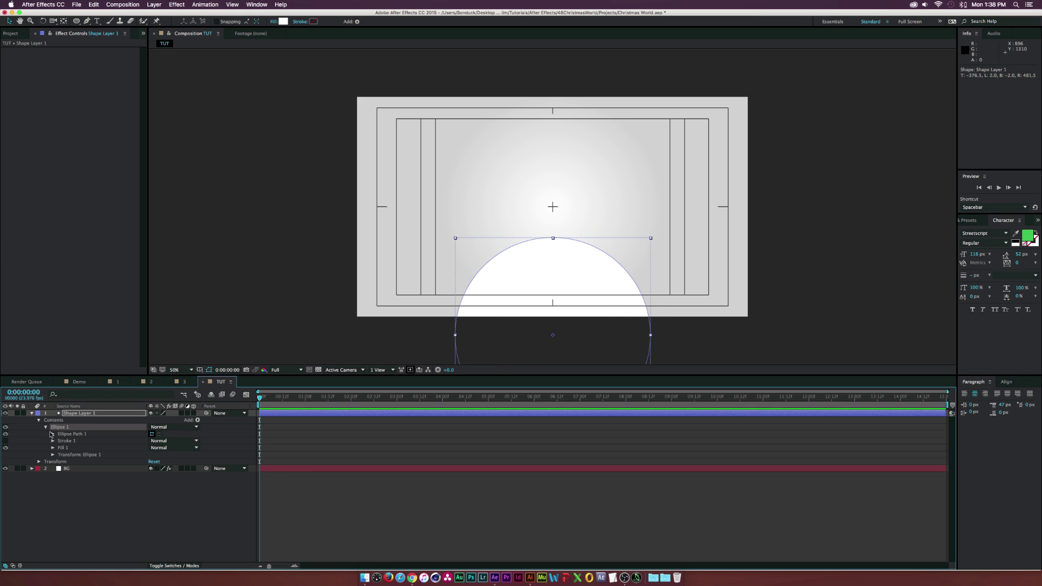
left_click(53, 434)
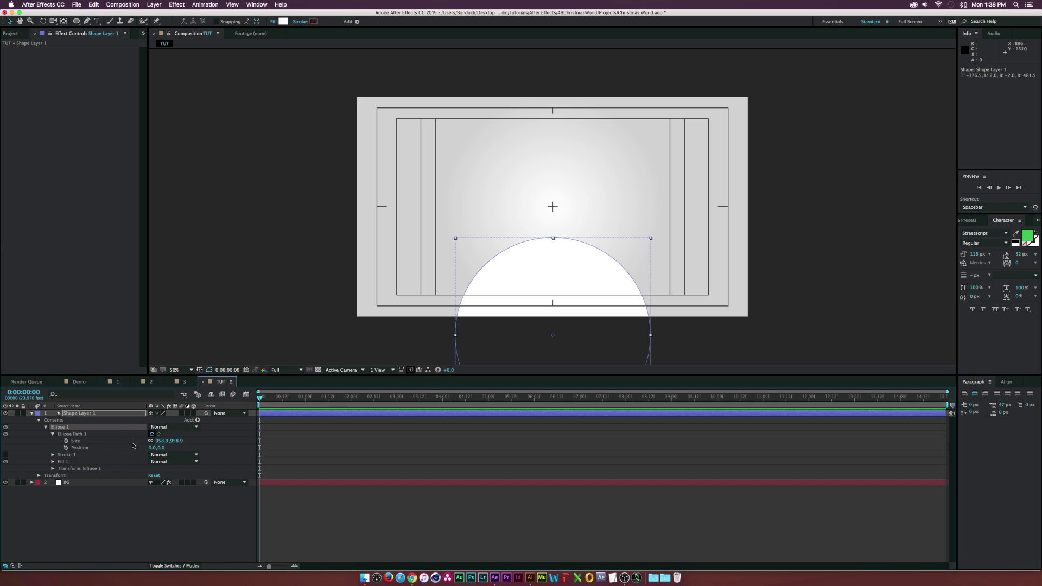
left_click(151, 441)
left_click_drag(160, 440, 274, 443)
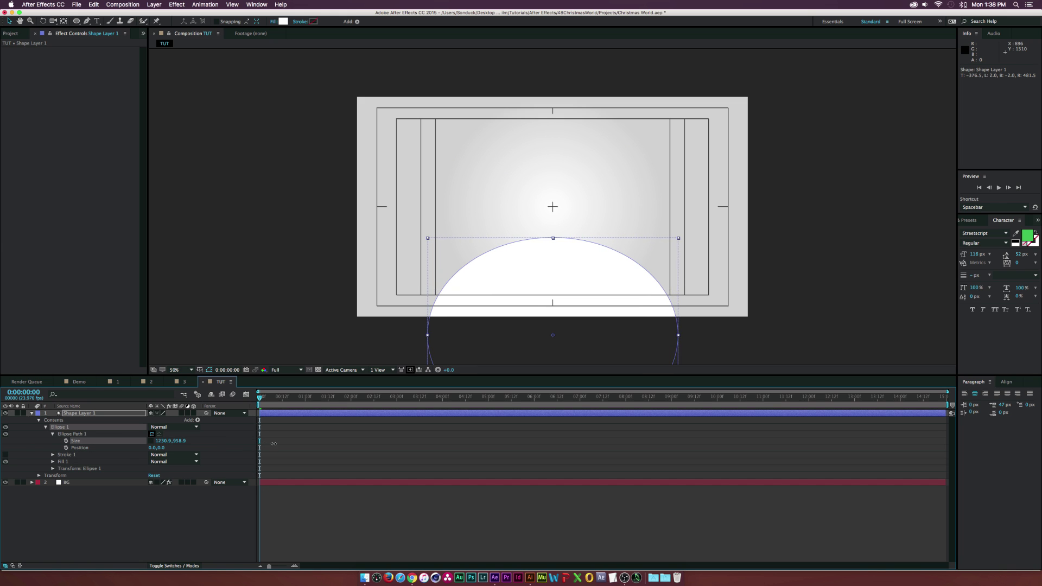
left_click(223, 483)
key("'")
- Enlarge the ellipse proportionally to about 1568 by 1221 px and lower it slightly to form the snowy hill
left_click(583, 254)
left_click(211, 330)
left_click(163, 434)
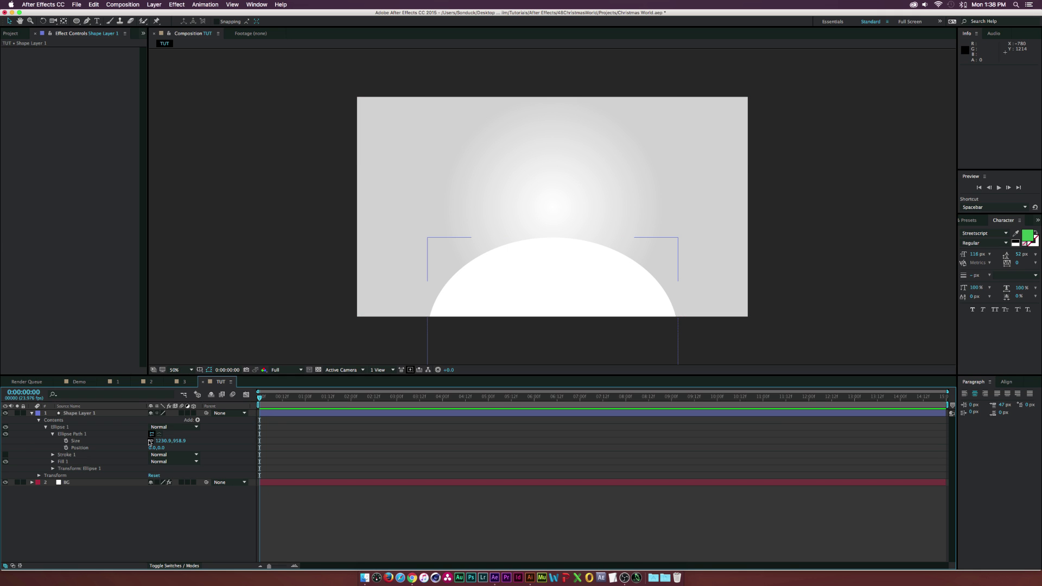
left_click_drag(160, 442, 261, 441)
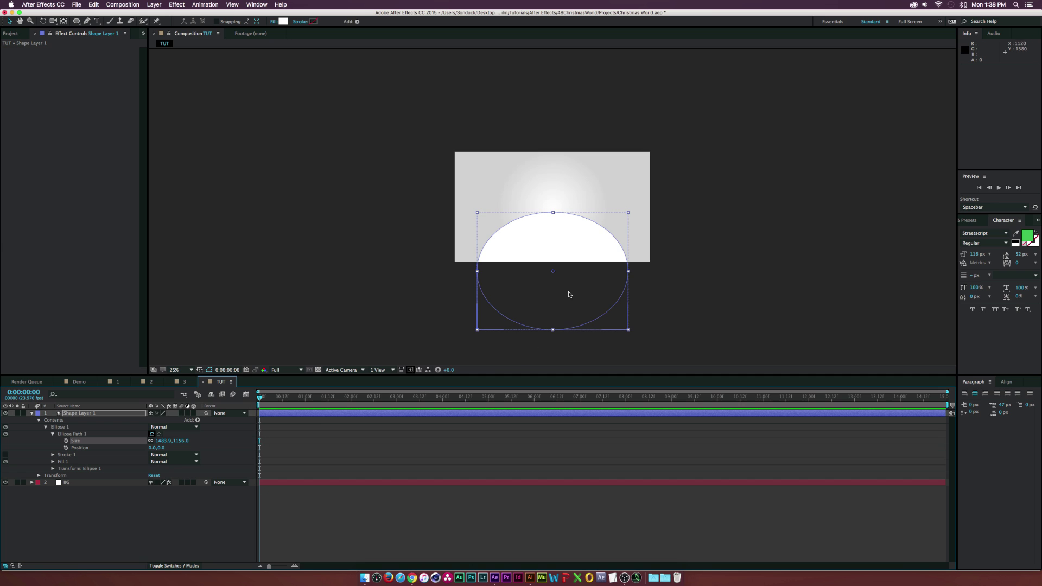
key(".")
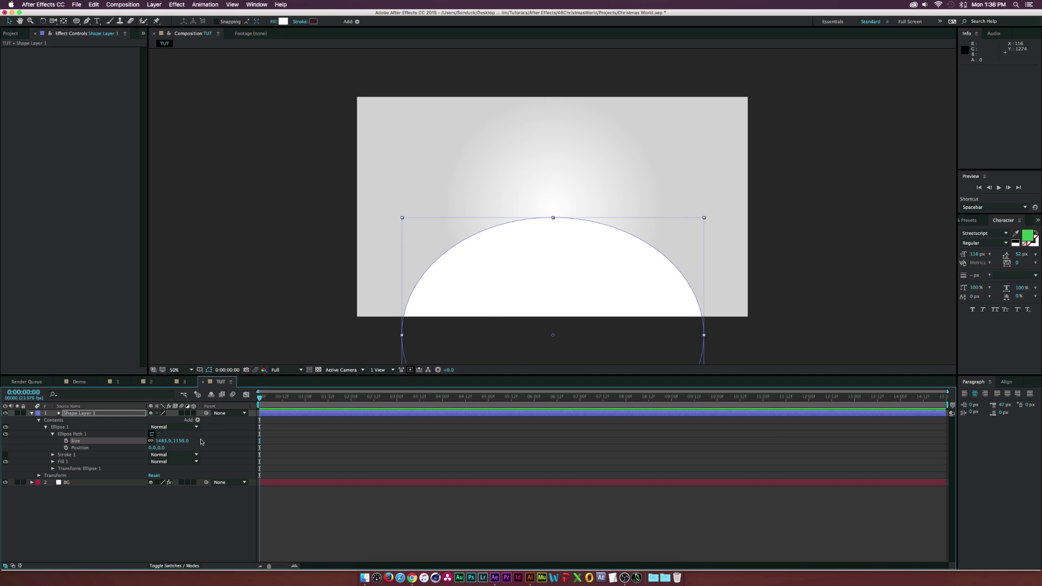
left_click_drag(162, 442, 197, 440)
left_click_drag(565, 288, 565, 308)
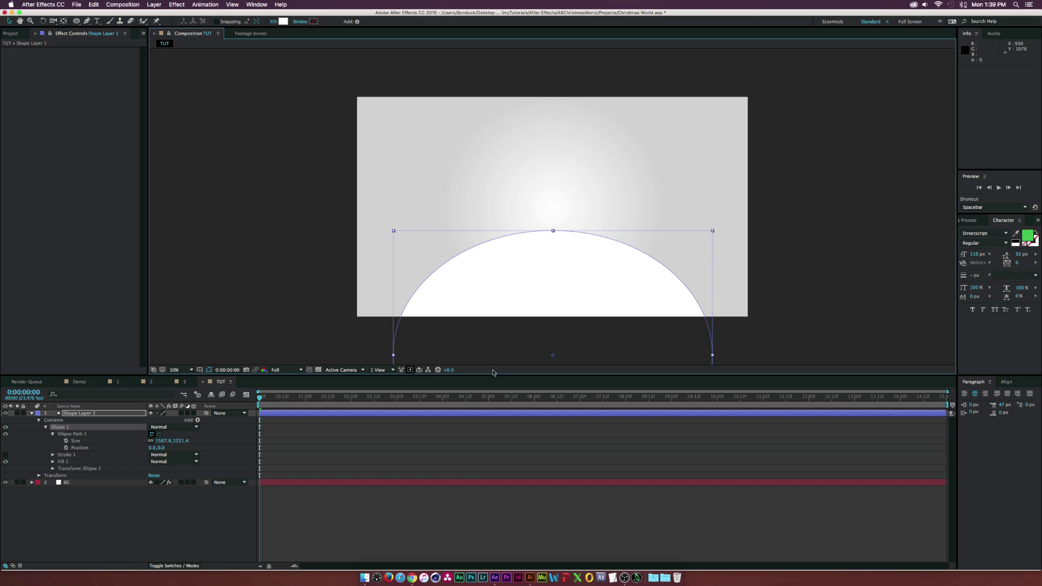
- Collapse the shape layer's properties and rename the layer World
left_click(135, 490)
key("u")
left_click(98, 413)
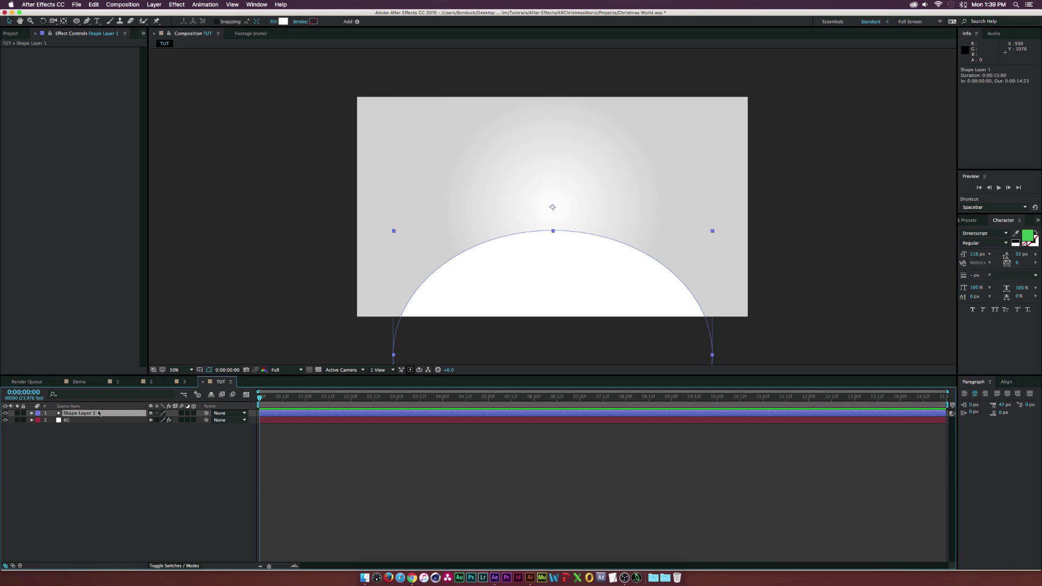
key("Return")
type("World")
key("Return")
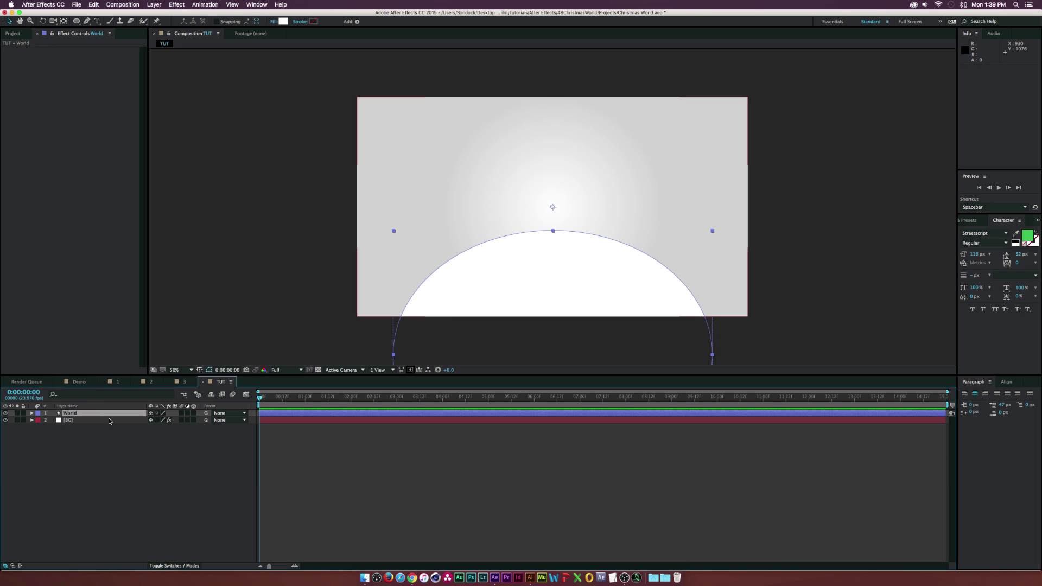
left_click(155, 472)
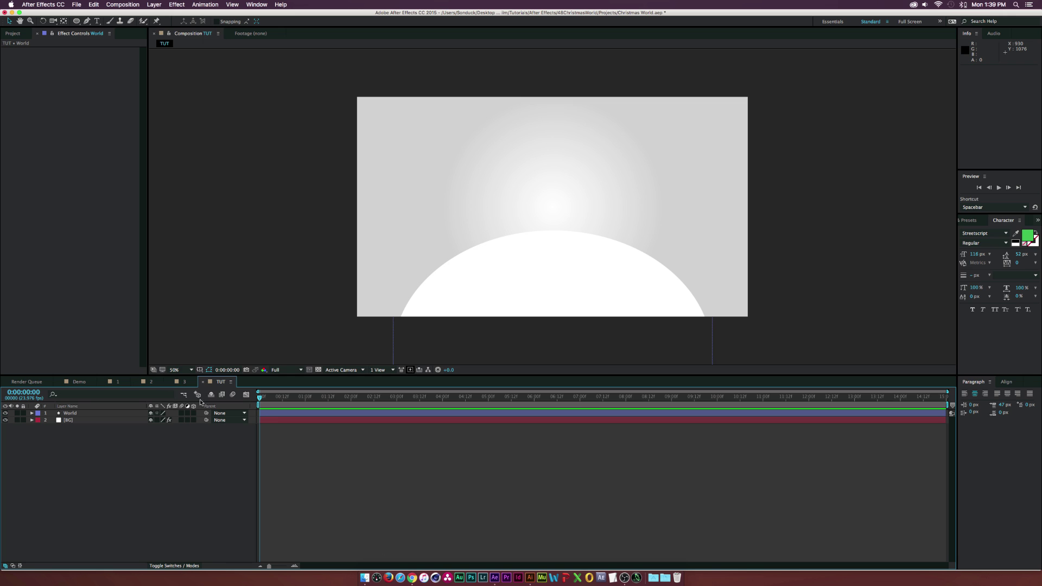
left_click(184, 381)
left_click(220, 381)
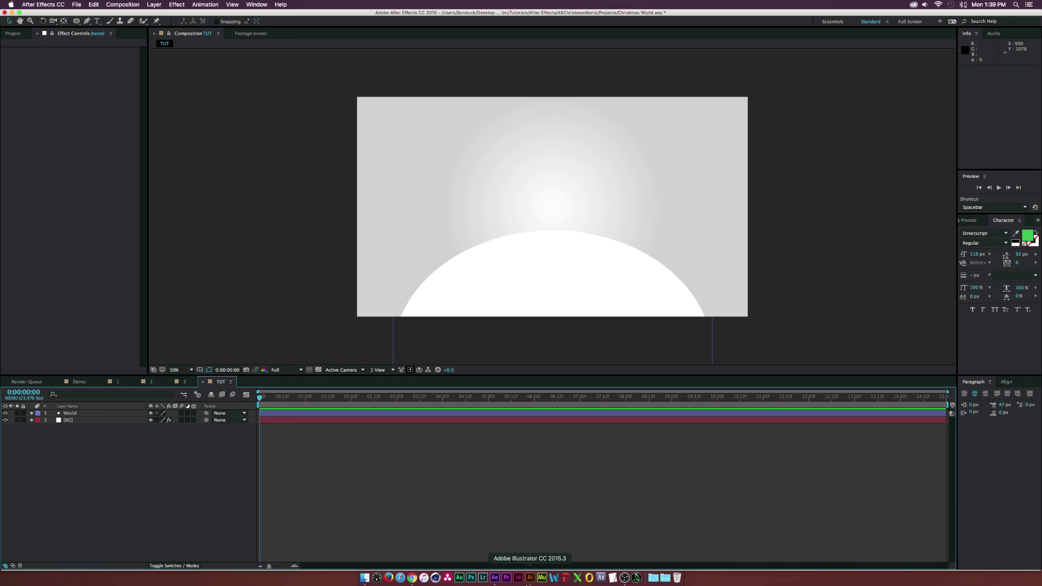
- Switch to Illustrator and create a new 1920 x 1080 px RGB document with one artboard
left_click(529, 578)
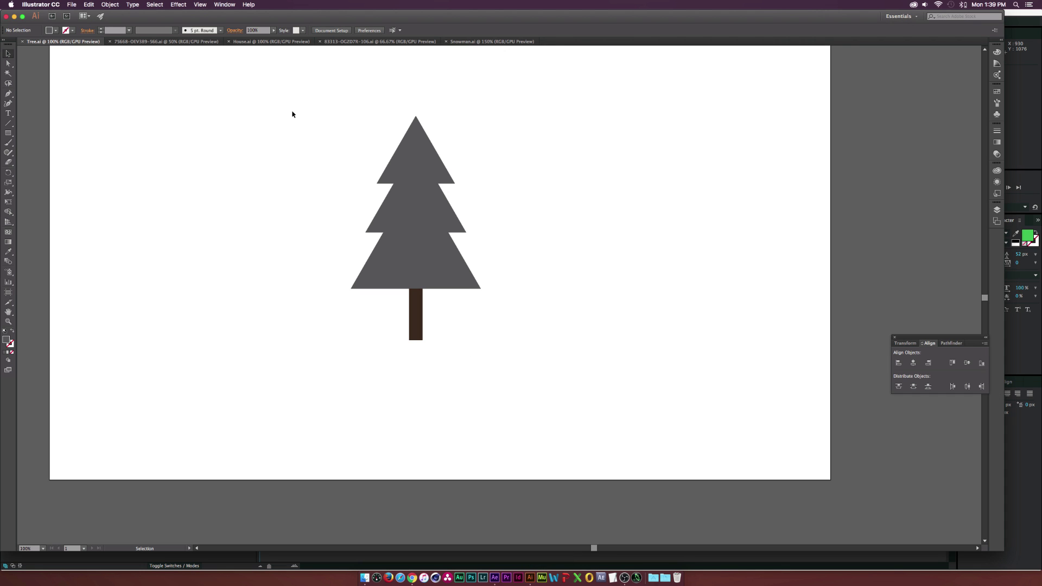
left_click_drag(333, 109, 481, 354)
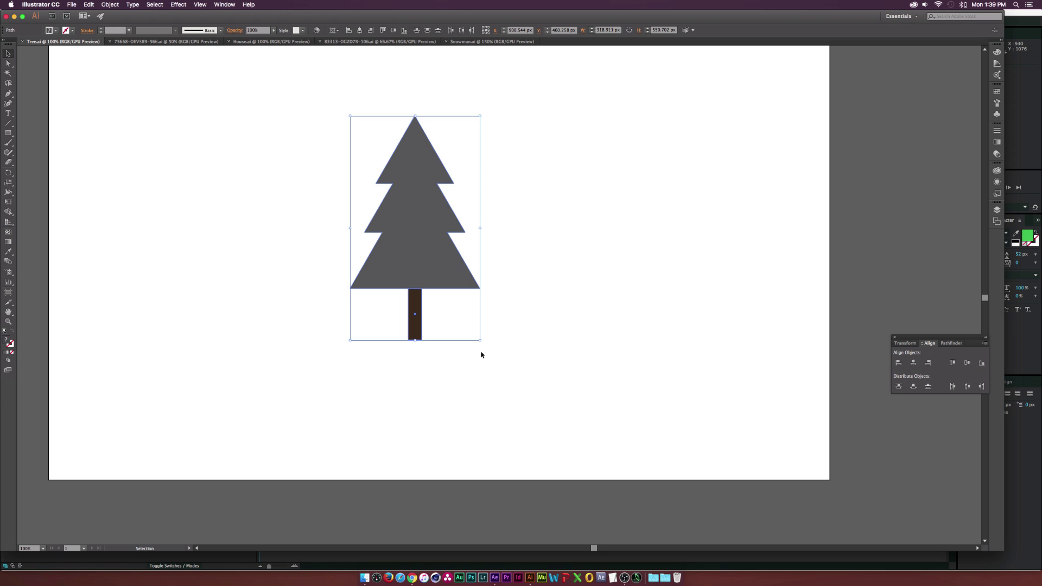
left_click(512, 178)
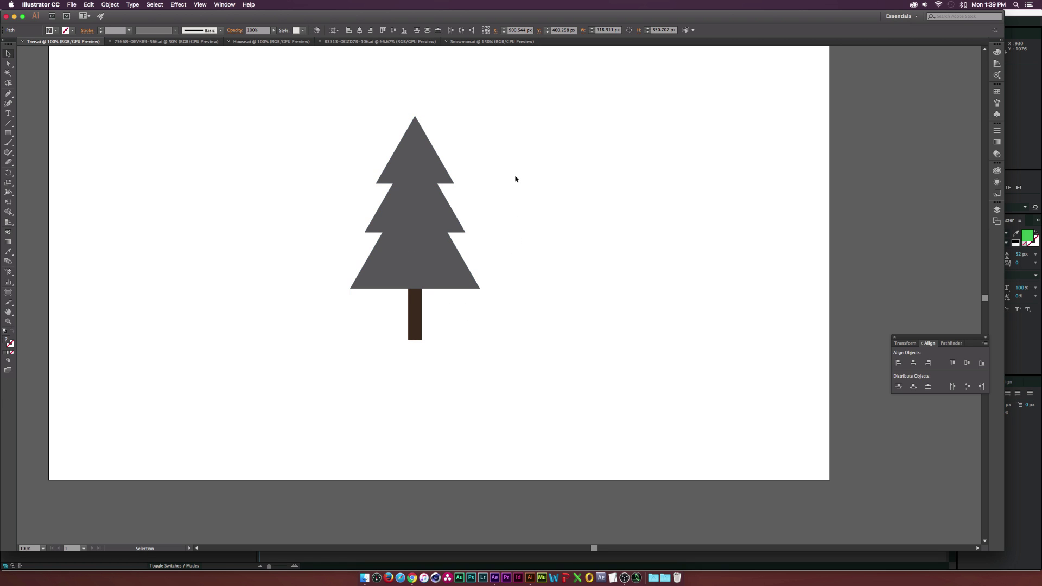
left_click(71, 4)
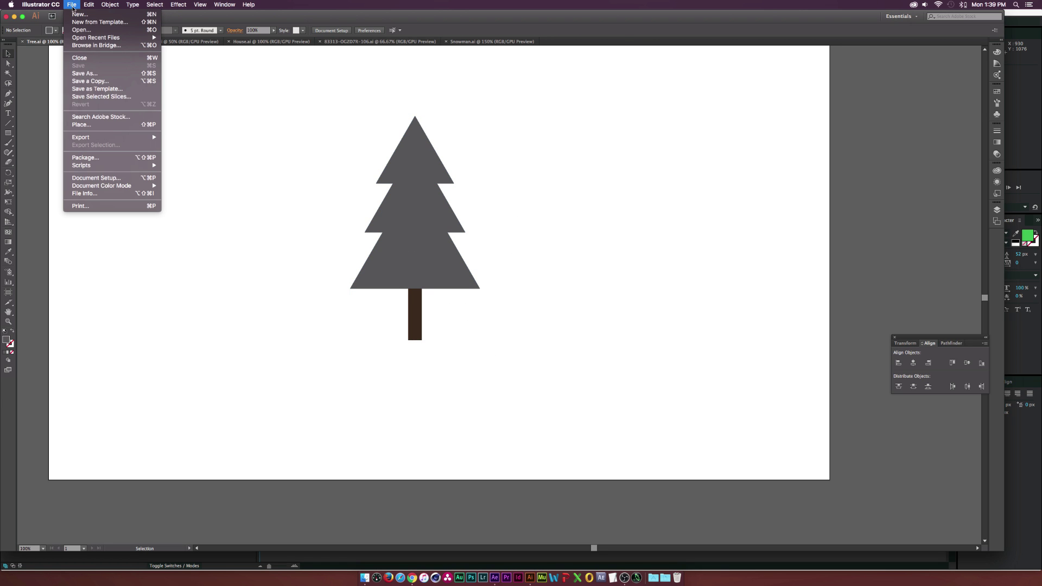
left_click(134, 14)
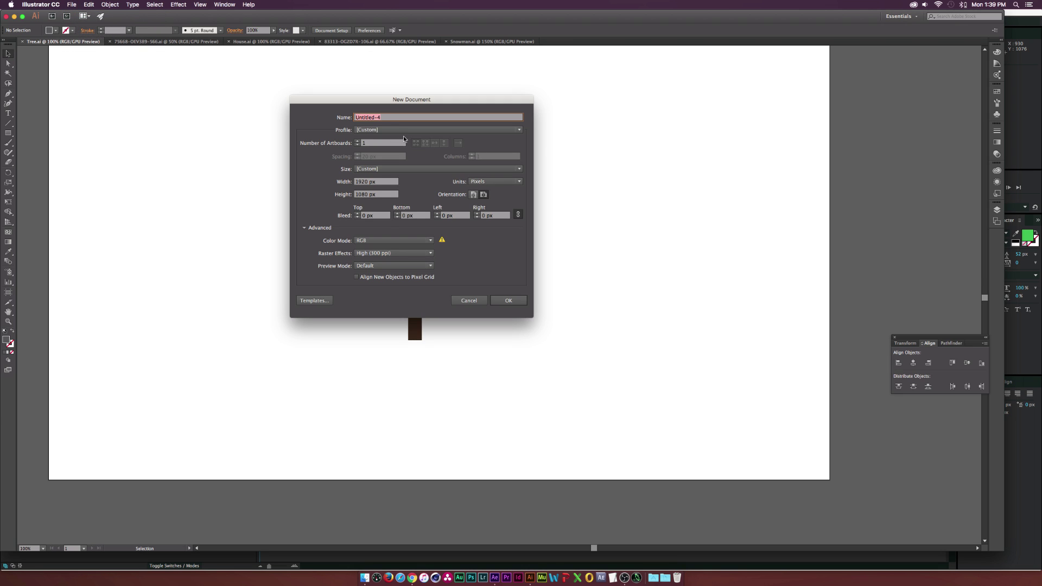
left_click(505, 307)
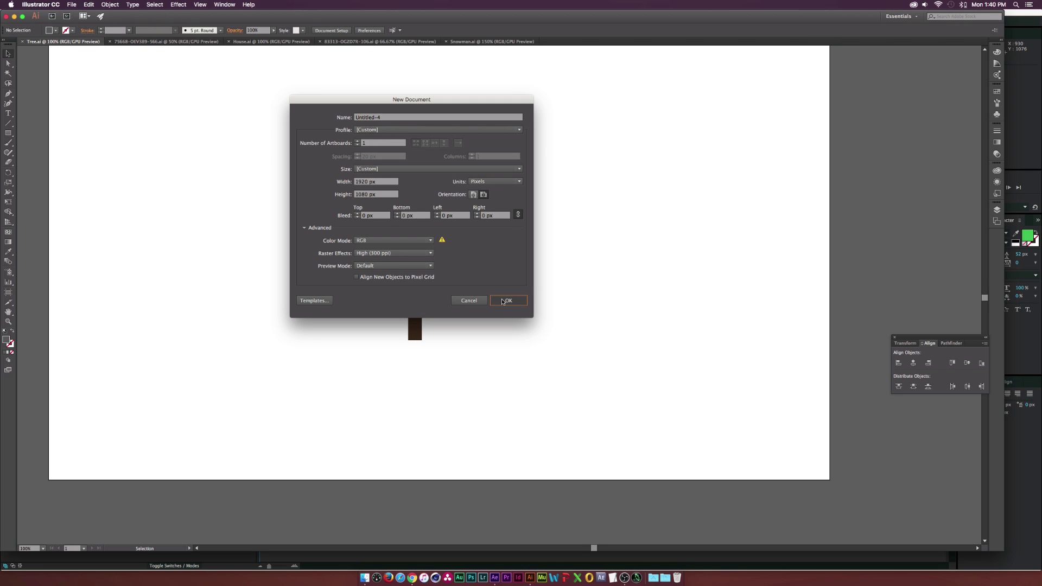
- Create a three-sided polygon with a 50 px radius near the upper middle of the artboard
left_click(8, 133)
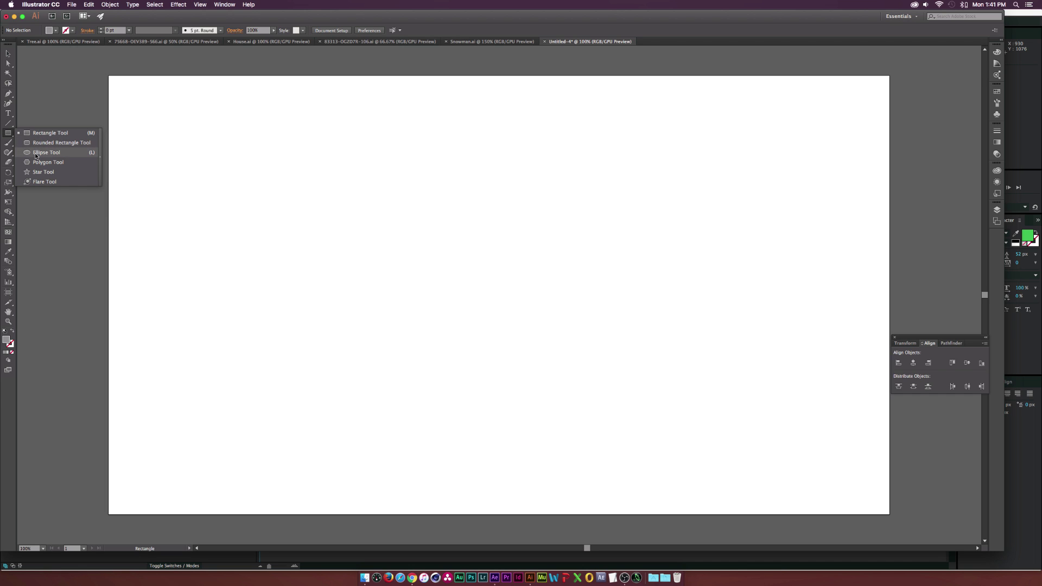
left_click(40, 162)
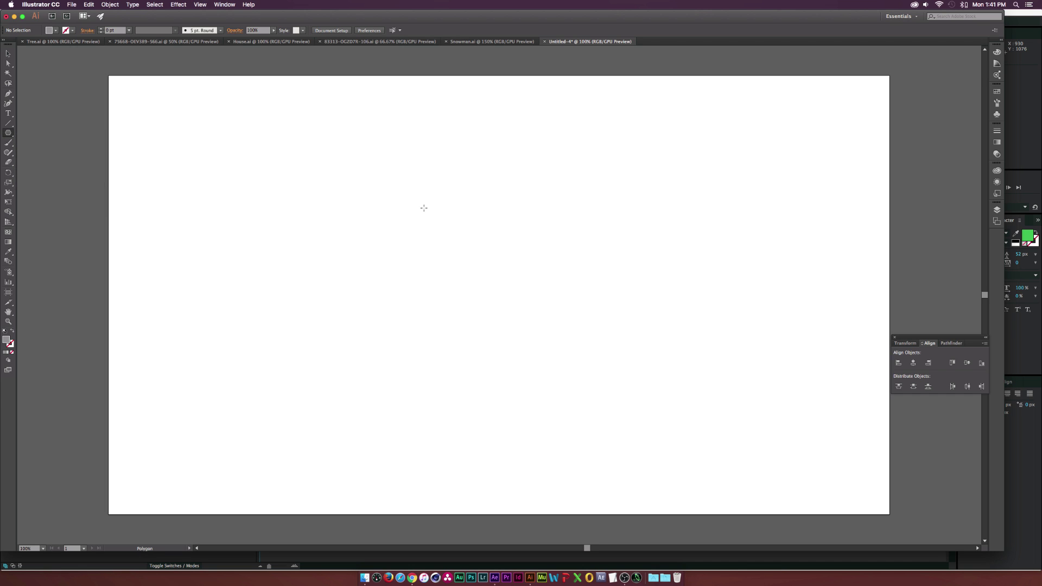
left_click(476, 228)
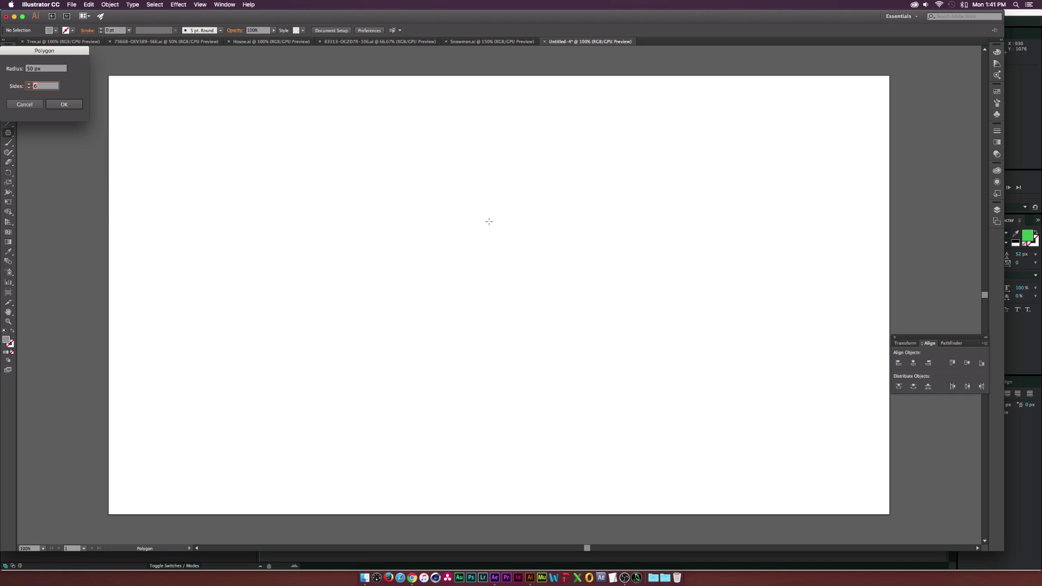
left_click_drag(40, 54, 245, 168)
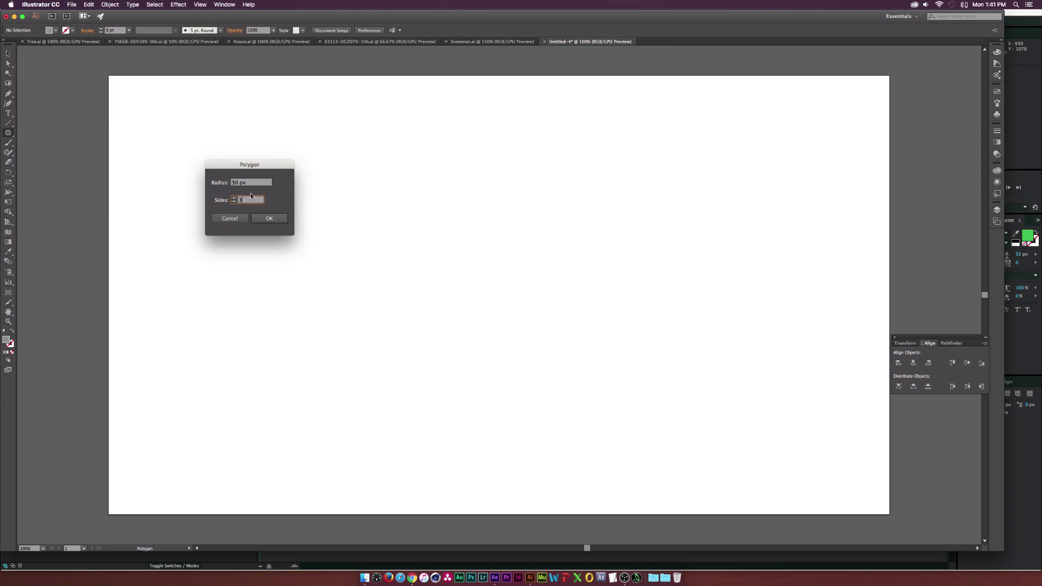
left_click(265, 218)
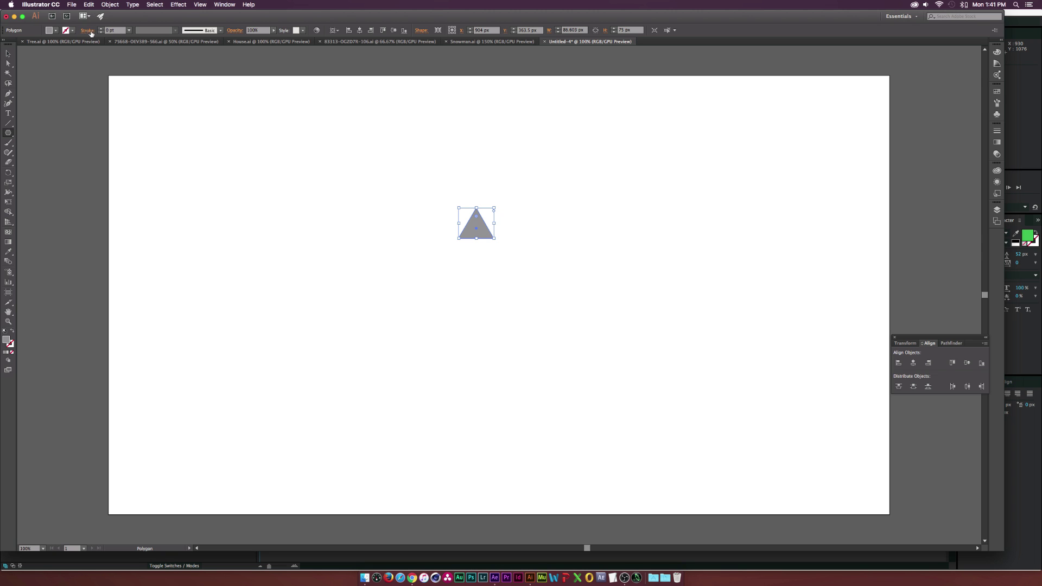
- Enlarge the triangle proportionally to about 267 by 231 px, centre it on the artboard and raise it to about Y 411 px
left_click(7, 53)
left_click_drag(494, 208, 530, 163)
left_click_drag(492, 231, 504, 251)
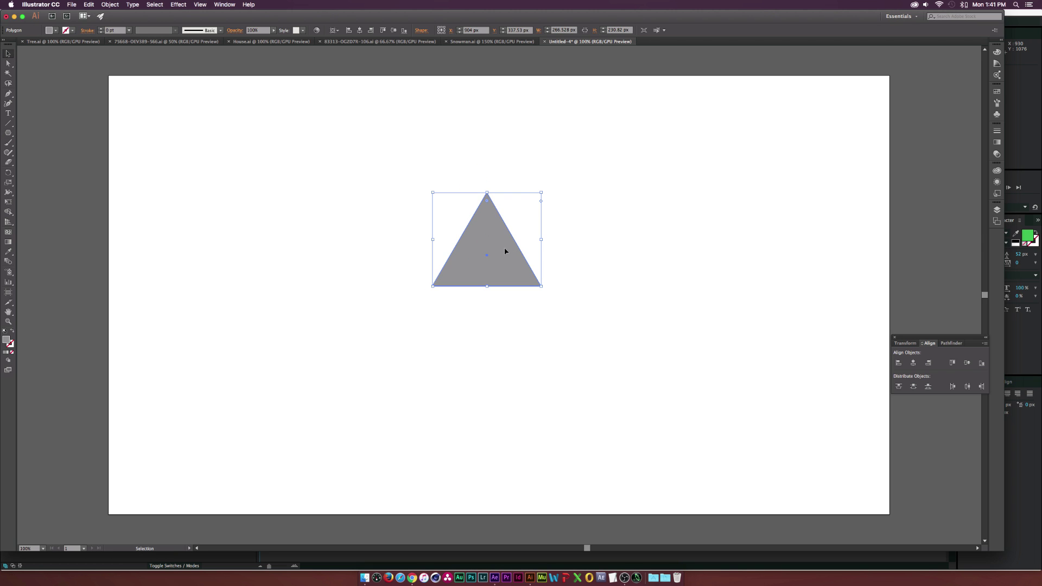
left_click(913, 362)
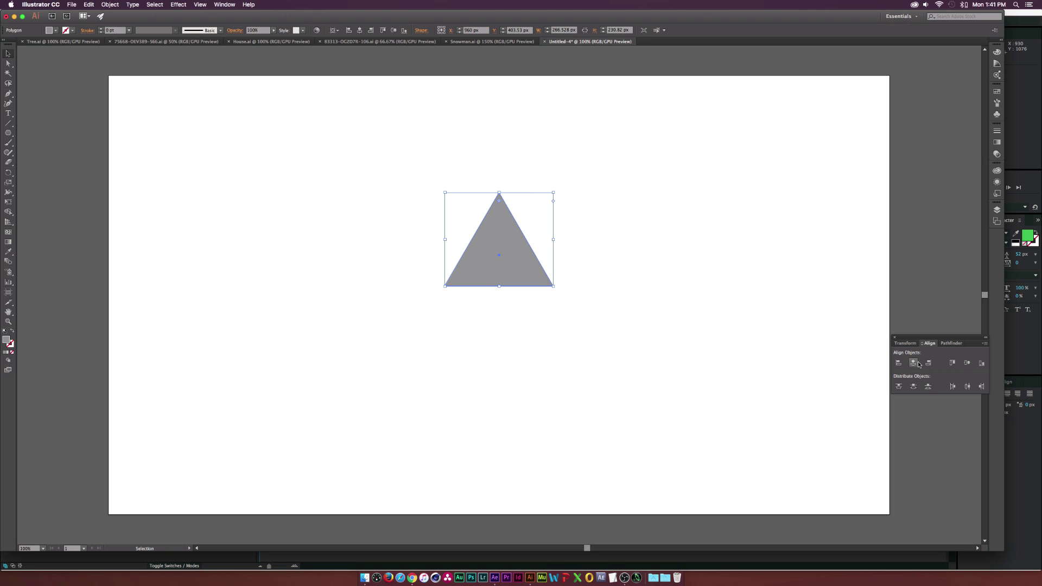
left_click(966, 362)
left_click_drag(525, 326, 529, 261)
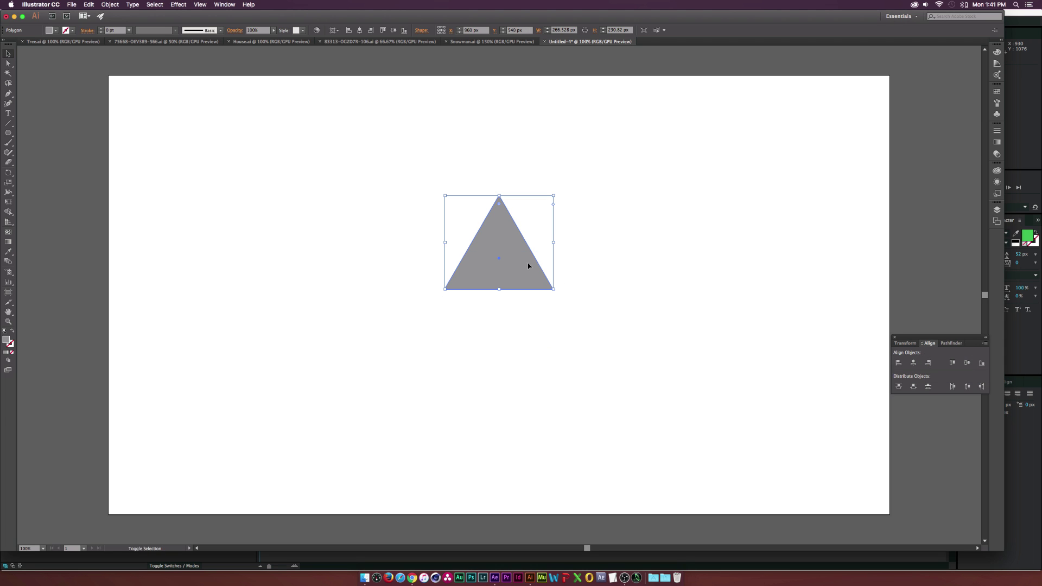
- Paste a copy of the triangle in place, enlarge it to about 370 by 320 px and lower it as the tree's second tier
key("a")
left_click(89, 5)
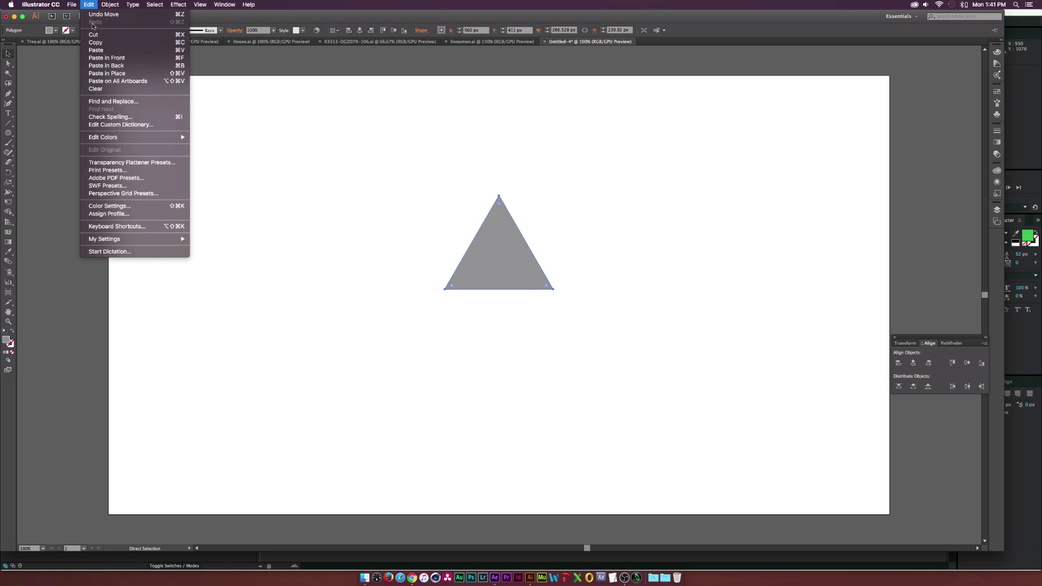
left_click(105, 73)
key("v")
left_click_drag(509, 248, 509, 283)
mouse_move(553, 231)
left_mouse_down()
mouse_move(574, 209)
mouse_move(568, 216)
left_mouse_up()
left_click_drag(495, 279, 491, 304)
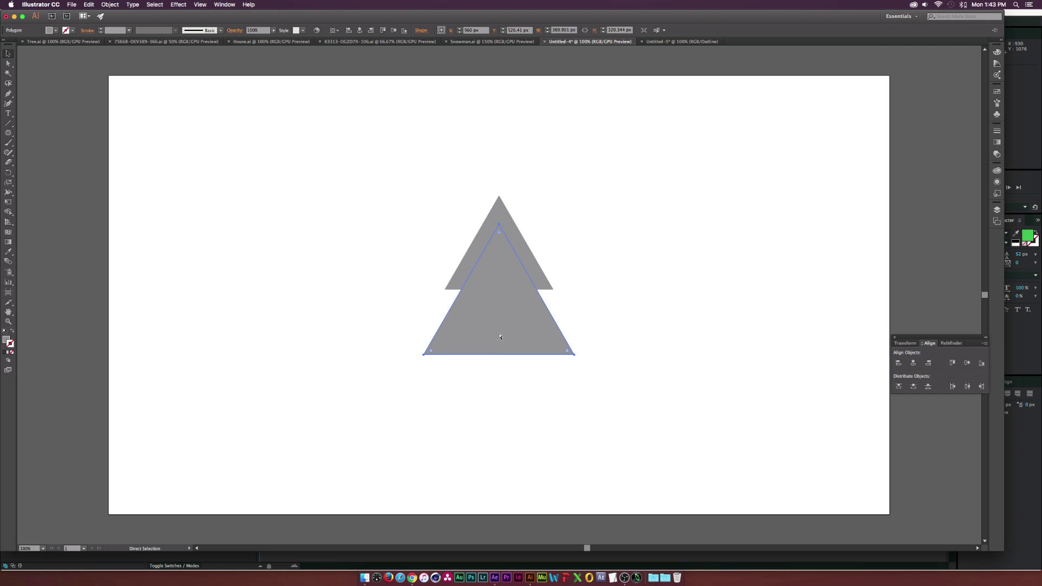
- Duplicate the second tier straight down and enlarge the copy to about 469 px wide to form the tree's lowest tier
left_click_drag(504, 325, 505, 396)
key("super+shift+a")
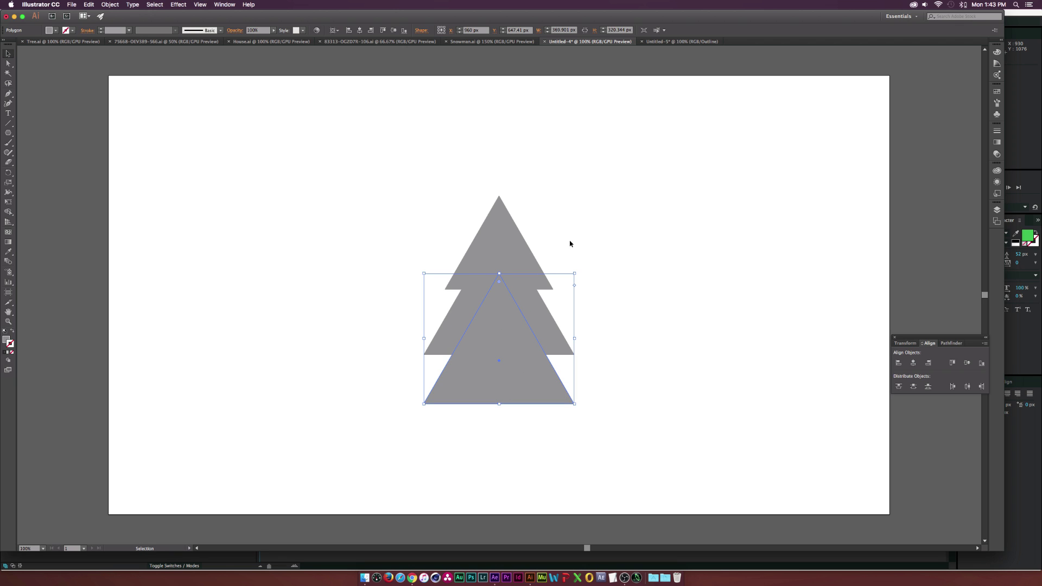
left_click_drag(572, 277, 598, 255)
left_click_drag(491, 388, 490, 399)
key("super+shift+a")
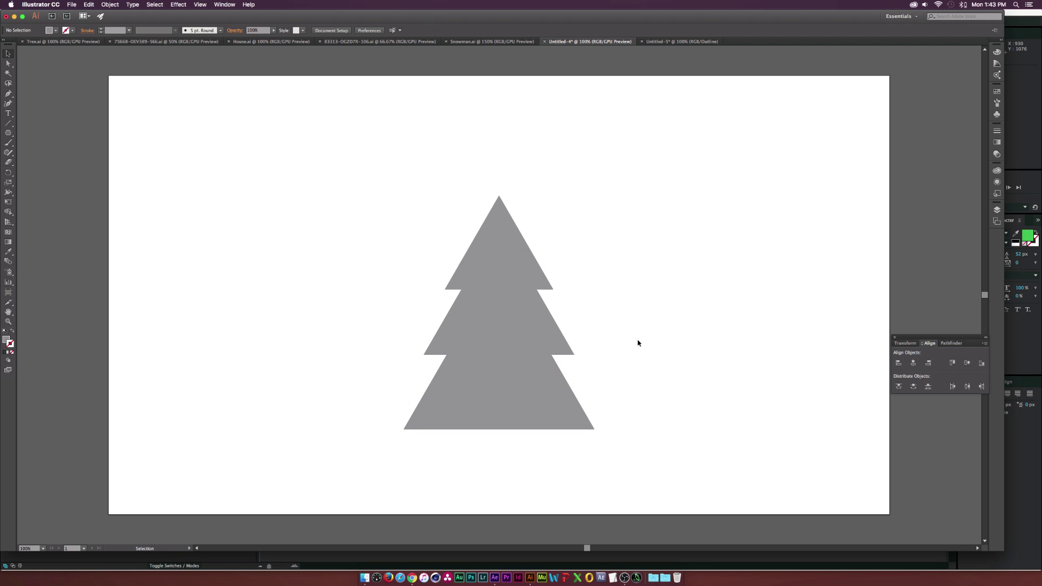
- Draw a trunk rectangle about 49 by 145 px under the lowest tier and fill it with dark brown
left_click_drag(13, 134, 32, 134)
left_click_drag(490, 429, 510, 489)
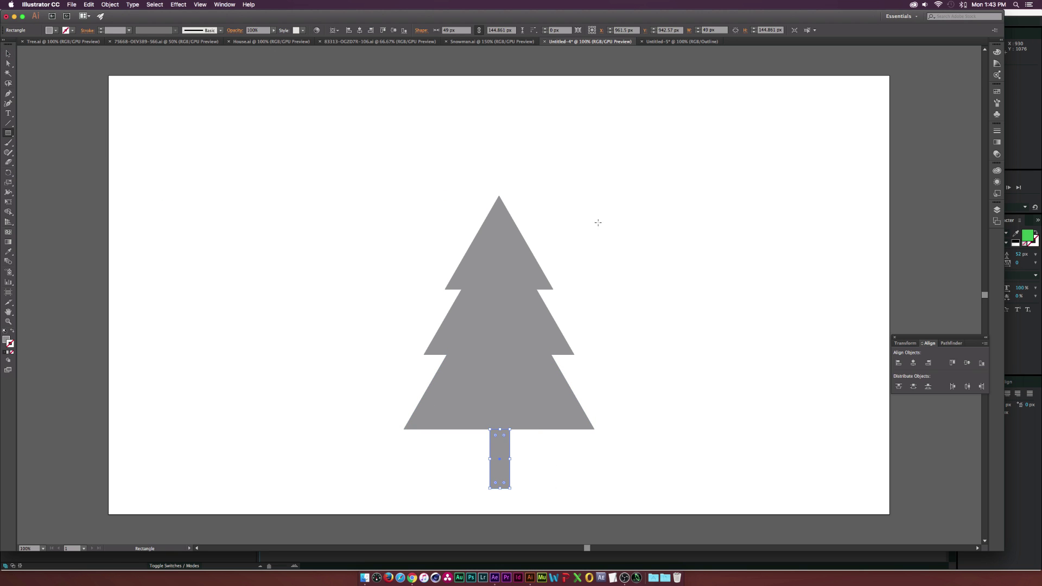
left_click(56, 31)
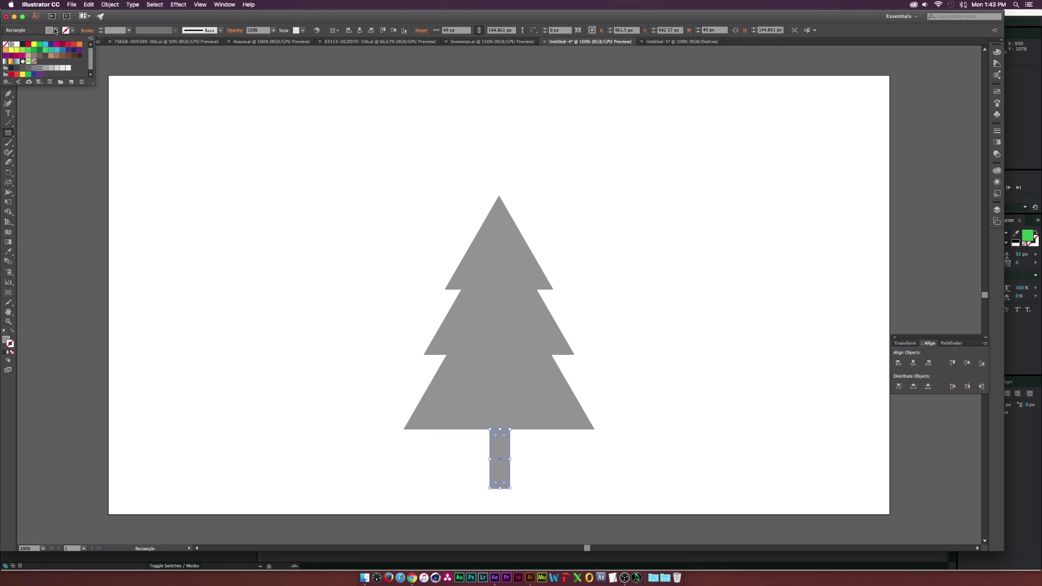
left_click(67, 55)
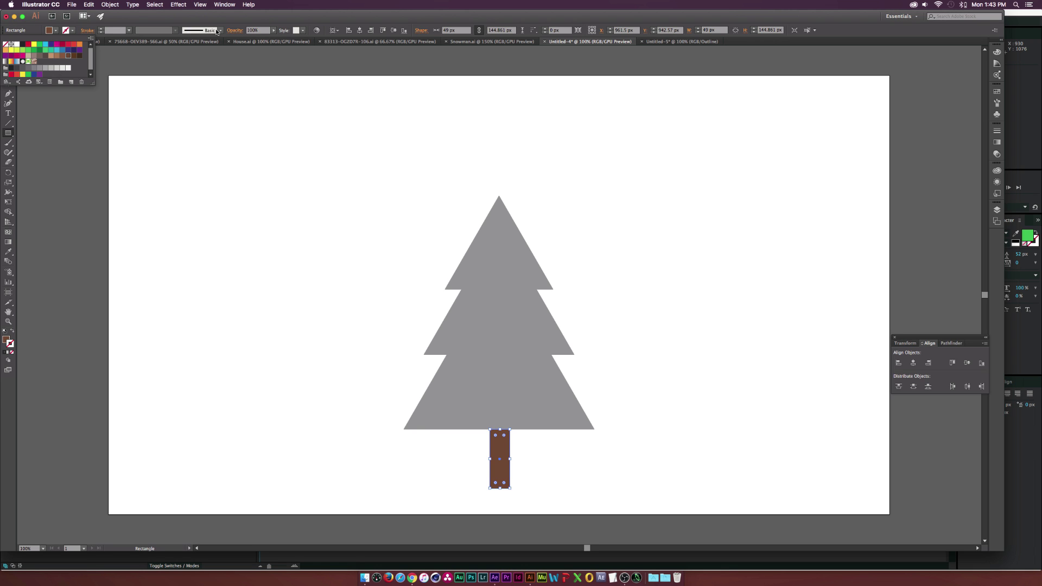
left_click(74, 55)
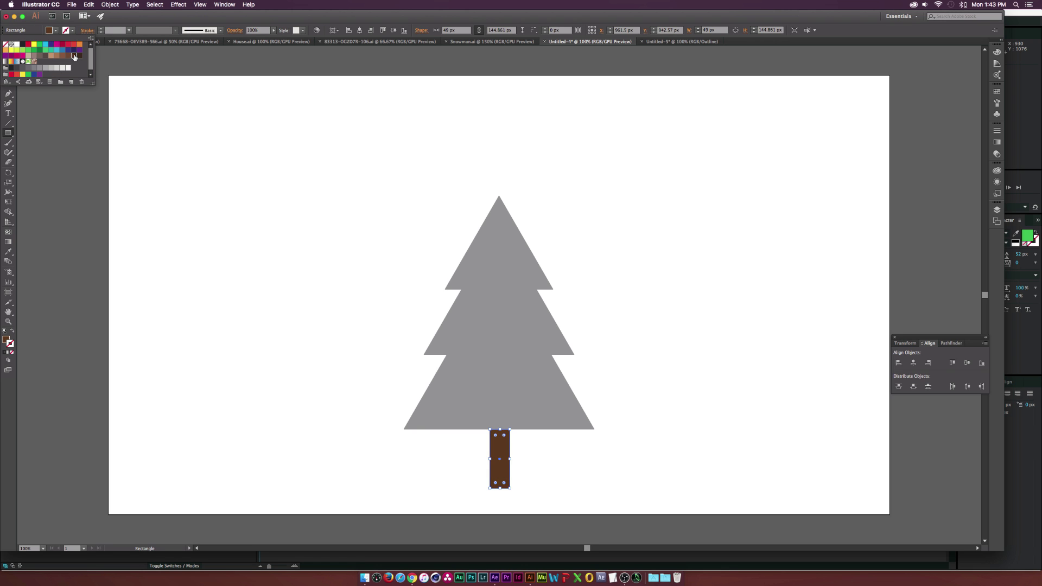
- Select the three triangles and merge them into one foliage shape with Pathfinder Unite
key("v")
left_click(375, 163)
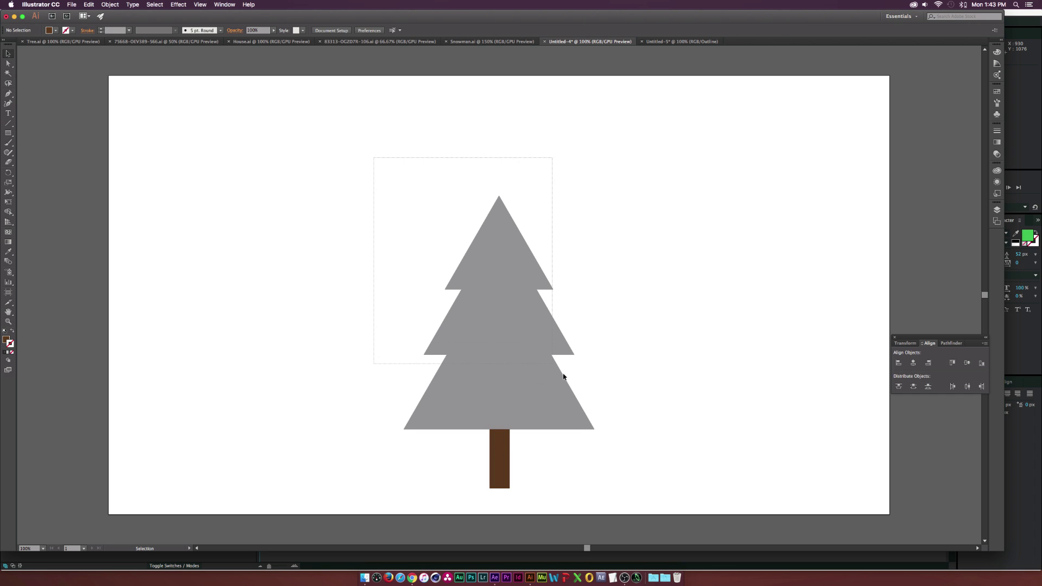
left_click_drag(563, 377, 590, 392)
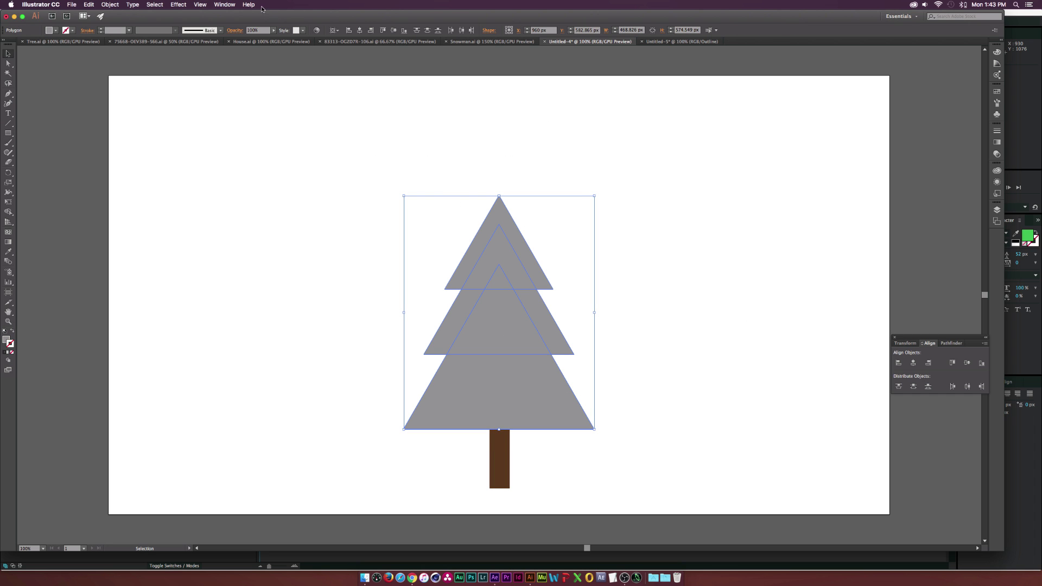
left_click(224, 5)
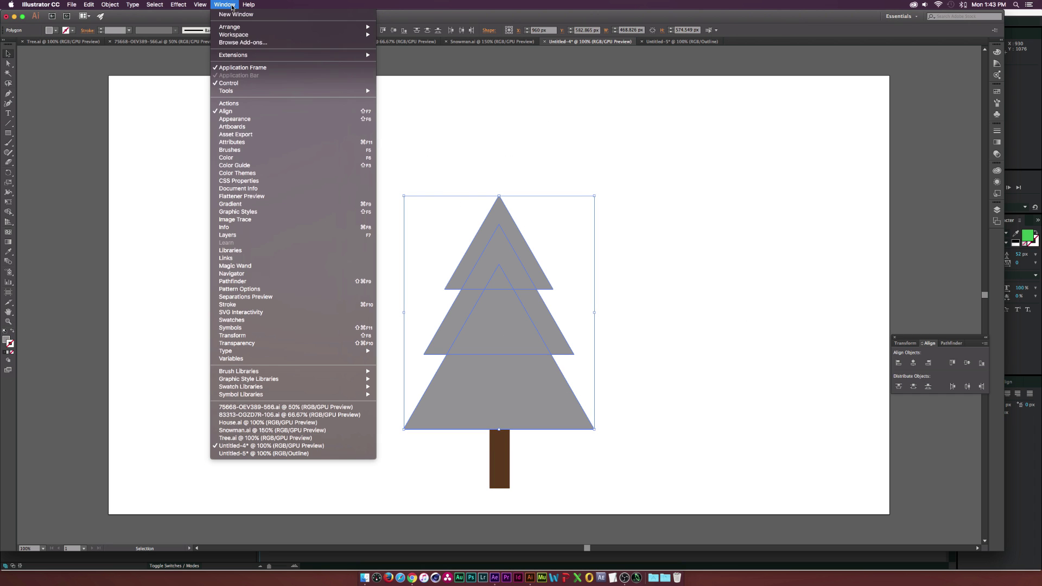
left_click(267, 281)
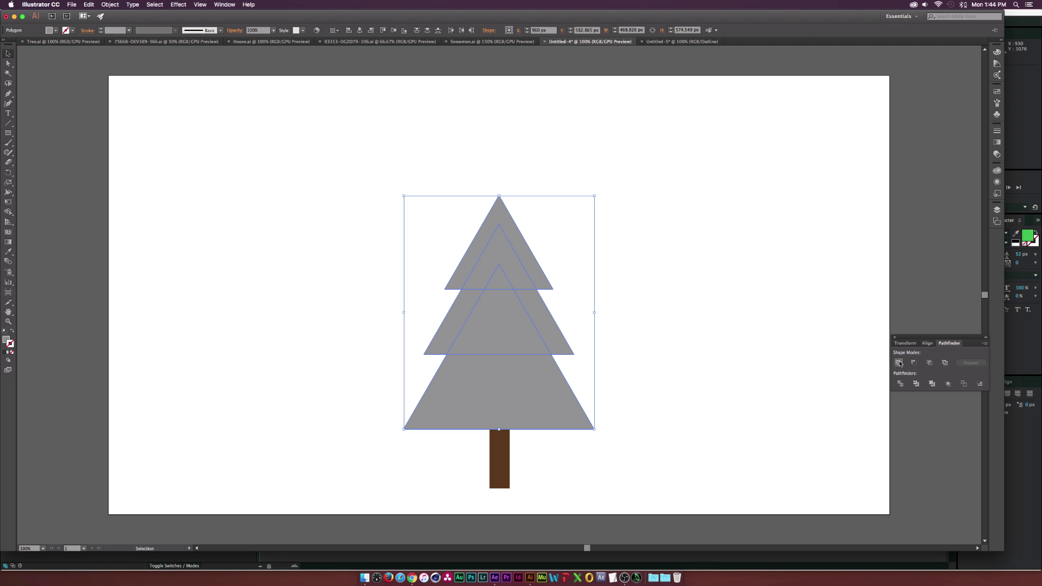
left_click(899, 363)
left_click(635, 272)
left_click(483, 298)
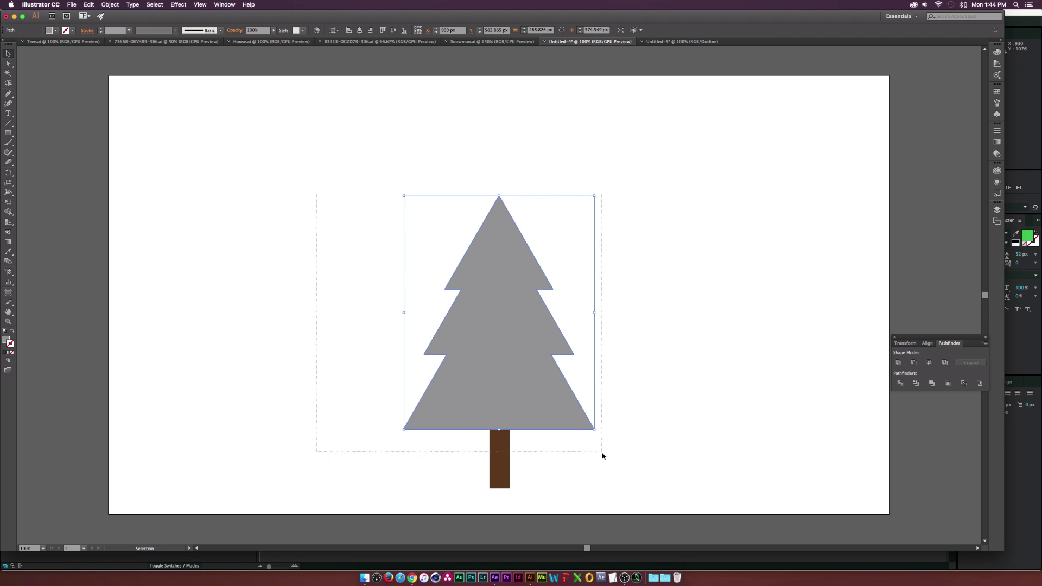
- Align the foliage and trunk on their horizontal centres and move the whole tree up on the artboard
left_click_drag(602, 456, 605, 463)
left_click(926, 343)
left_click(914, 364)
left_click_drag(500, 353, 500, 312)
left_click(656, 298)
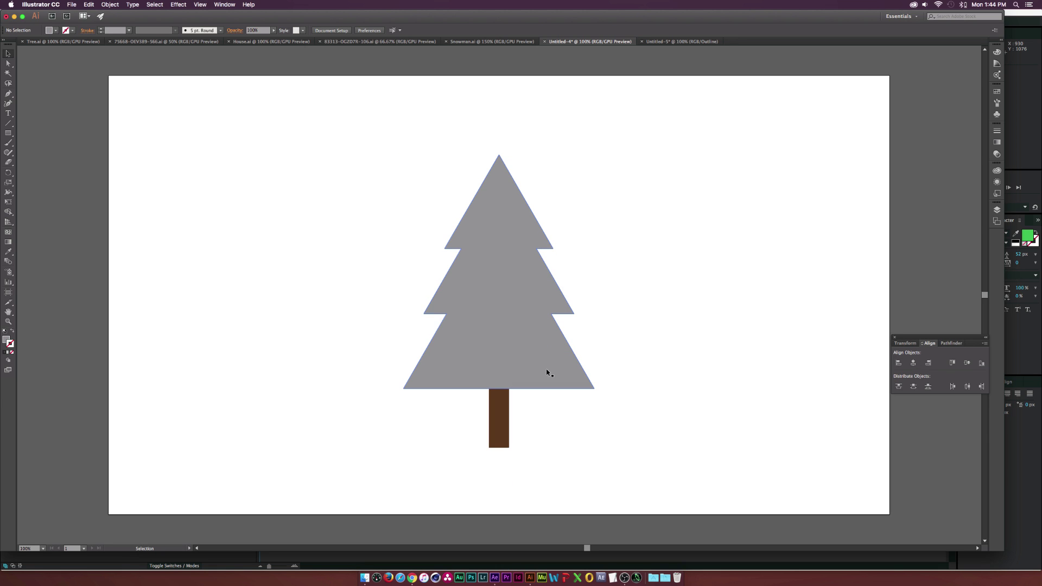
- Try several green swatches on the foliage, fill it with a medium green and deselect it
left_click(510, 273)
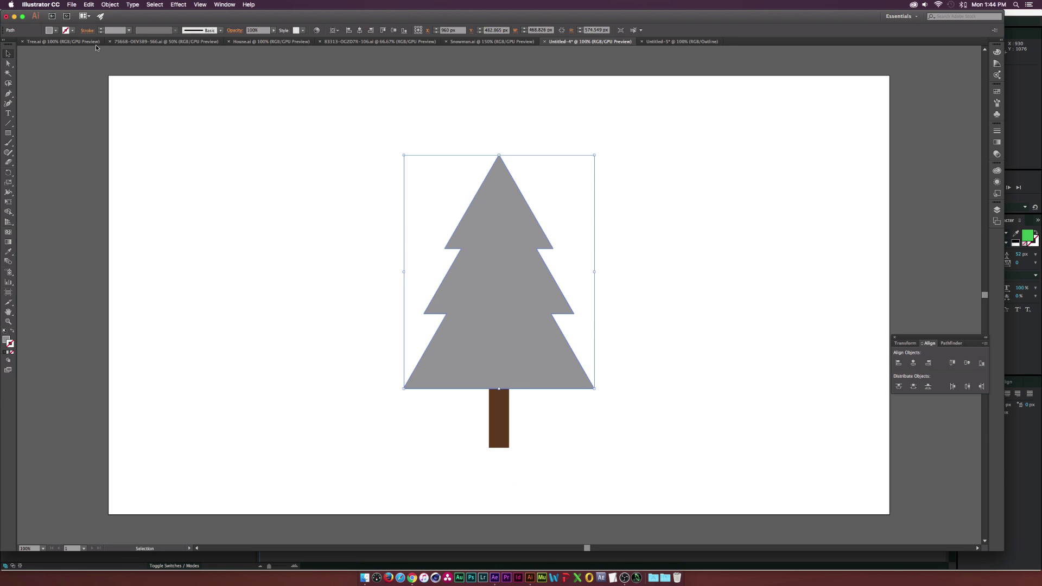
left_click(56, 31)
left_click(45, 51)
left_click(36, 51)
left_click(40, 51)
left_click(51, 52)
left_click(34, 51)
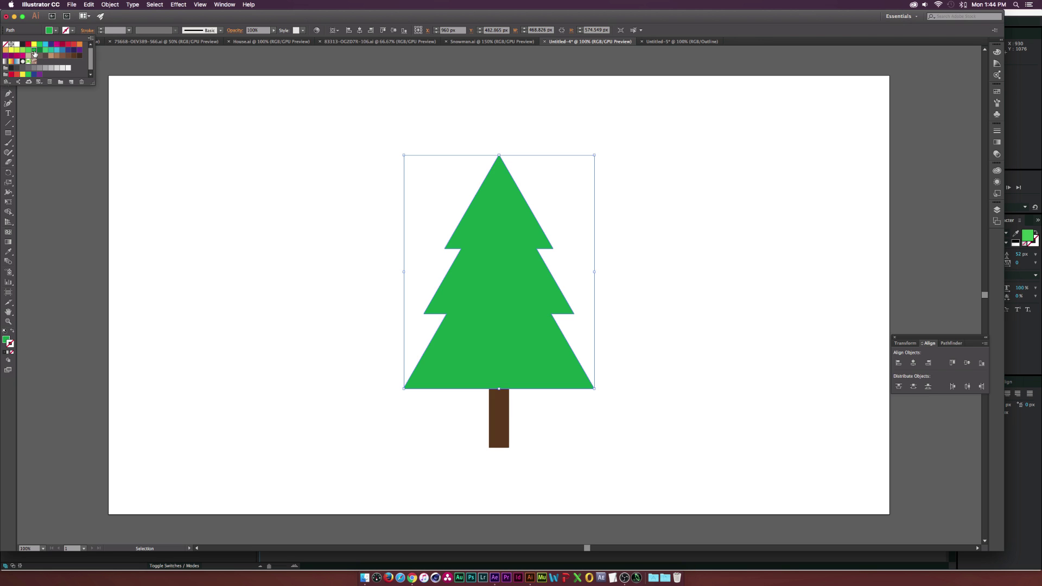
left_click(271, 227)
left_click(275, 228)
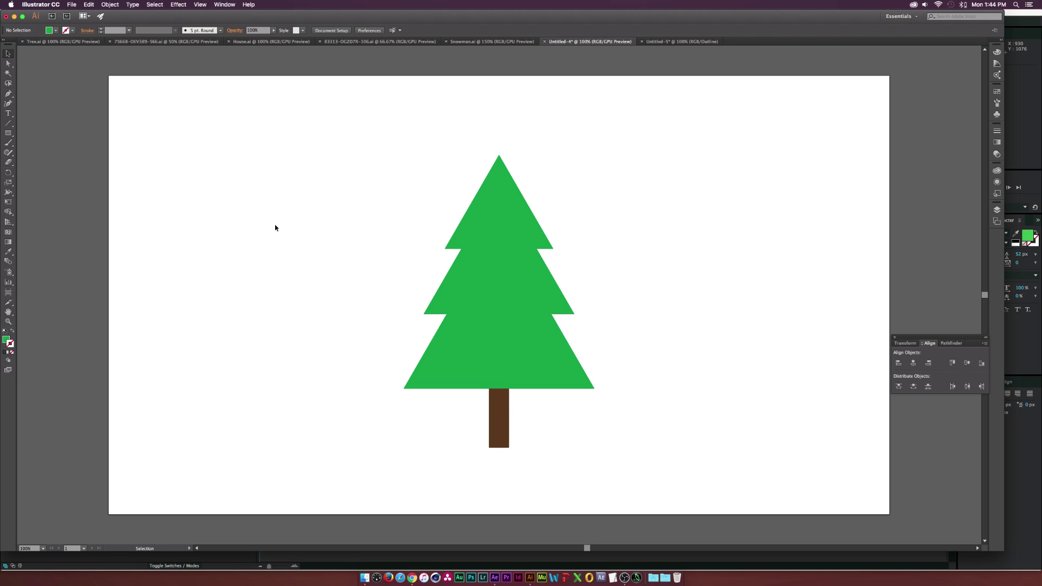
- Save the artwork in Adobe Illustrator format as Tree 2.ai in the Projects folder with the default Illustrator CC options
key("super+s")
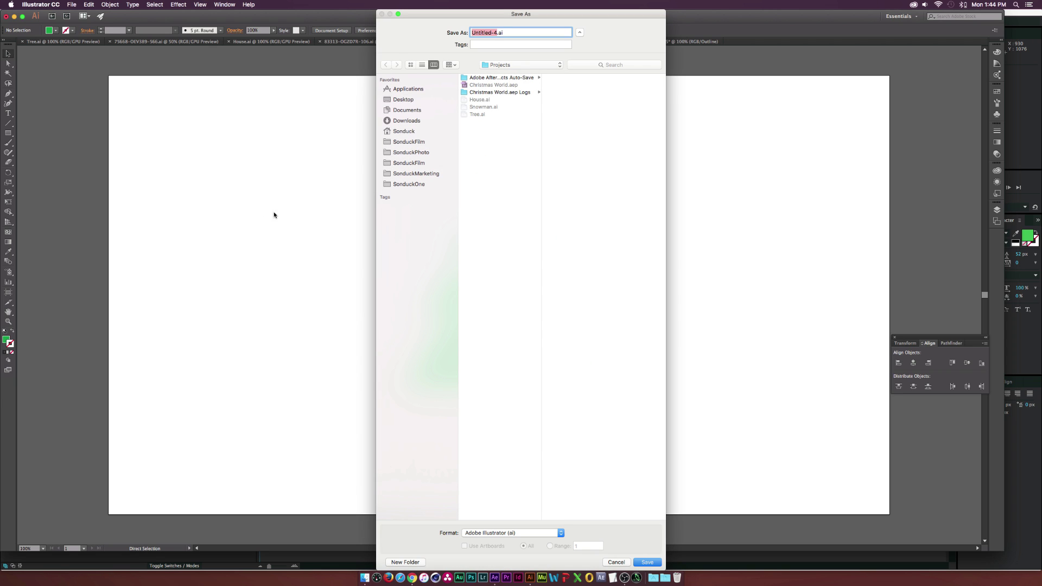
type("T")
key("Return")
left_click(168, 297)
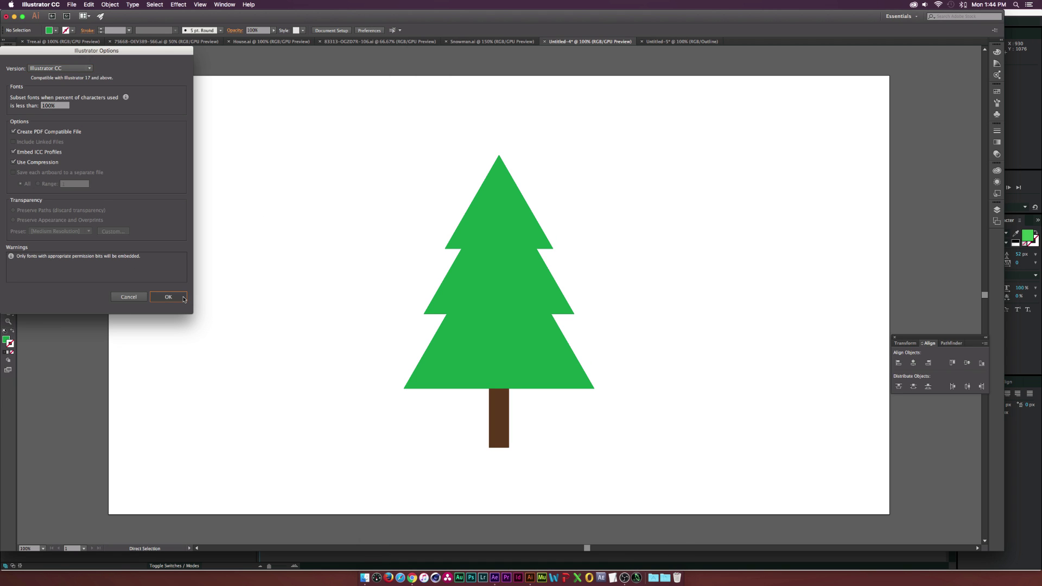
- Switch to After Effects, import Tree 2.ai into the Vectors folder and add it above the World layer in the TUT composition
key("super+Tab")
left_click(24, 170)
left_click_drag(28, 193, 71, 414)
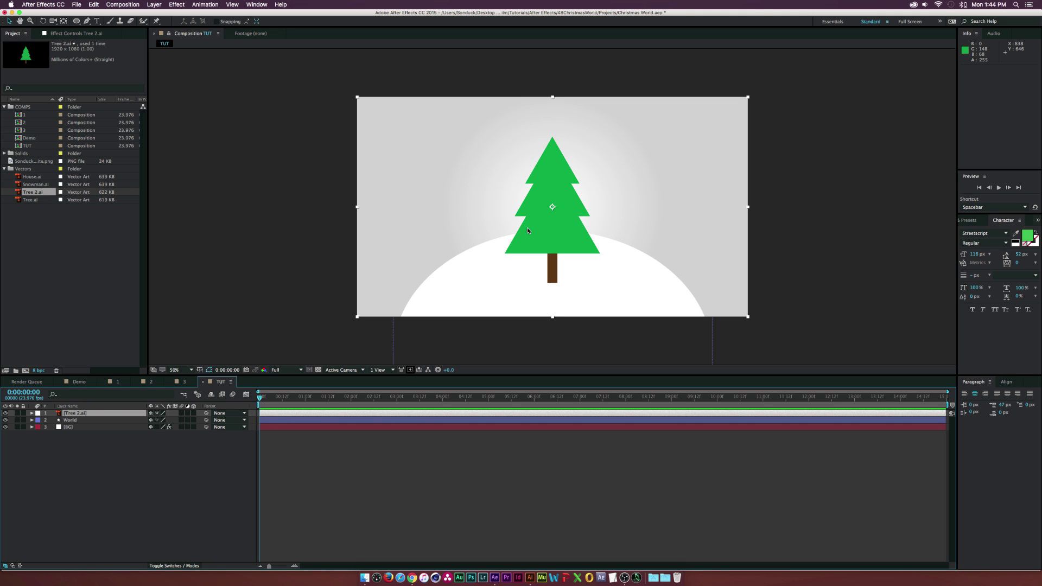
- Scale the Tree 2 layer down to 41% and place it on the hill's left slope
key("s")
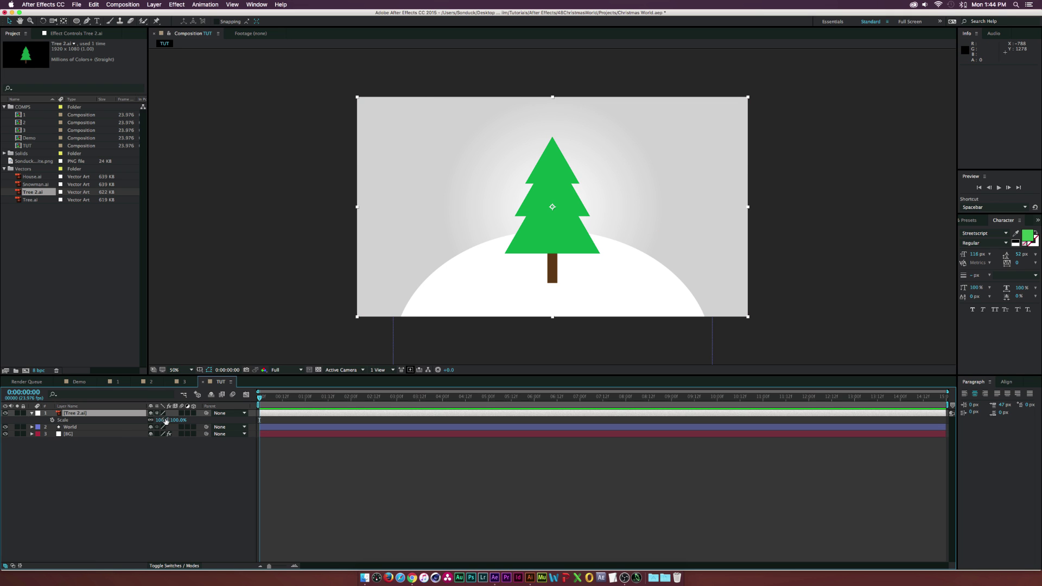
left_click_drag(166, 424, 135, 424)
left_click_drag(556, 211, 488, 222)
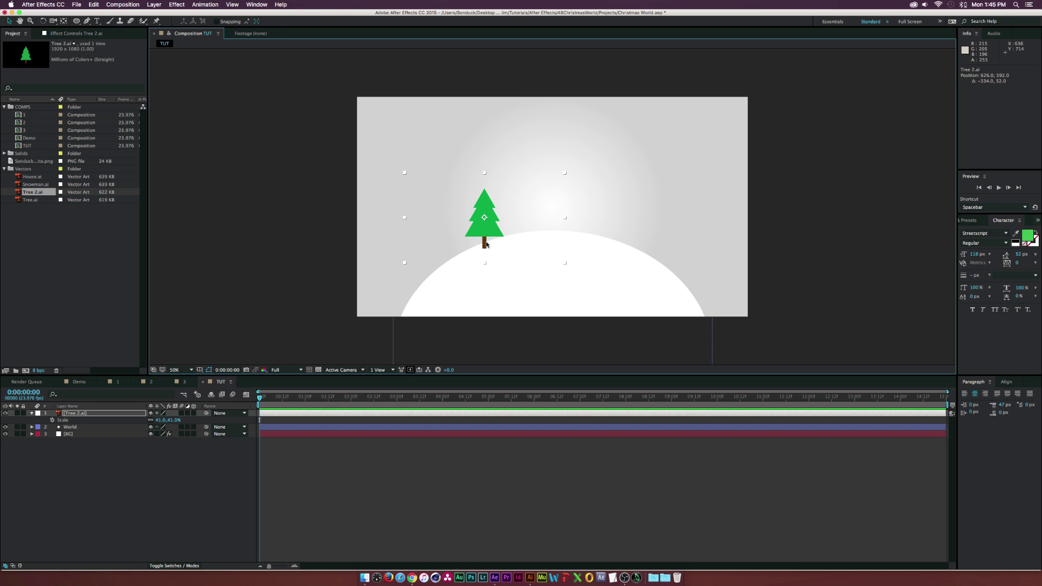
- Duplicate the tree twice, placing one copy on the hill's right slope and another, scaled to 32%, lower on the left slope
key("super+d")
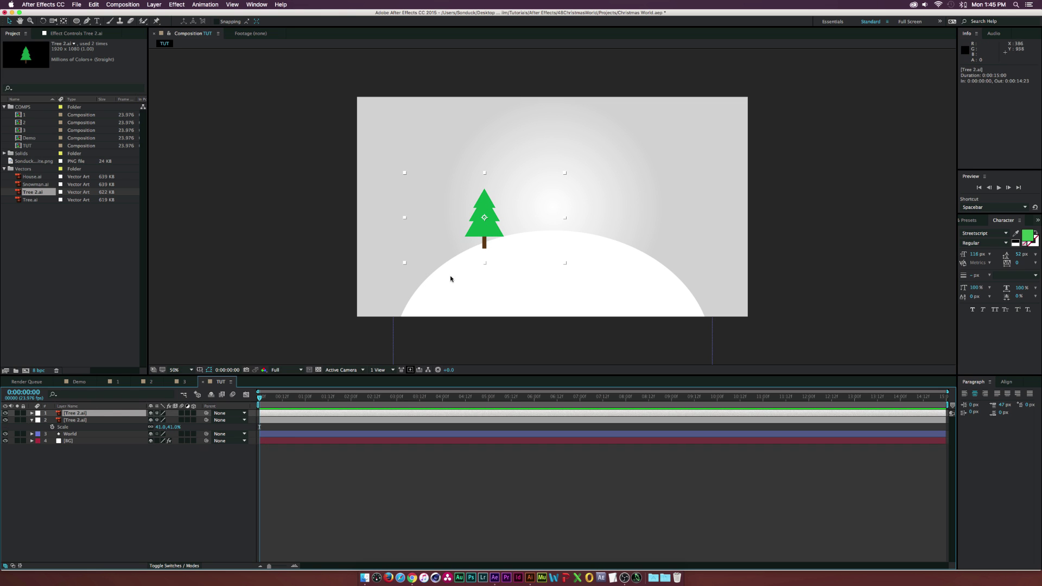
left_click_drag(495, 232, 434, 258)
key("super+d")
key("s")
left_click_drag(161, 422, 154, 422)
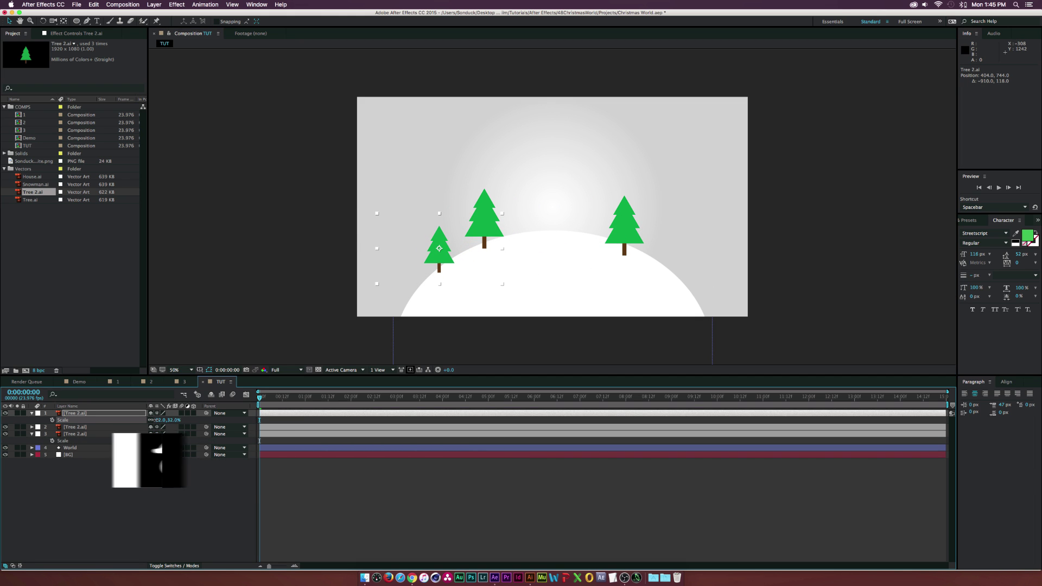
- Duplicate the small 32% tree and arrange the pair so one stands beside the large tree on each slope, then deselect
left_click_drag(441, 252, 586, 234)
key("super+d")
left_click(105, 533)
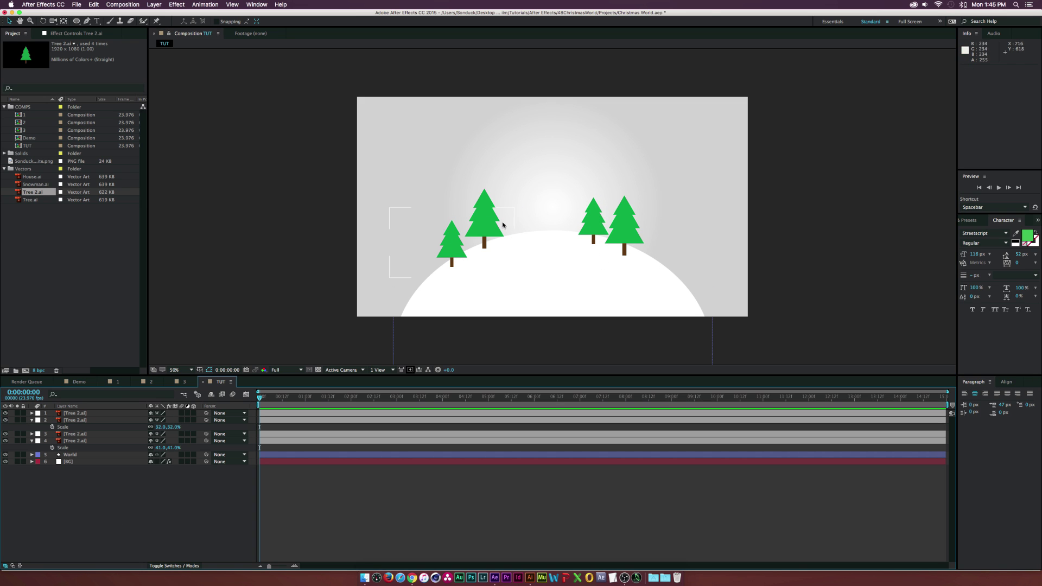
- Switch to Illustrator and then Chrome to view the Freepik Christmas characters and Santa gifts vectors that supplied the artwork
left_click(529, 577)
left_click(327, 41)
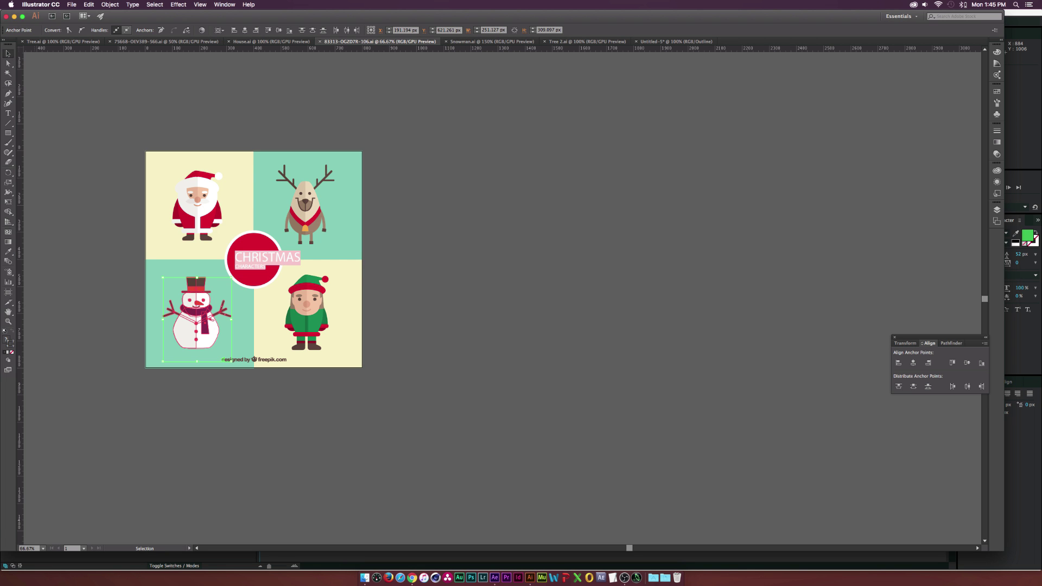
key("super+Tab")
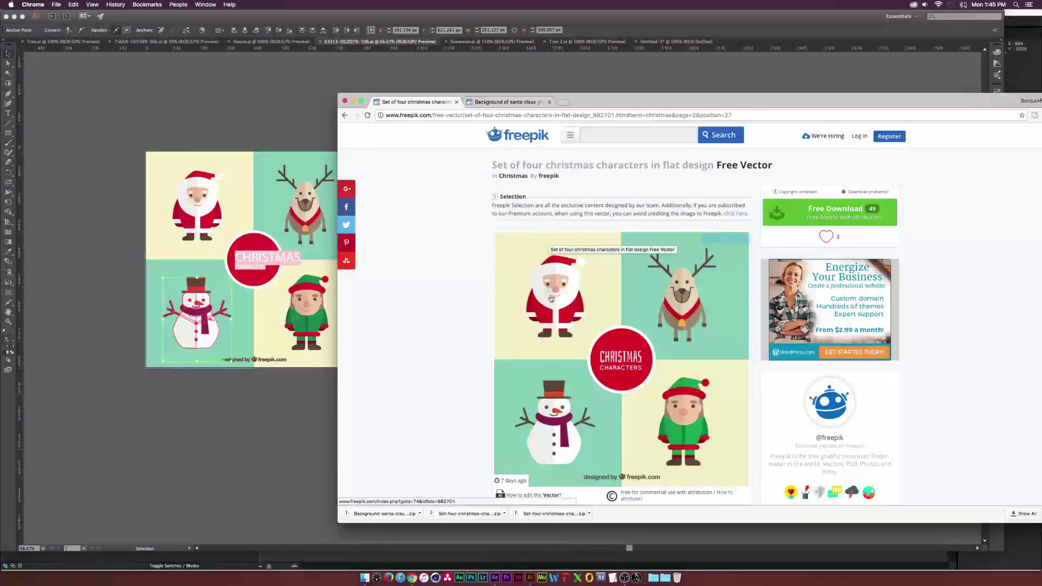
key("ctrl+Tab")
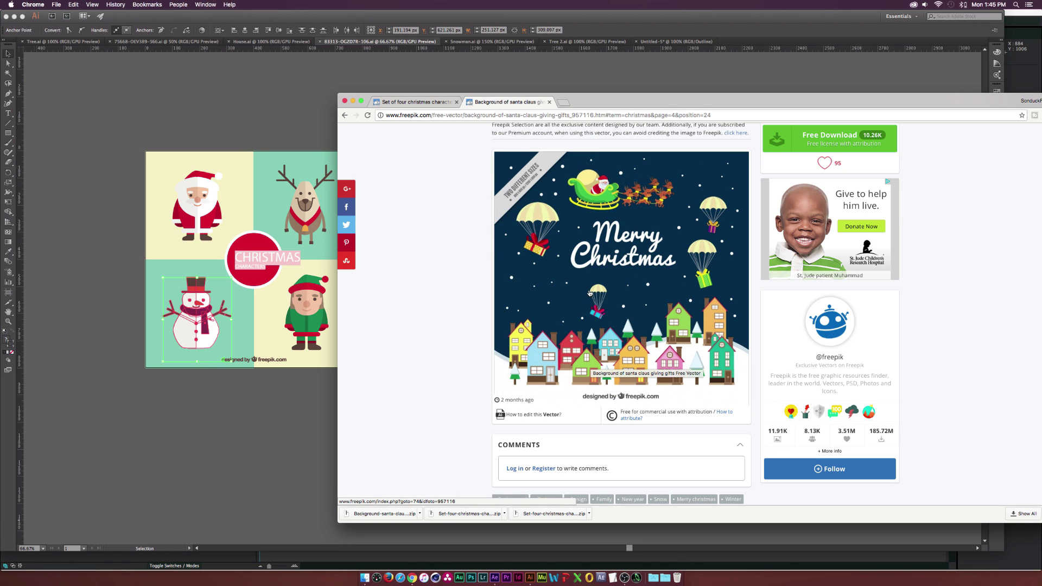
key("ctrl+shift+Tab")
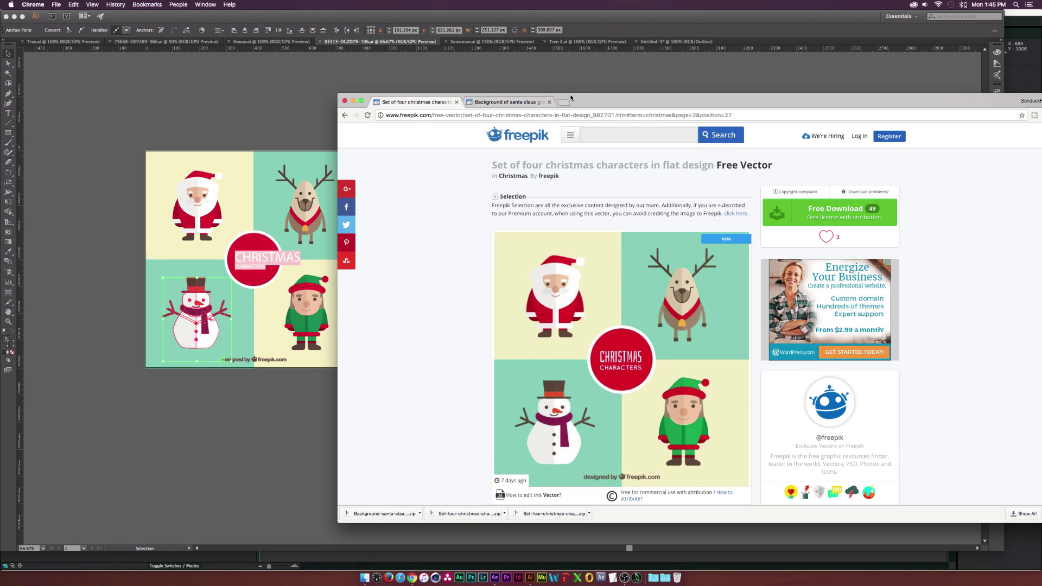
left_click_drag(647, 102, 1, 162)
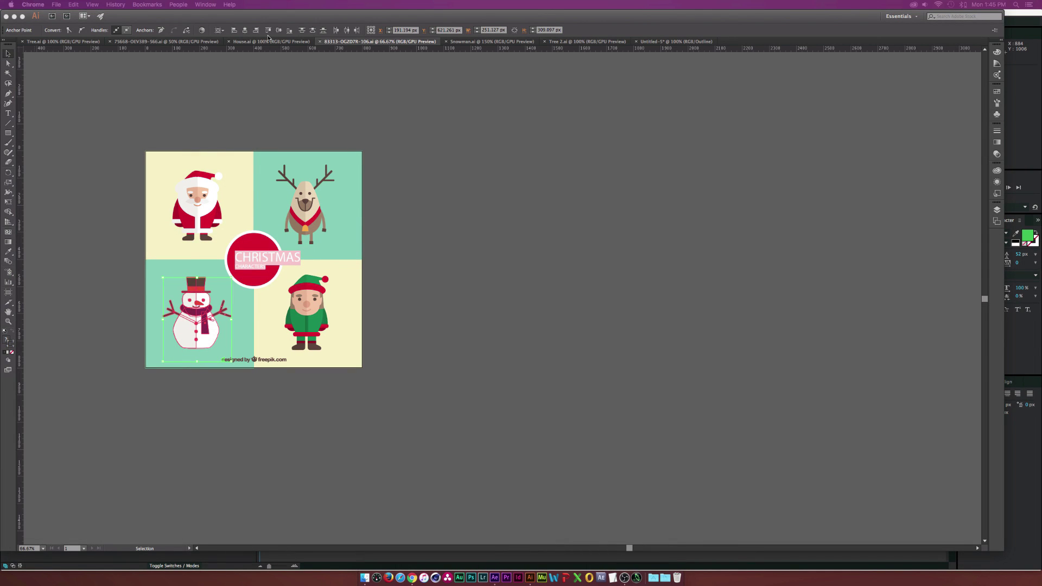
- In Illustrator, select the snowman's paths in the Christmas characters artwork and view the separate Snowman.ai document
left_click(160, 399)
left_click(160, 399)
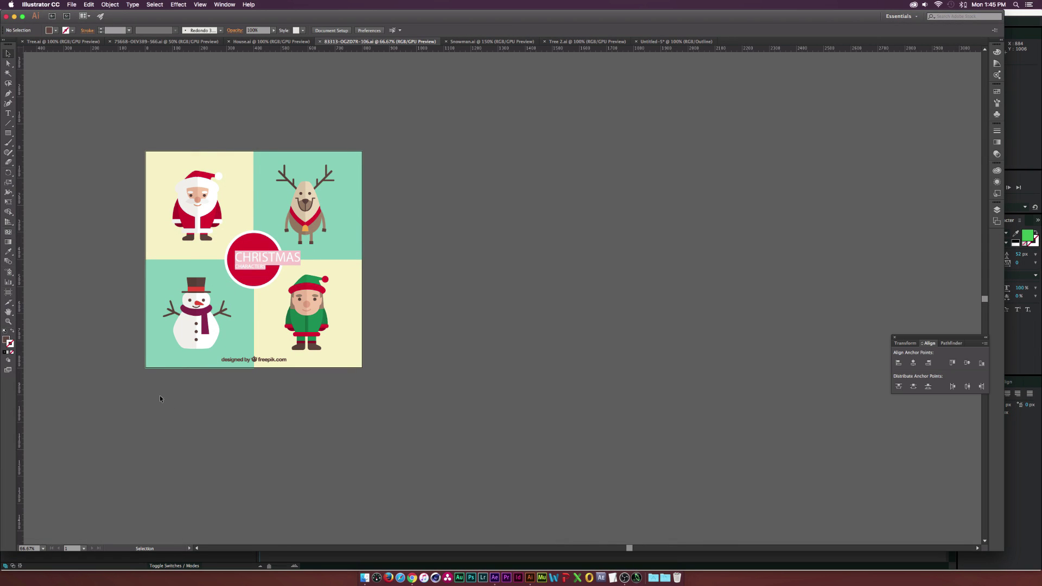
key("a")
left_click_drag(120, 390, 219, 273)
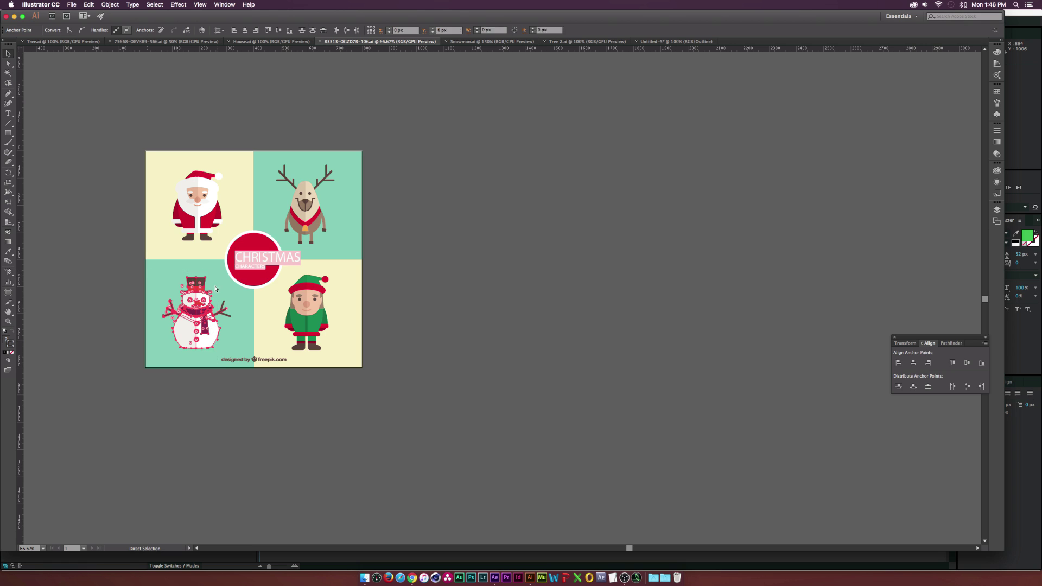
left_click(477, 41)
key("v")
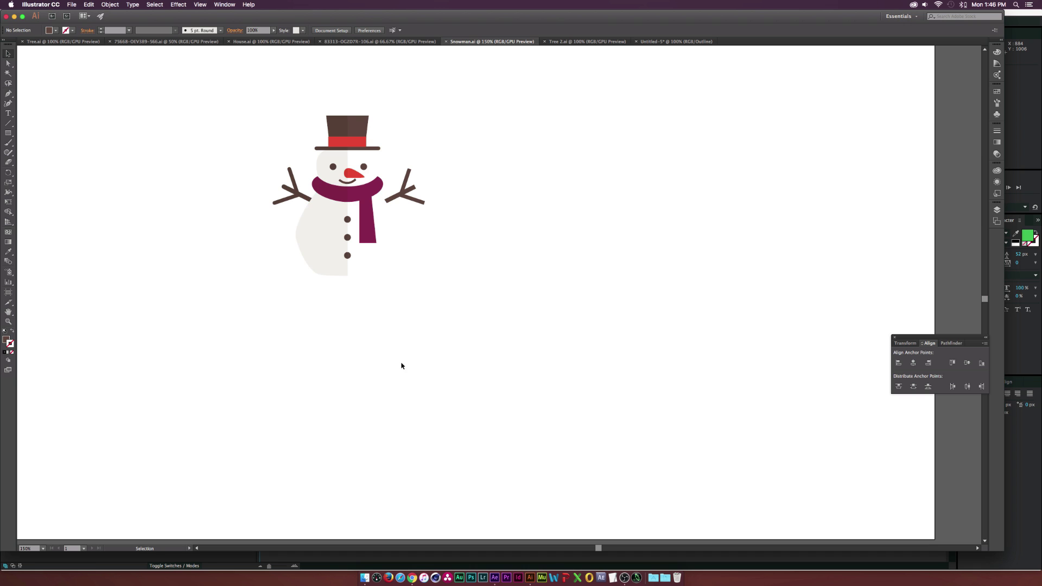
- Zoom in on the village artwork, select the teal house group and view the separate House.ai document
left_click(180, 44)
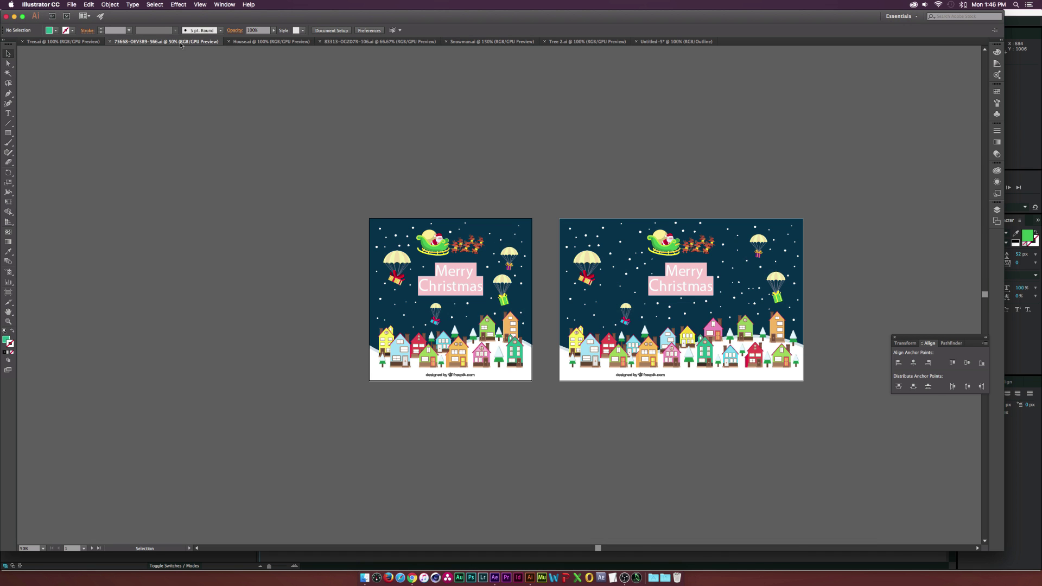
scroll(478, 404, "up", 5)
scroll(604, 330, "up", 3)
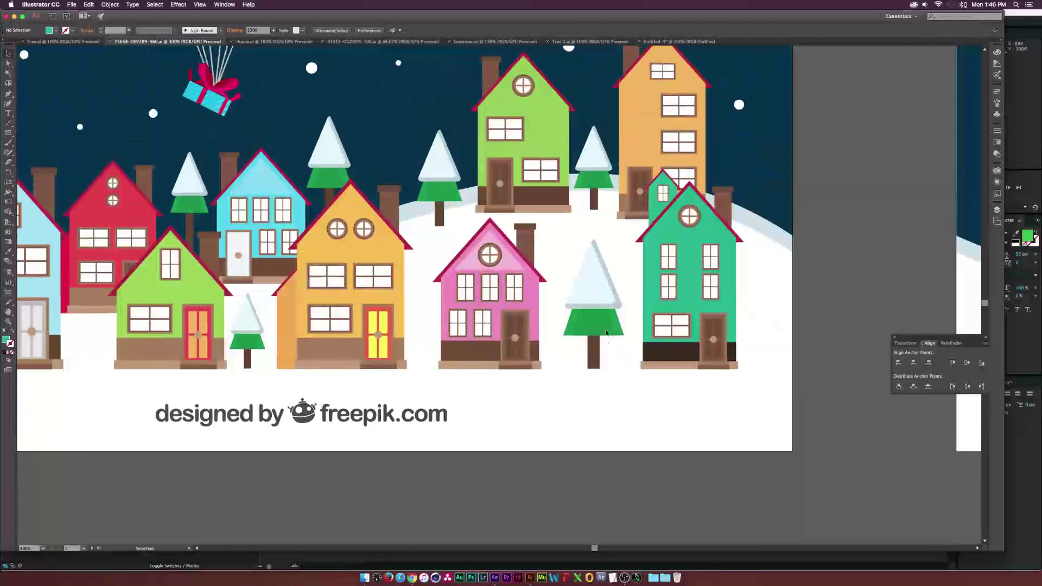
left_click(663, 345)
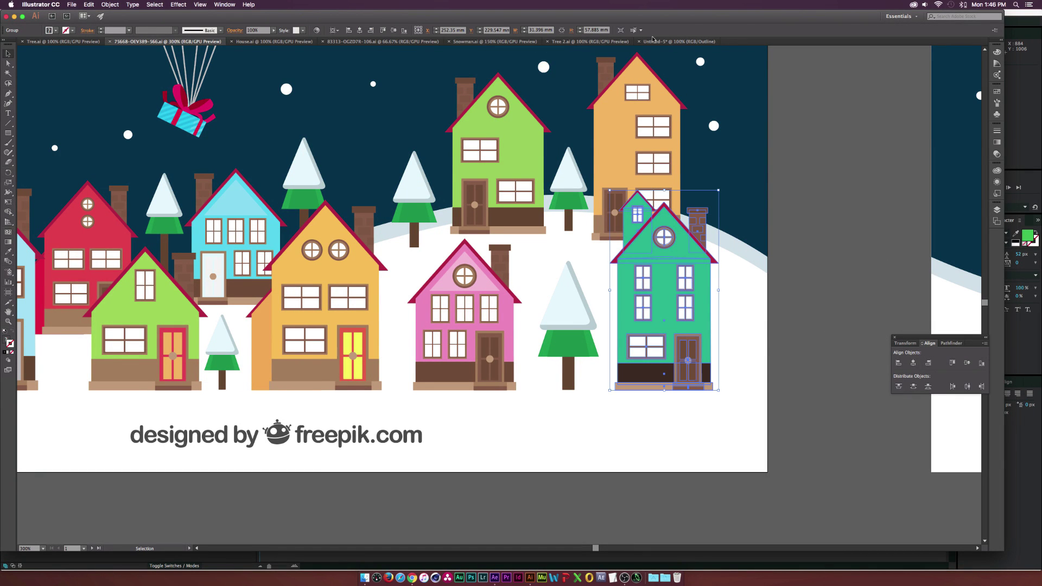
left_click(274, 42)
- Switch to After Effects, preview the House.ai and Snowman.ai footage on transparency and return to the TUT composition
key("super+Tab")
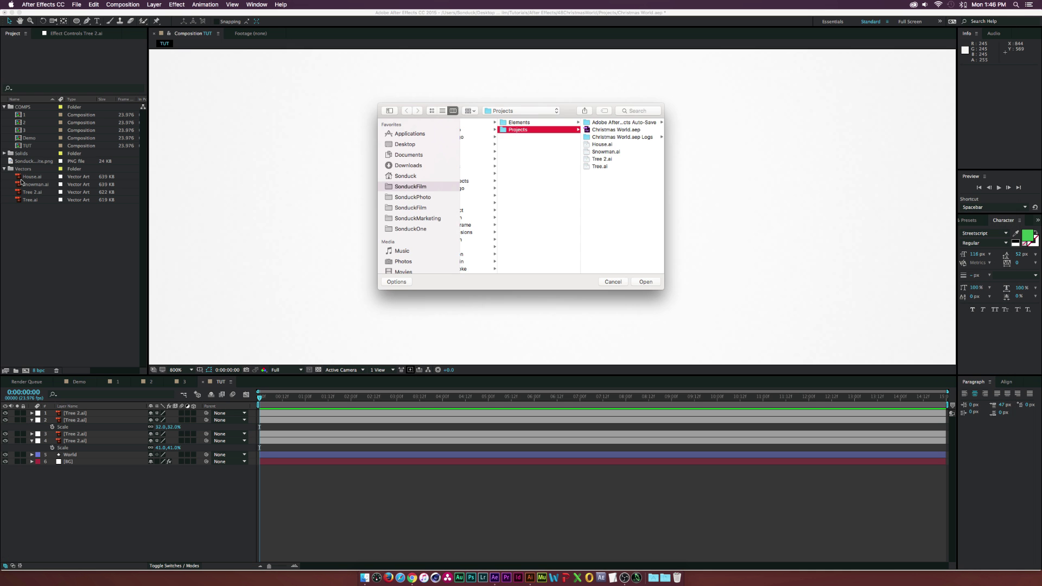
double_click(29, 176)
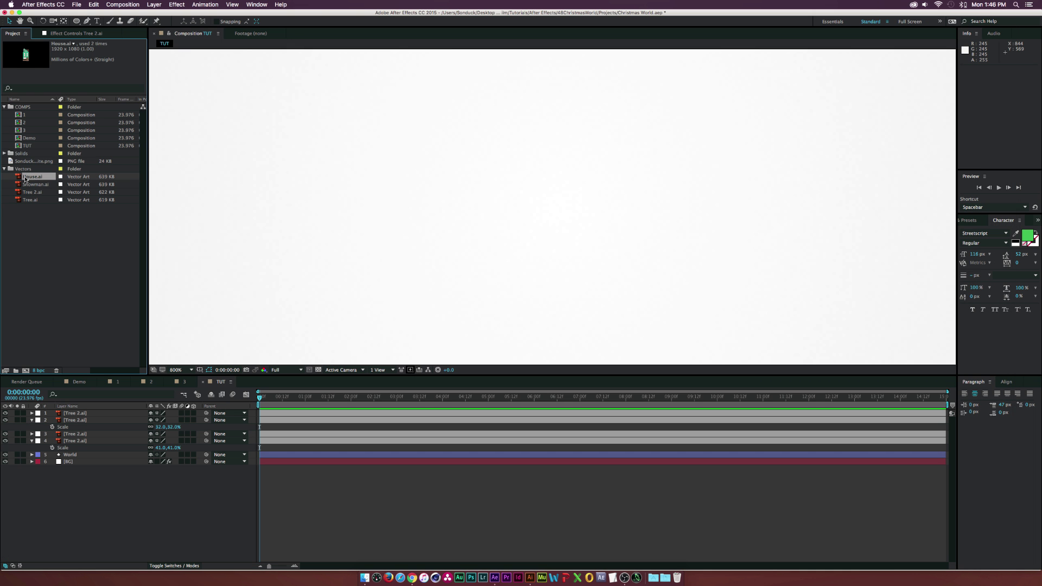
key("comma")
key("comma")
key("comma")
key("comma")
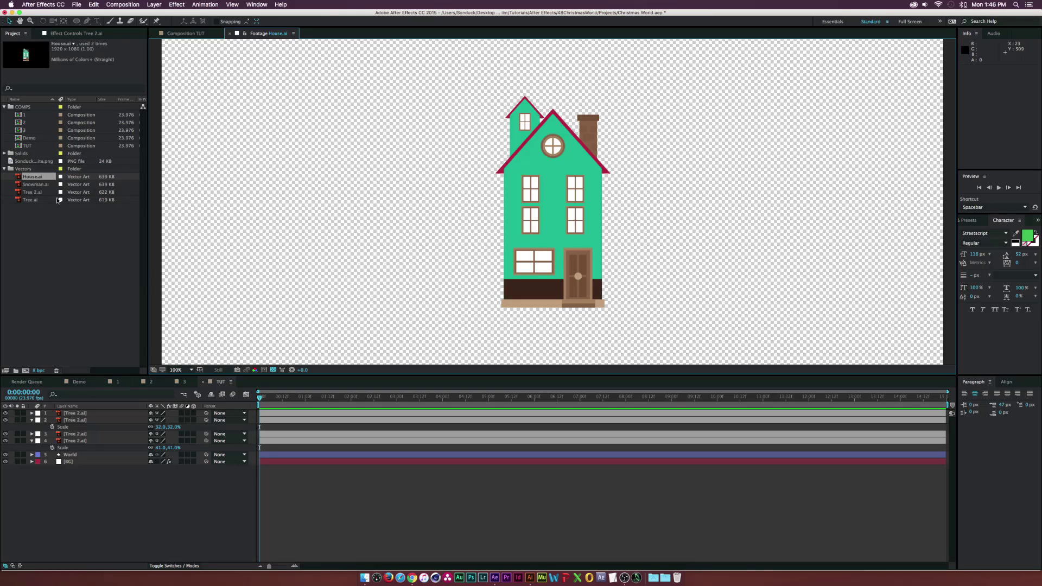
double_click(35, 184)
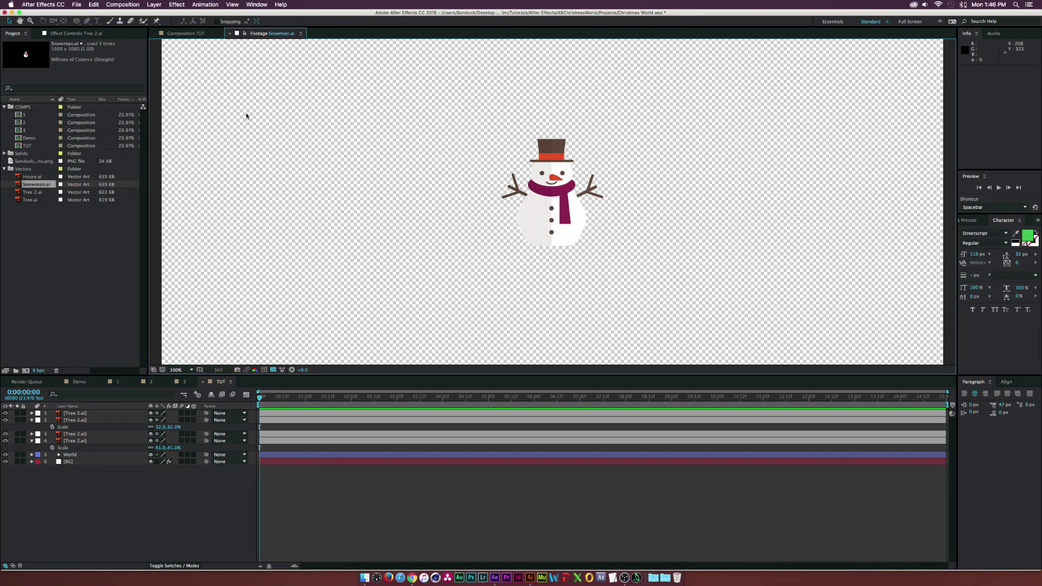
left_click(230, 34)
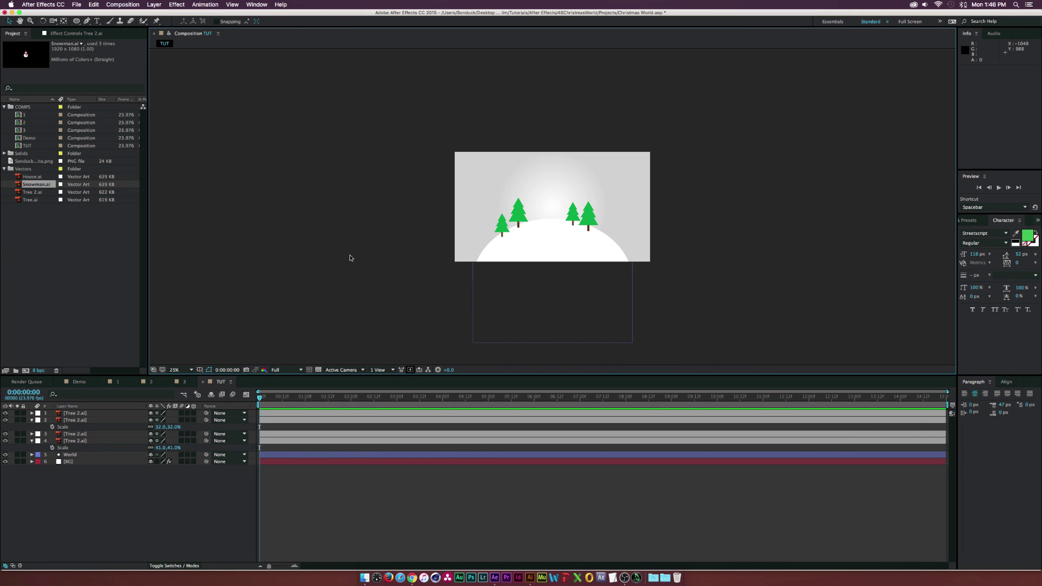
- Add Snowman.ai as the uppermost layer, lower it onto the hilltop and enable its continuous rasterization
left_click_drag(39, 188, 79, 413)
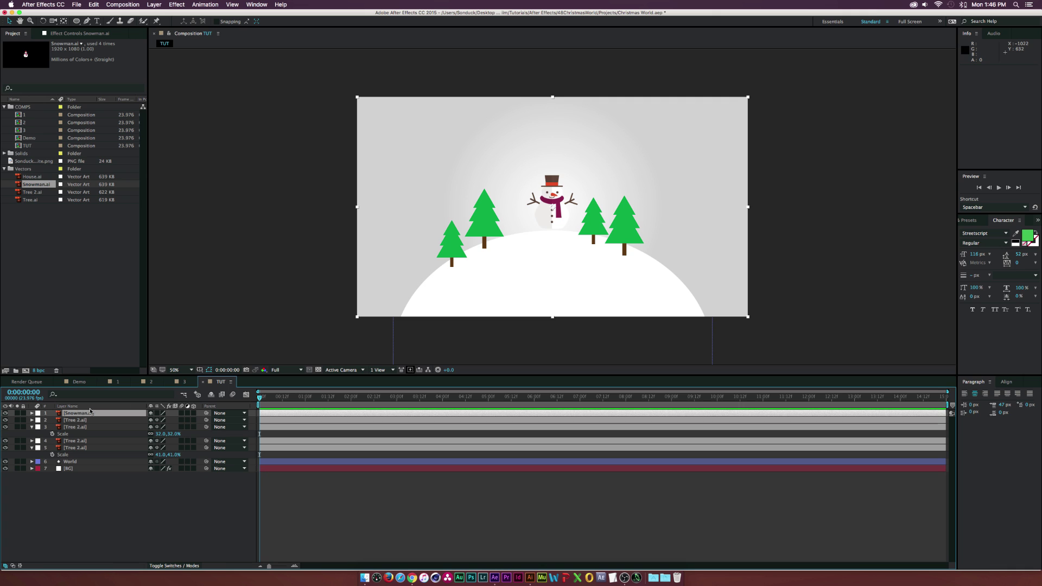
left_click_drag(556, 225, 556, 238)
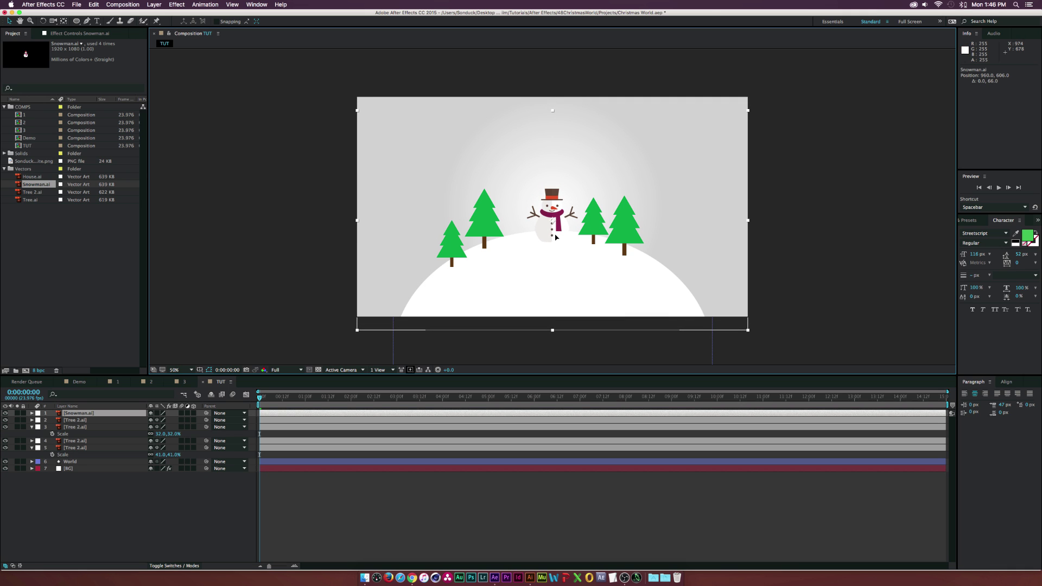
left_click(157, 414)
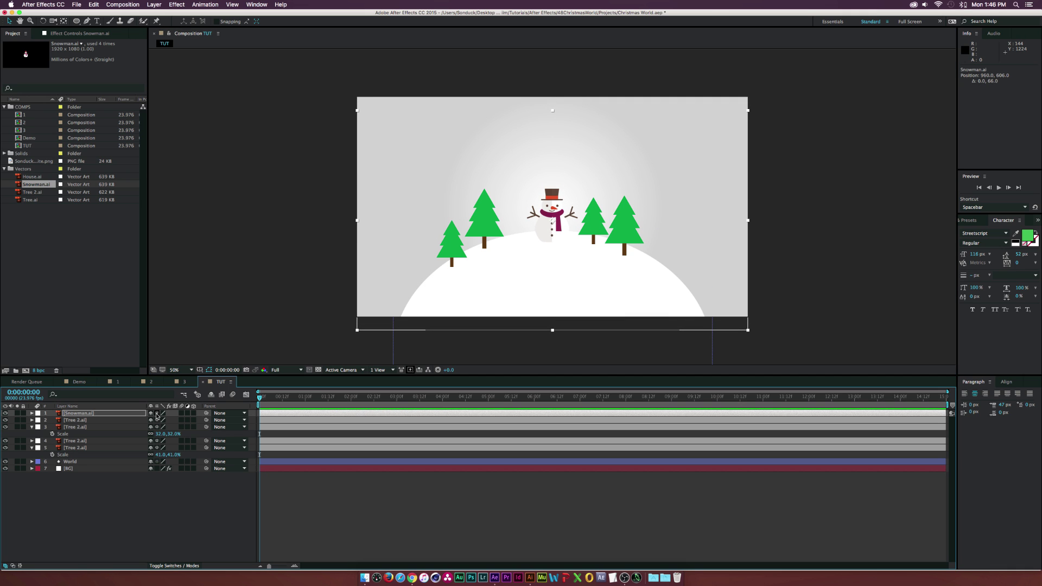
left_click_drag(569, 240, 569, 234)
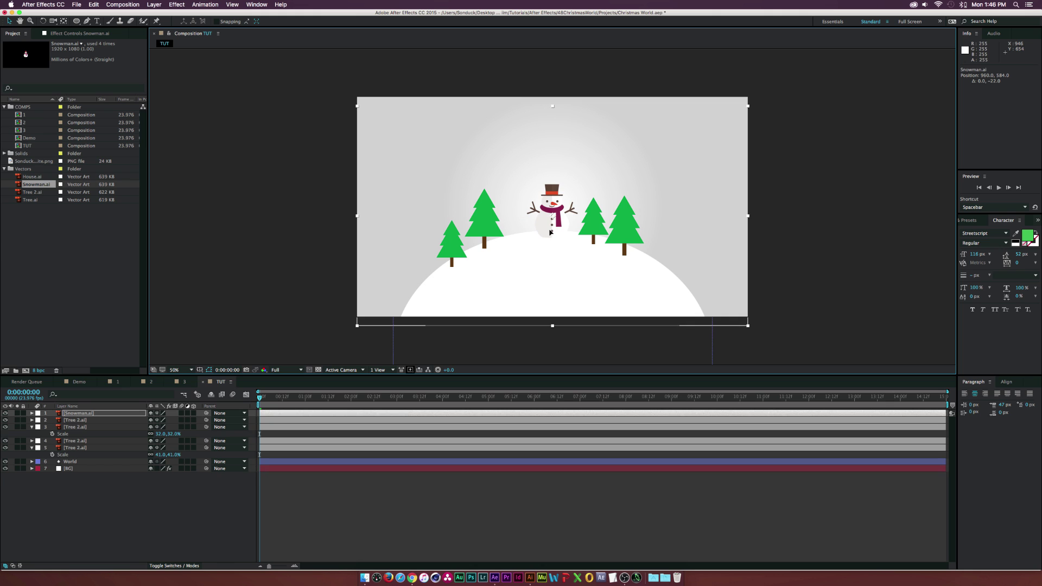
- Scale the snowman up to 133% and shift it slightly left on the hilltop
key("s")
left_click_drag(161, 421, 171, 422)
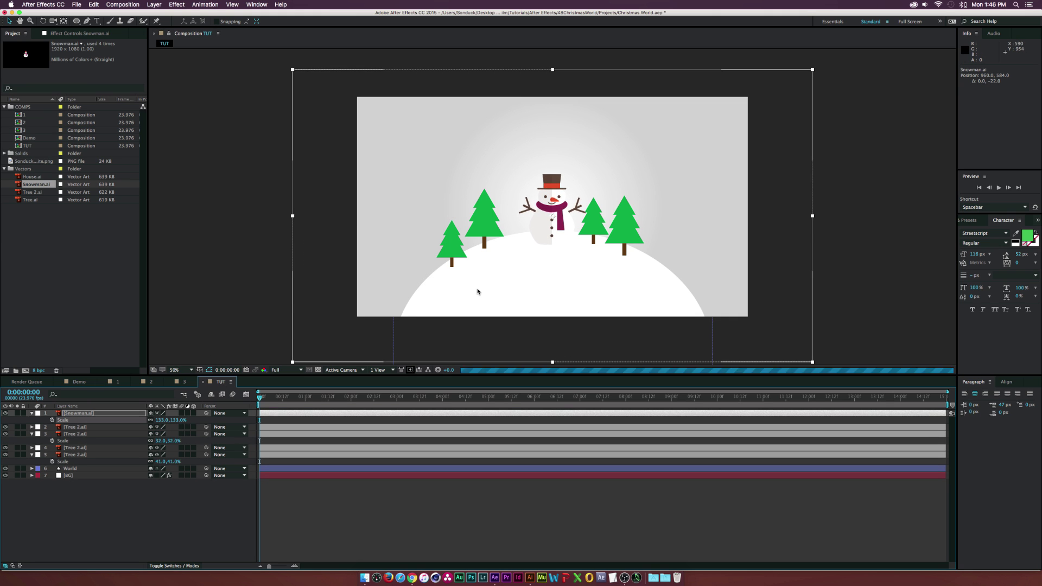
left_click_drag(560, 235, 552, 232)
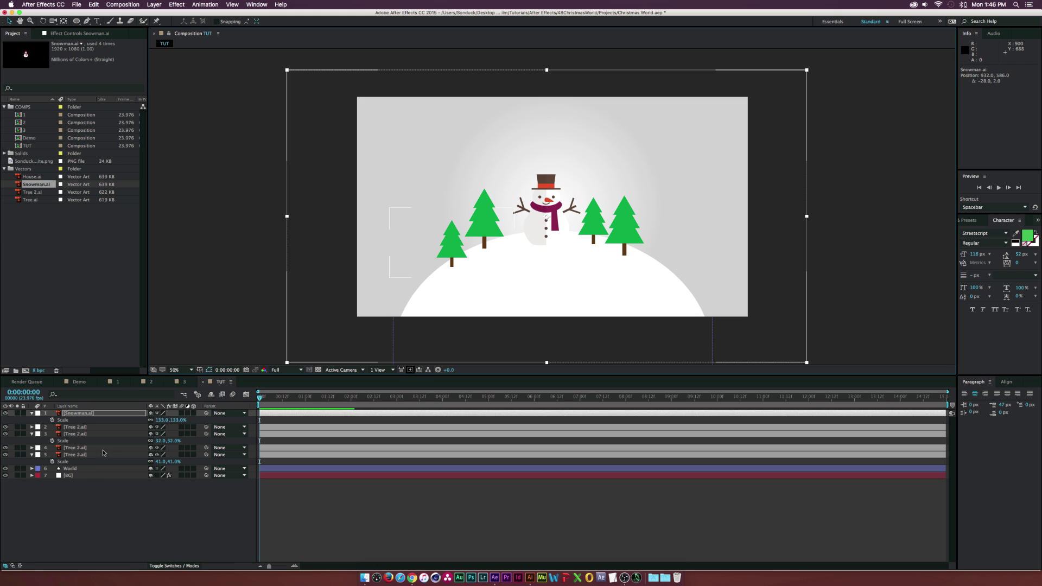
- Move the snowman, all four trees and the World hill down together in the frame, then deselect them
left_click(70, 468, "shift")
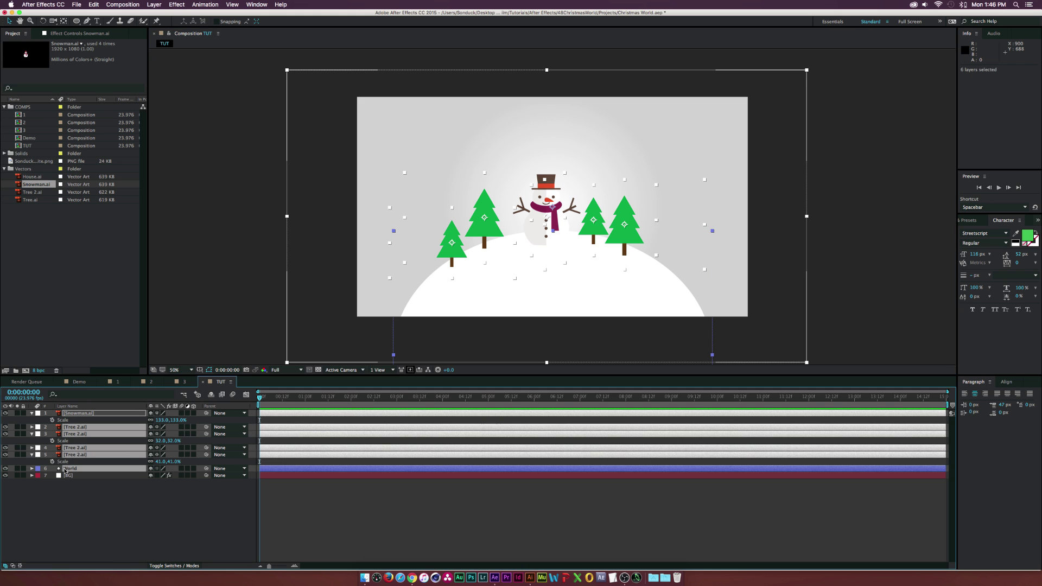
left_click_drag(555, 324, 552, 343)
left_click(168, 507)
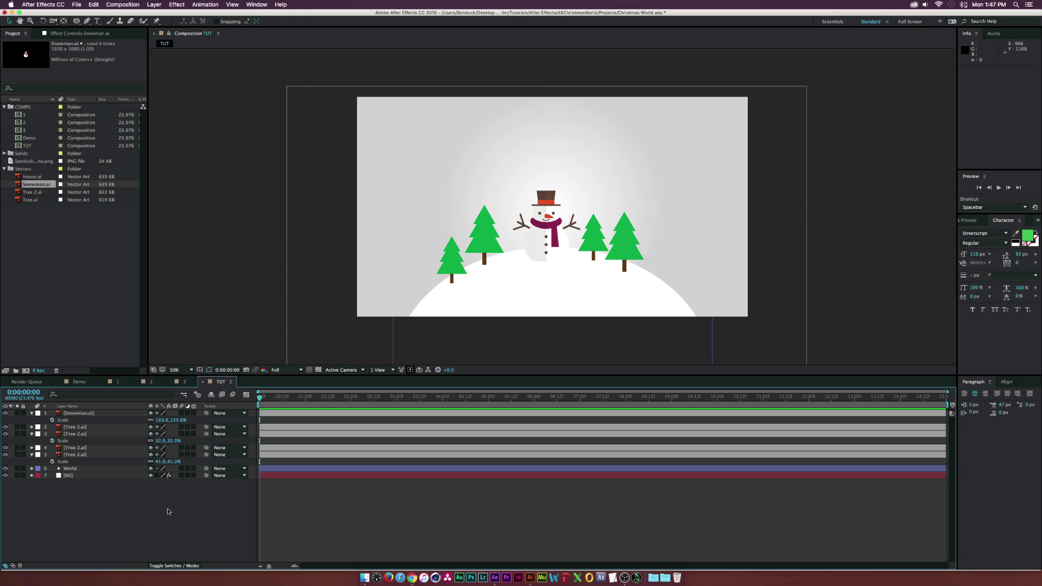
- Pre-compose the snowman and four tree layers as Vector Set 1, moving all attributes into the new composition
left_click(78, 413)
left_click_drag(404, 187, 442, 320)
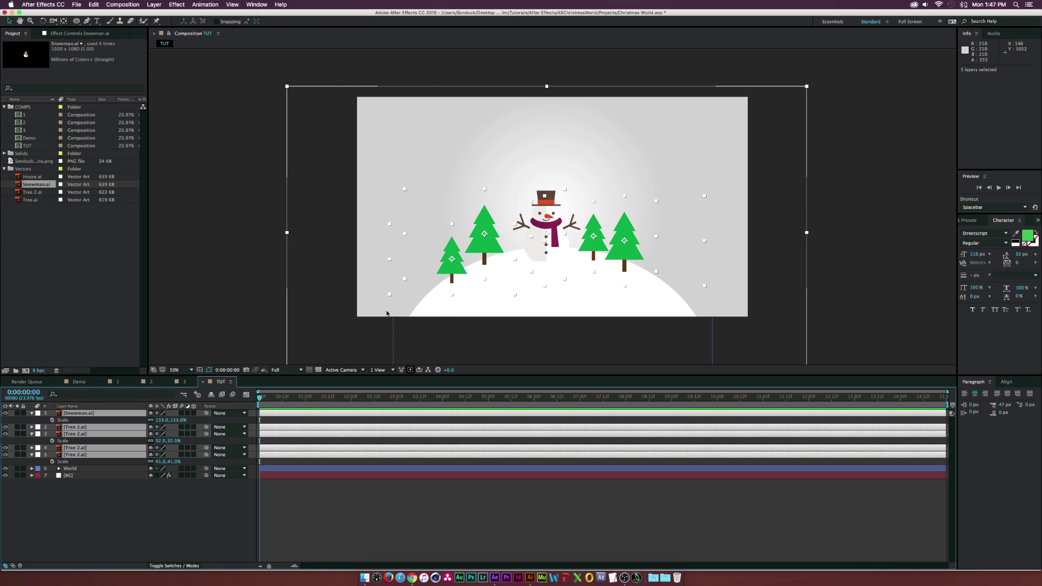
left_click(154, 4)
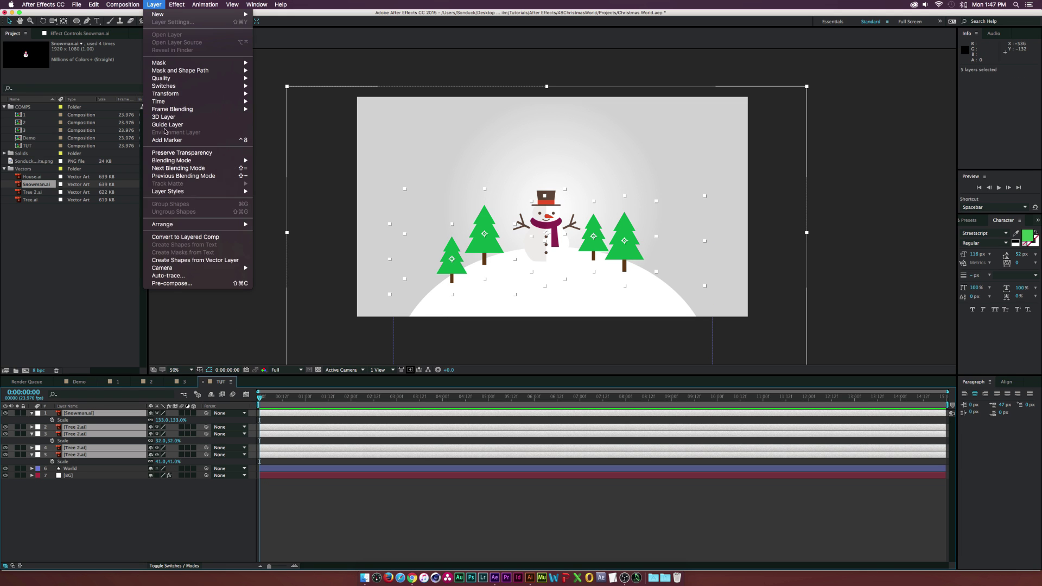
left_click(161, 282)
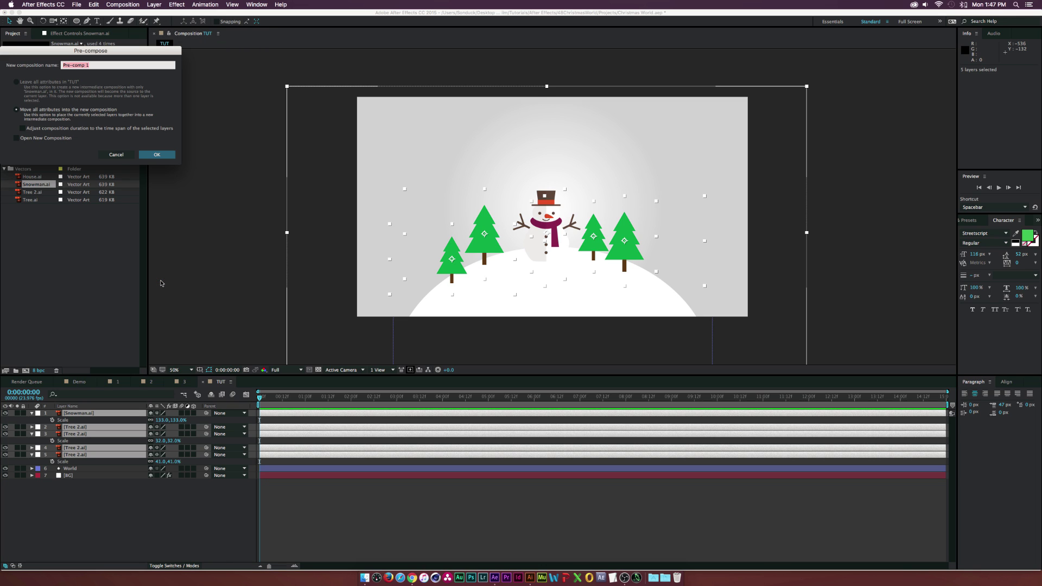
type("Vector Set")
key("Return")
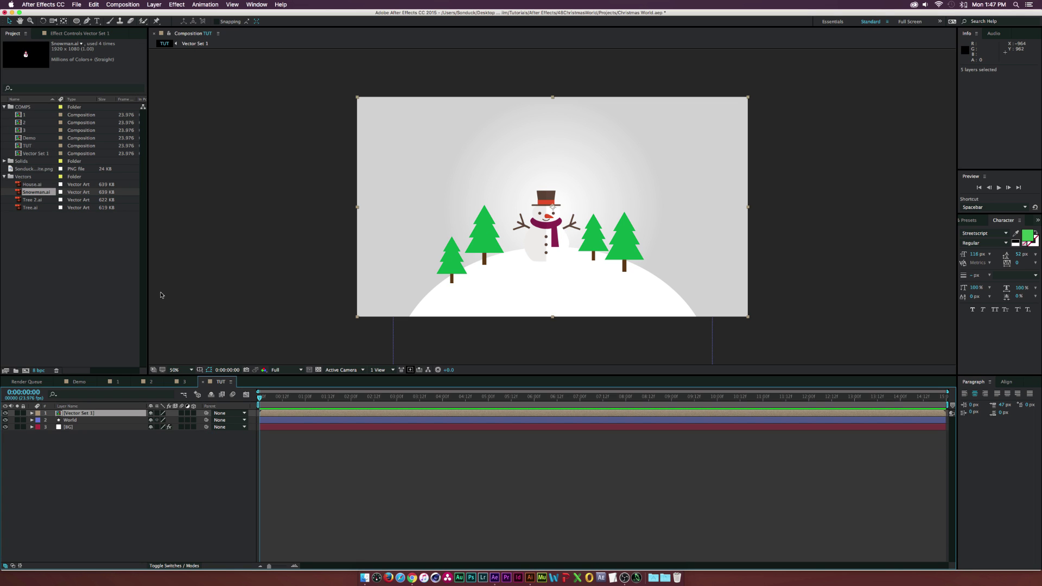
- Add a null object as the uppermost layer in the TUT composition
left_click(106, 397)
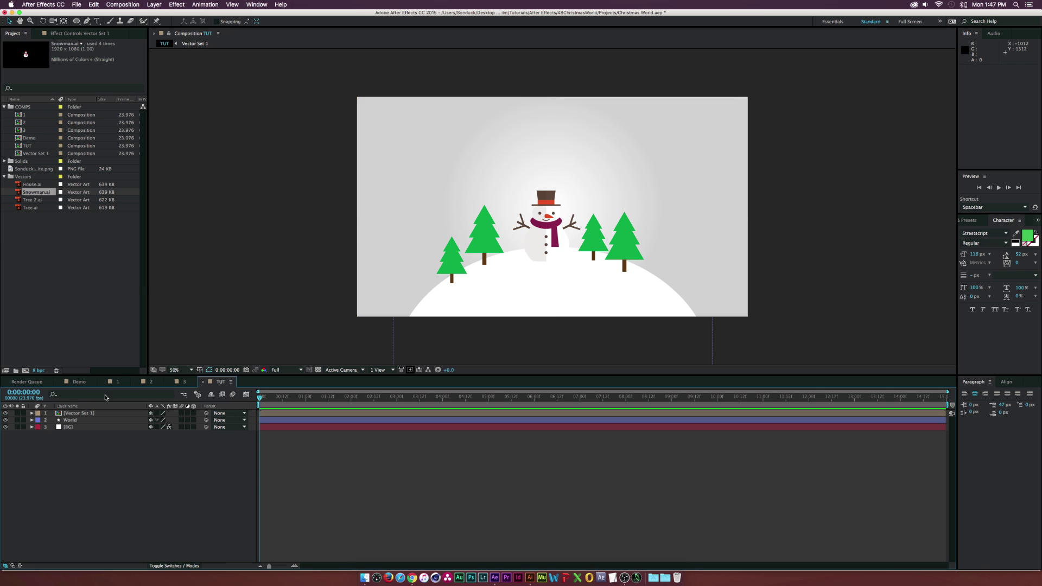
left_click(154, 4)
mouse_move(163, 15)
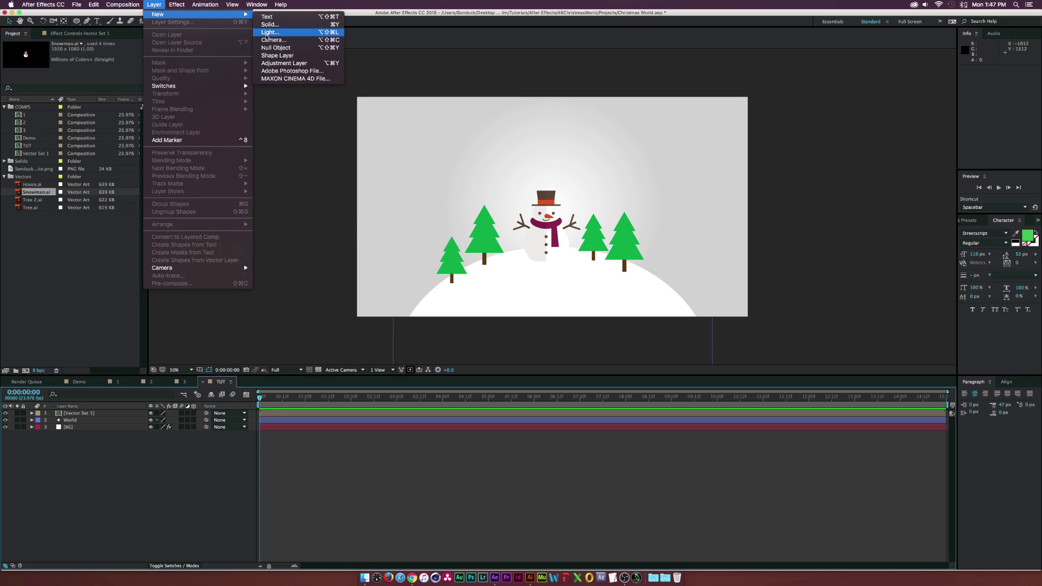
left_click(270, 48)
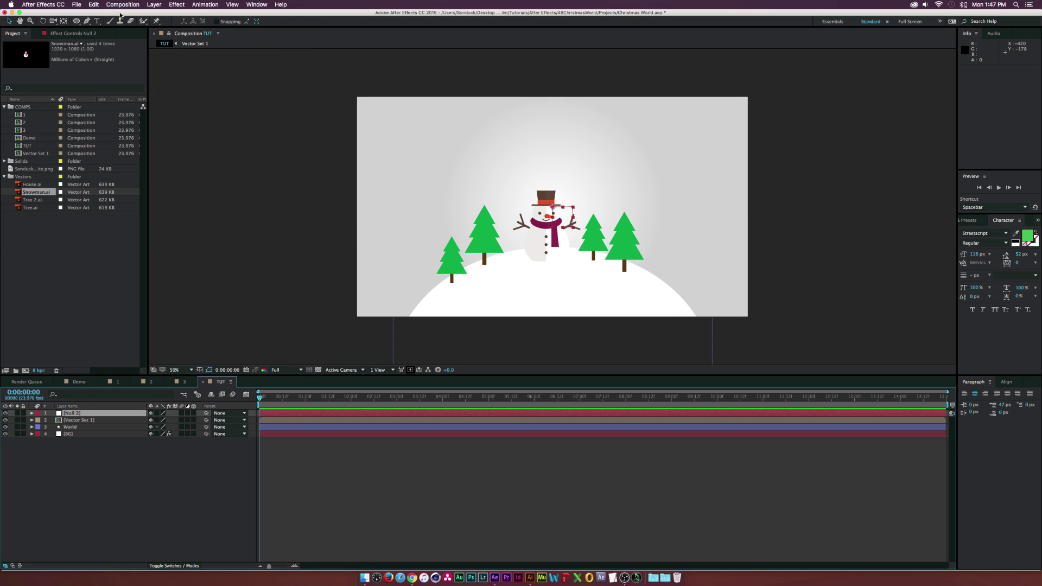
- Move the null's anchor point straight down to the centre of the World circle, below the visible frame
left_click(64, 20)
left_click_drag(552, 207, 550, 258)
left_click_drag(550, 307, 551, 346)
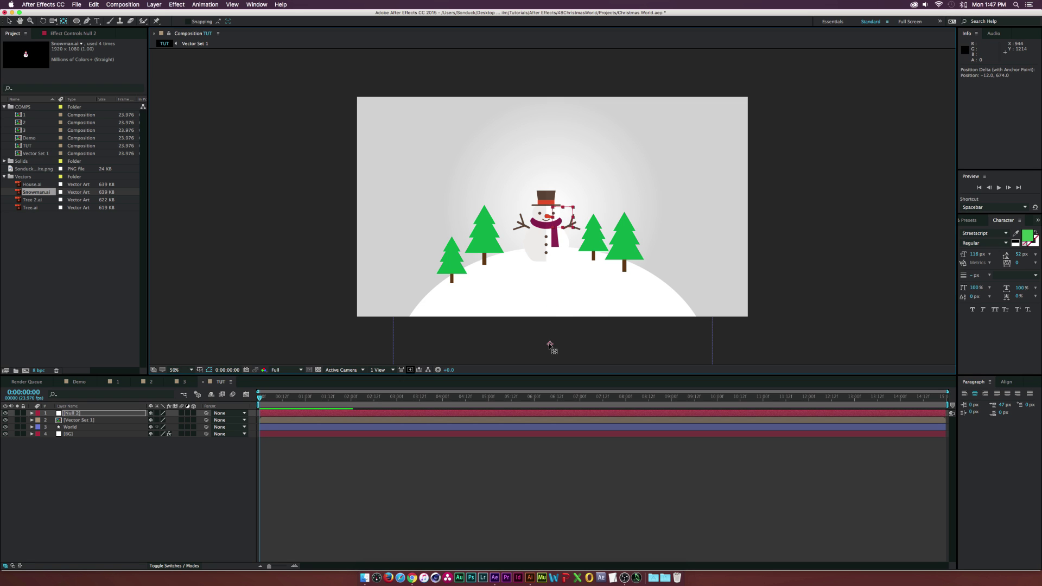
key("comma")
left_click(68, 427)
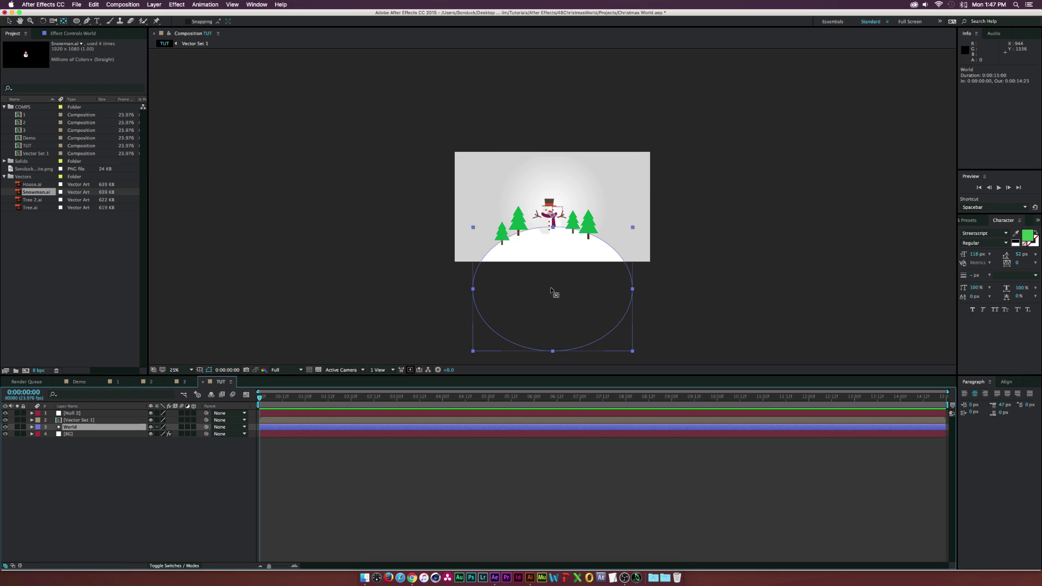
left_click(82, 414)
left_click_drag(551, 273, 551, 295)
left_click(178, 378)
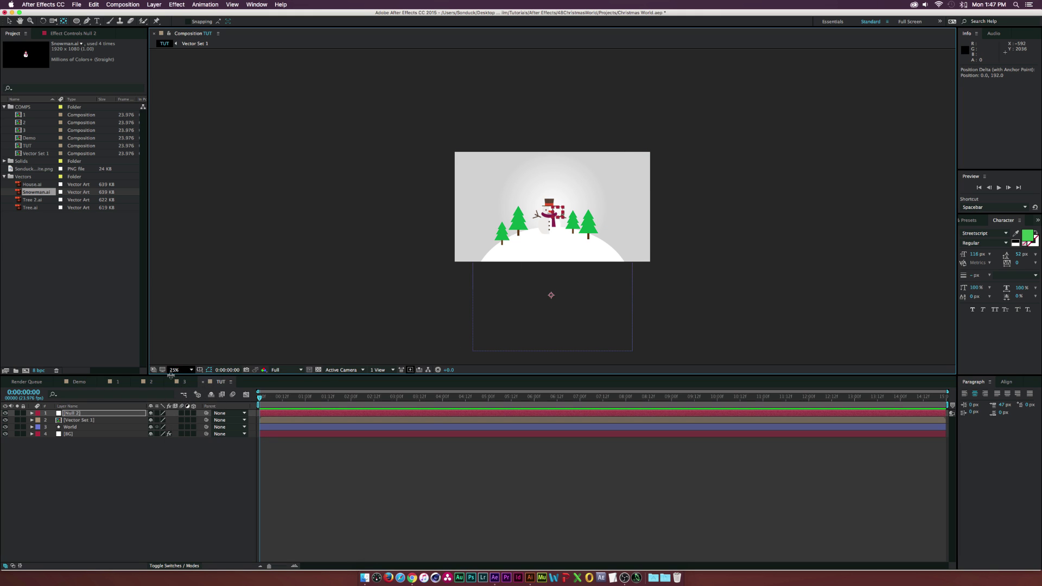
- Parent Vector Set 1 to the null and make both the null and Vector Set 1 3D layers
left_click(81, 420)
left_click_drag(206, 420, 76, 414)
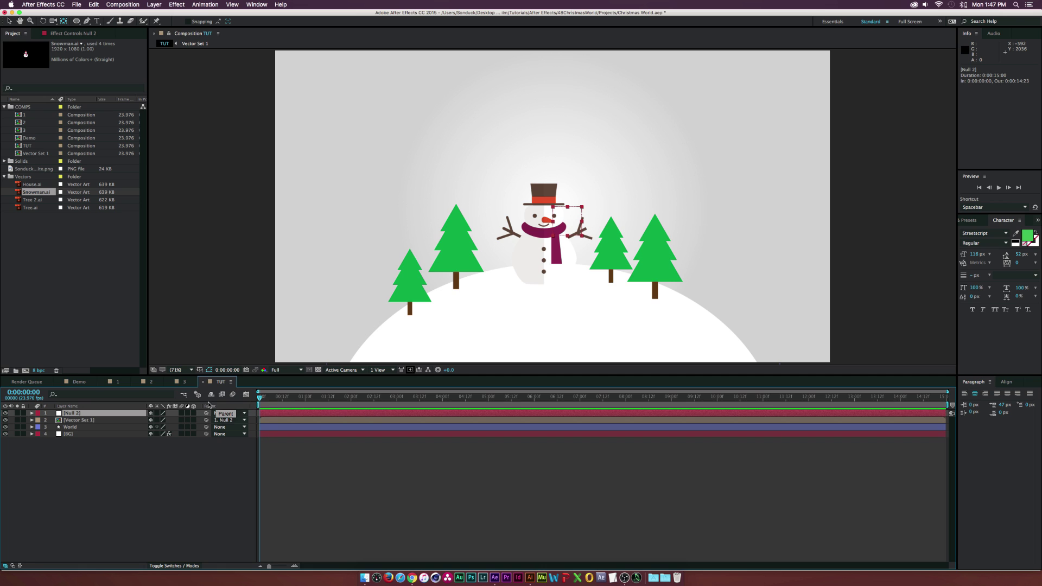
left_click(109, 420)
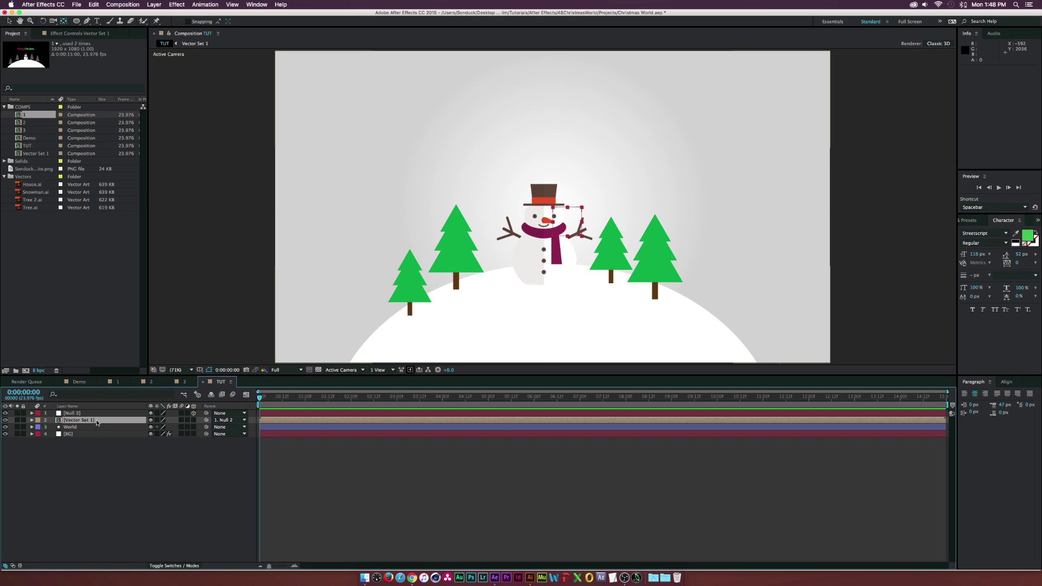
left_click(194, 421)
- Reveal the null's rotation properties and move the Vector Set 1 layer beneath World
left_click(119, 415)
key("r")
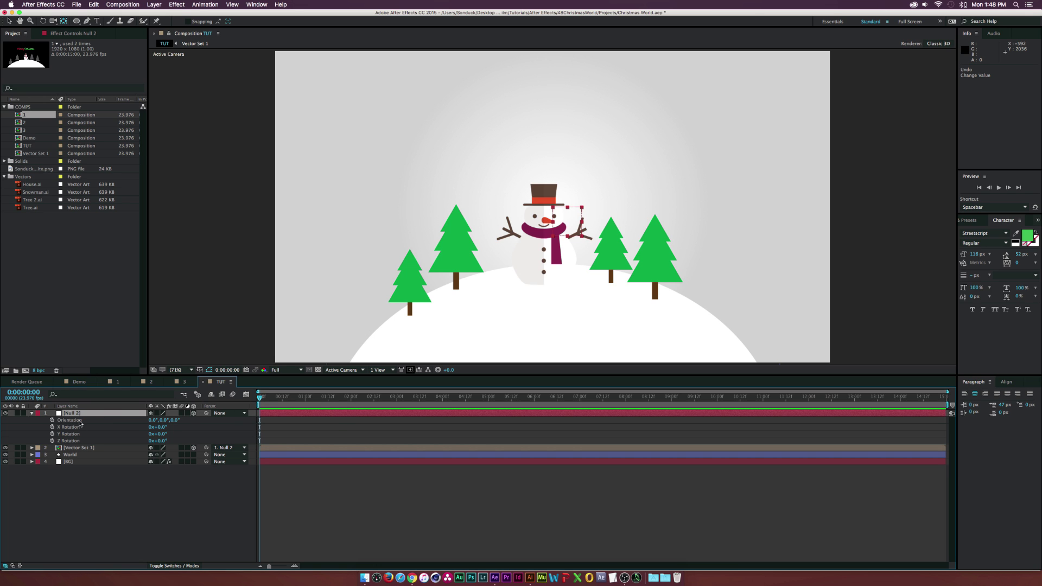
left_click_drag(71, 448, 68, 460)
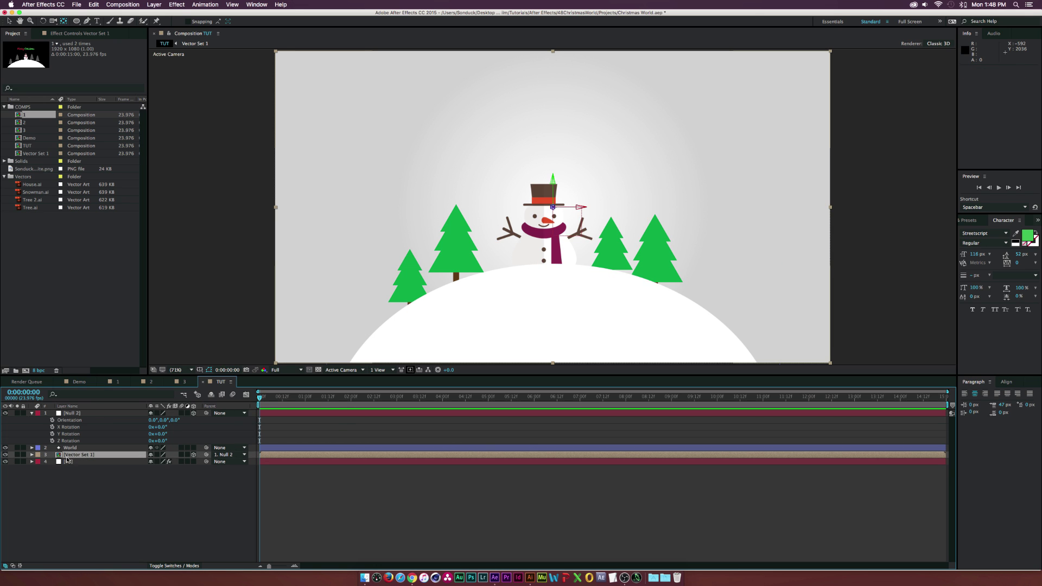
- Keyframe the null's X Rotation at 0° at 0:00:00:20 and -67° at 0:00:00:00, then preview the rise
left_click_drag(274, 405, 298, 400)
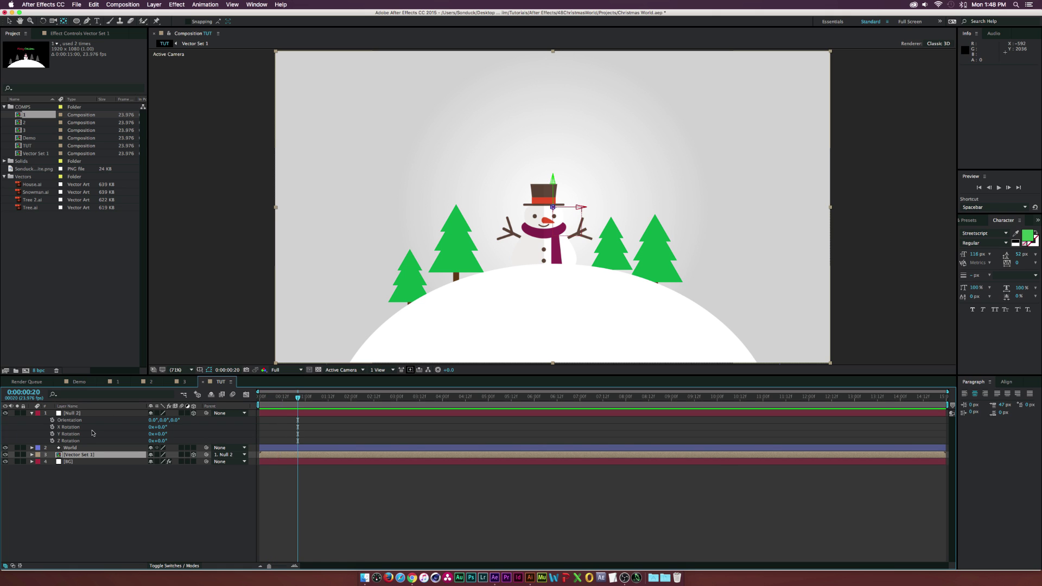
left_click(85, 415)
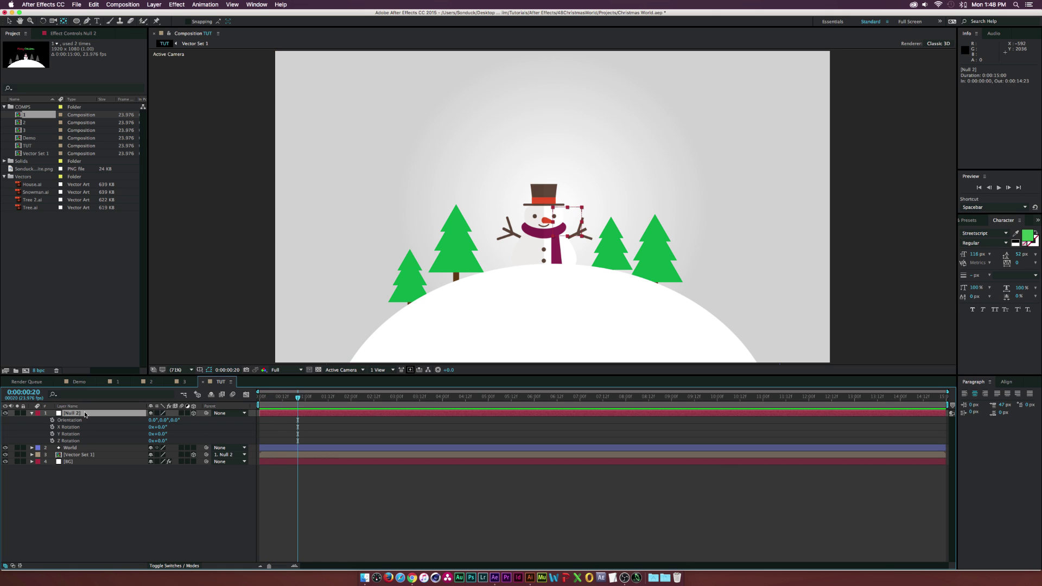
left_click(52, 427)
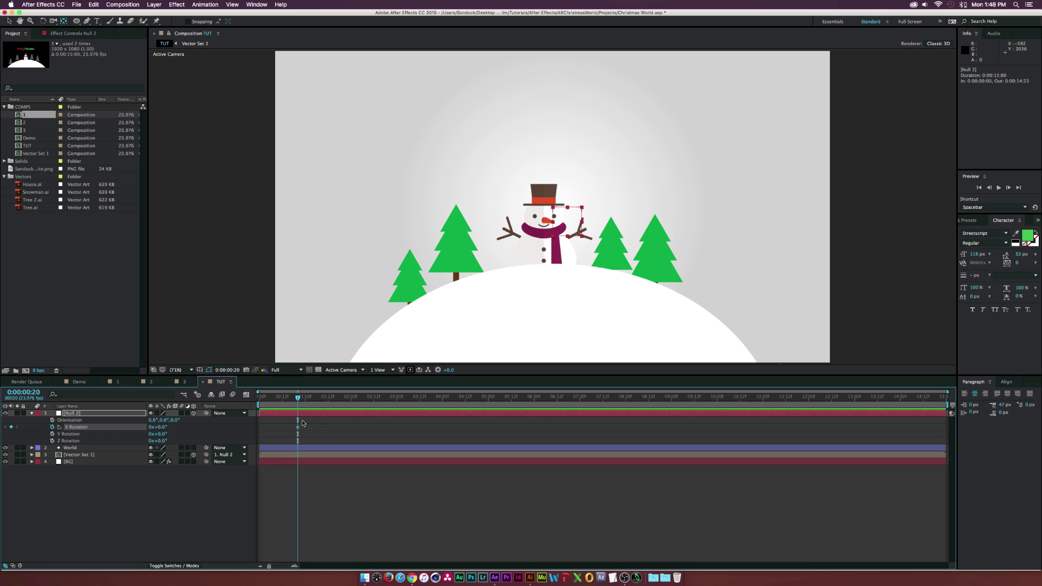
left_click_drag(276, 404, 251, 402)
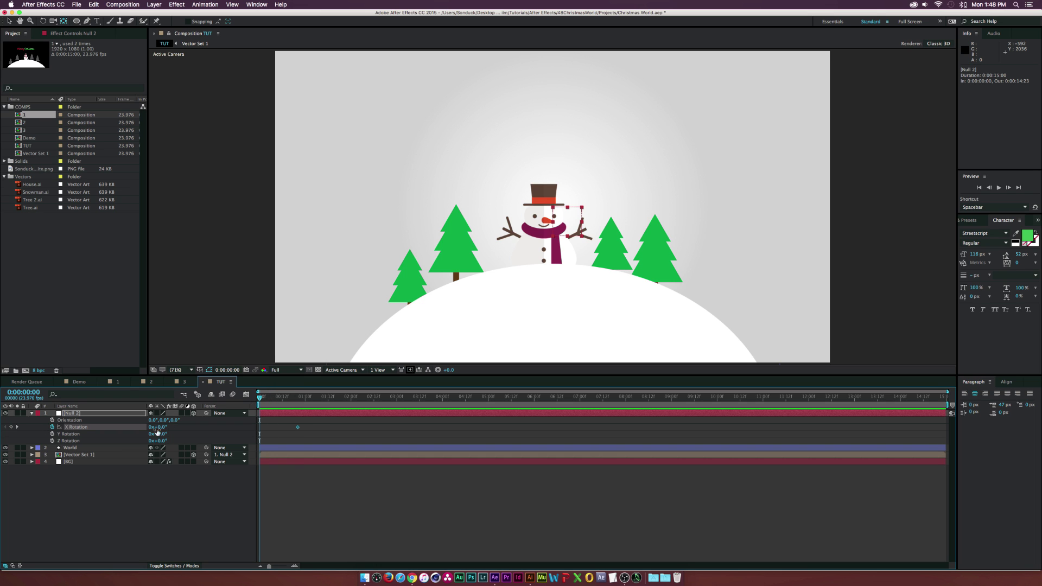
left_click_drag(158, 427, 134, 429)
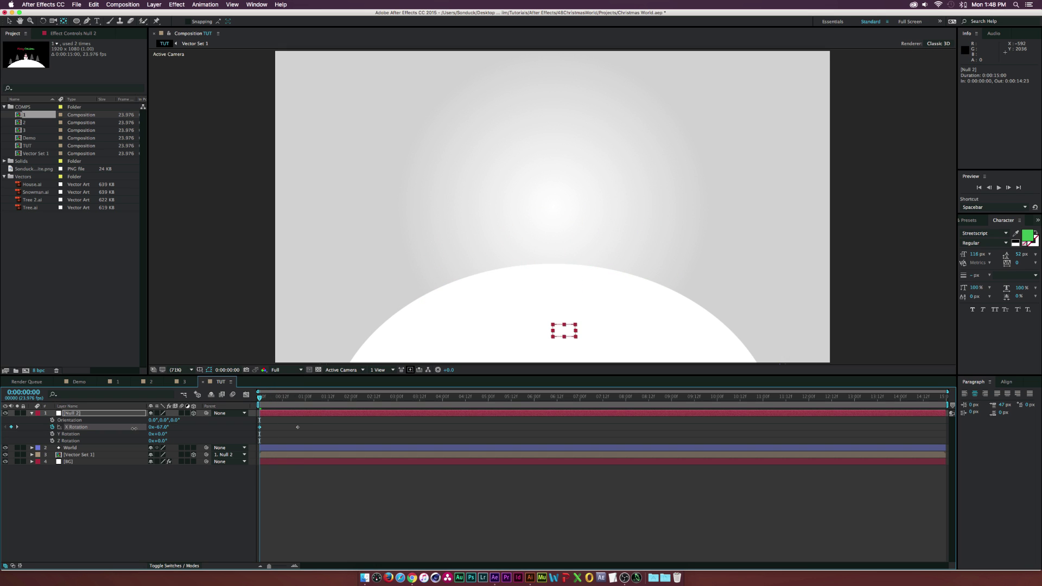
key("space")
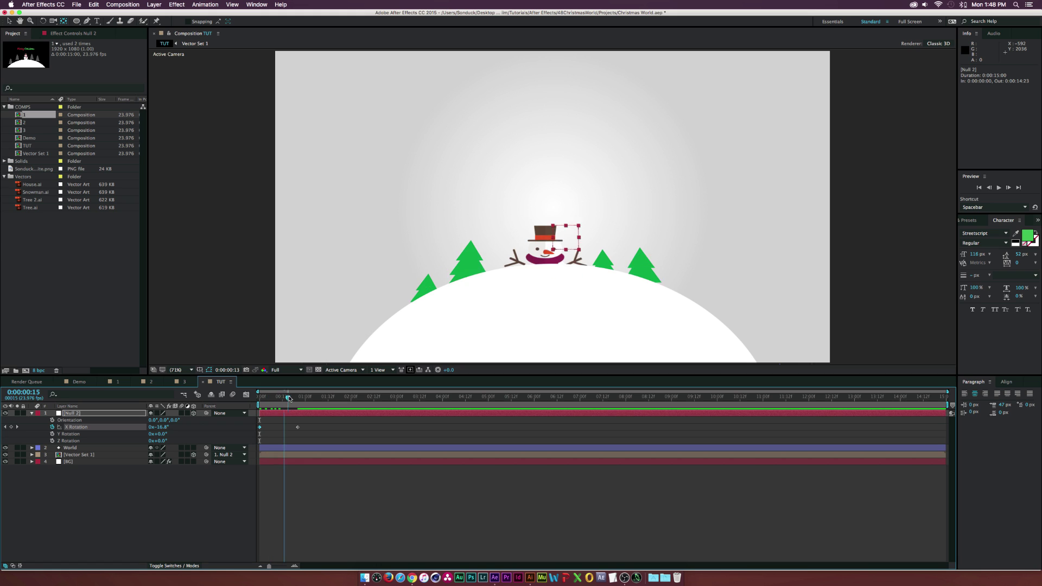
- Split Vector Set 1 at 0:00:00:20 and place its second part above the World layer
left_click_drag(296, 400, 297, 399)
key("F2")
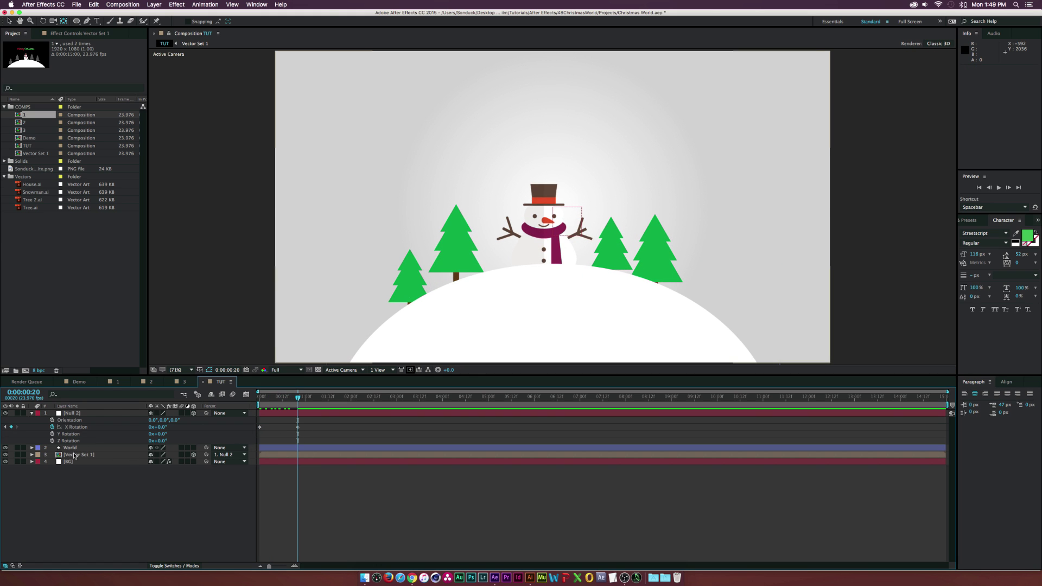
left_click(90, 455)
left_click(94, 4)
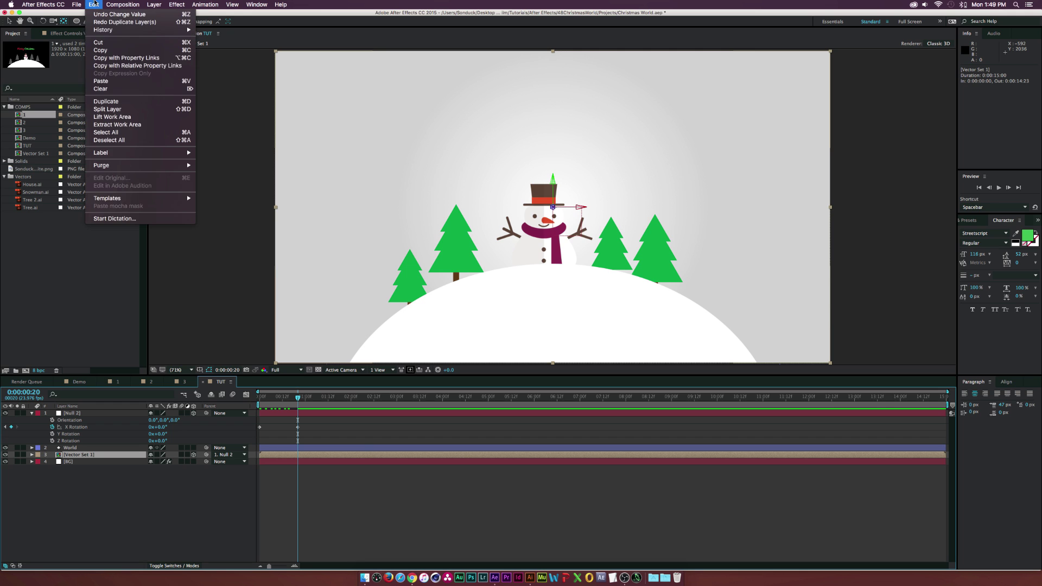
left_click(107, 109)
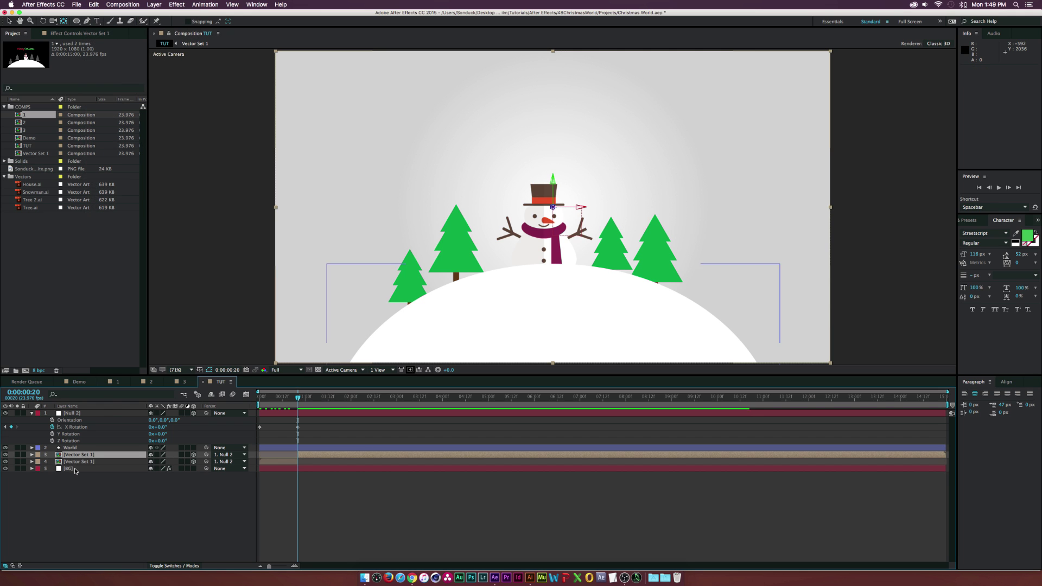
left_click_drag(72, 455, 69, 448)
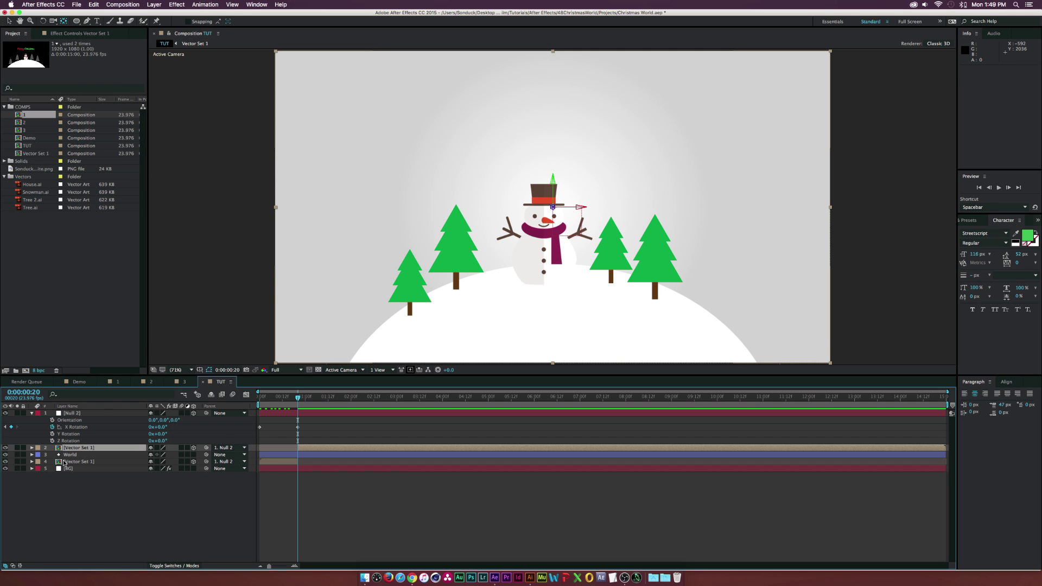
- Keyframe the null's X Rotation at 14° at 0:00:02:00 and 87° at 0:00:02:20, then scrub through the animation
left_click_drag(299, 398, 350, 400)
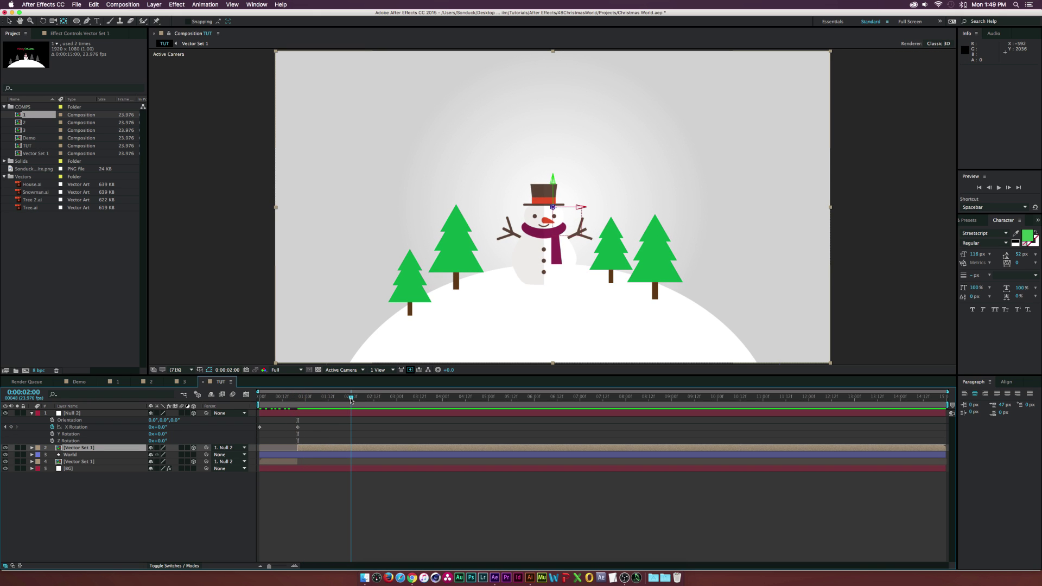
left_click_drag(162, 427, 390, 400)
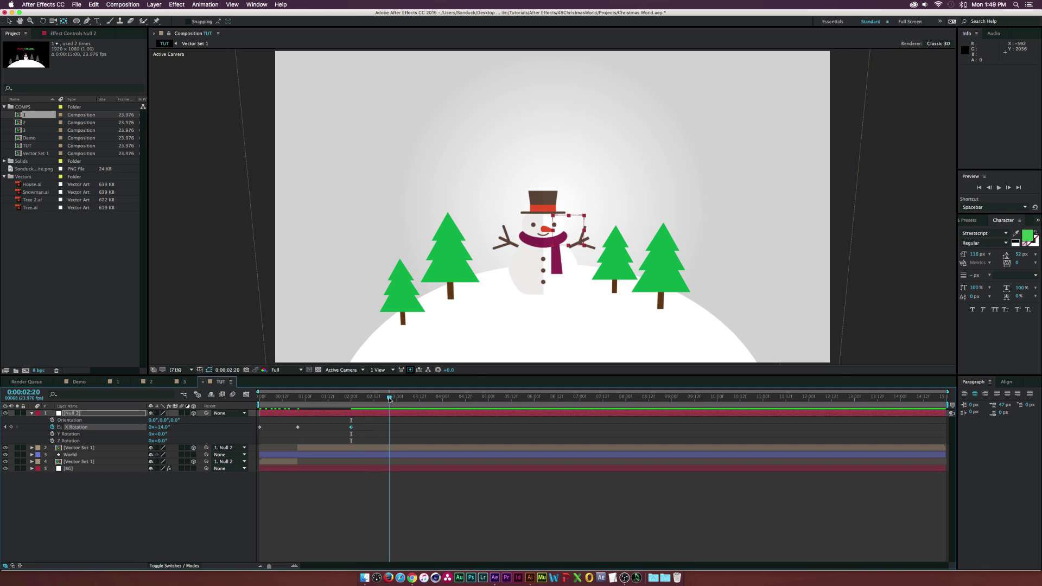
left_click_drag(153, 431, 300, 389)
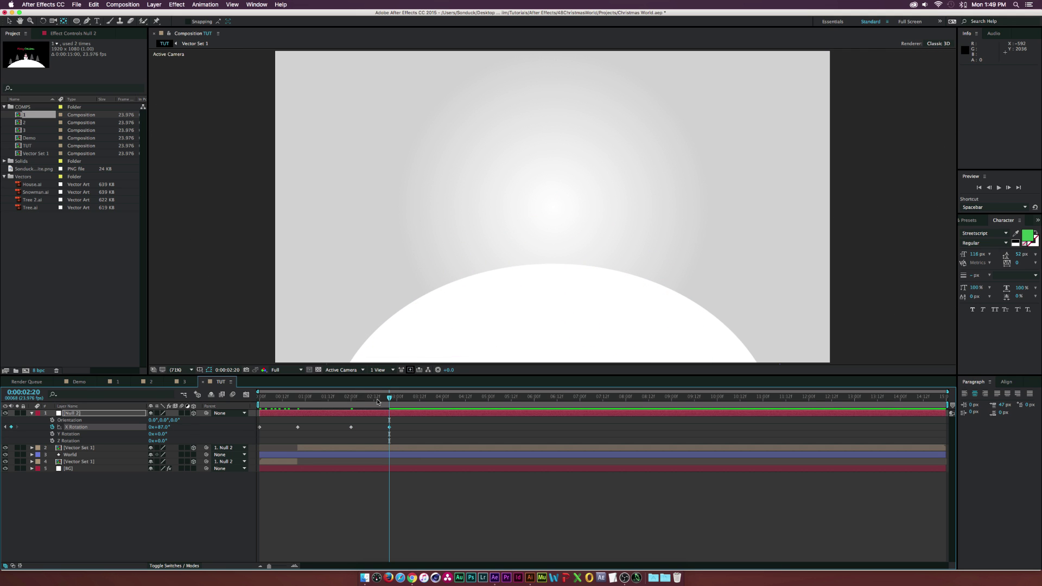
left_click_drag(388, 398, 301, 413)
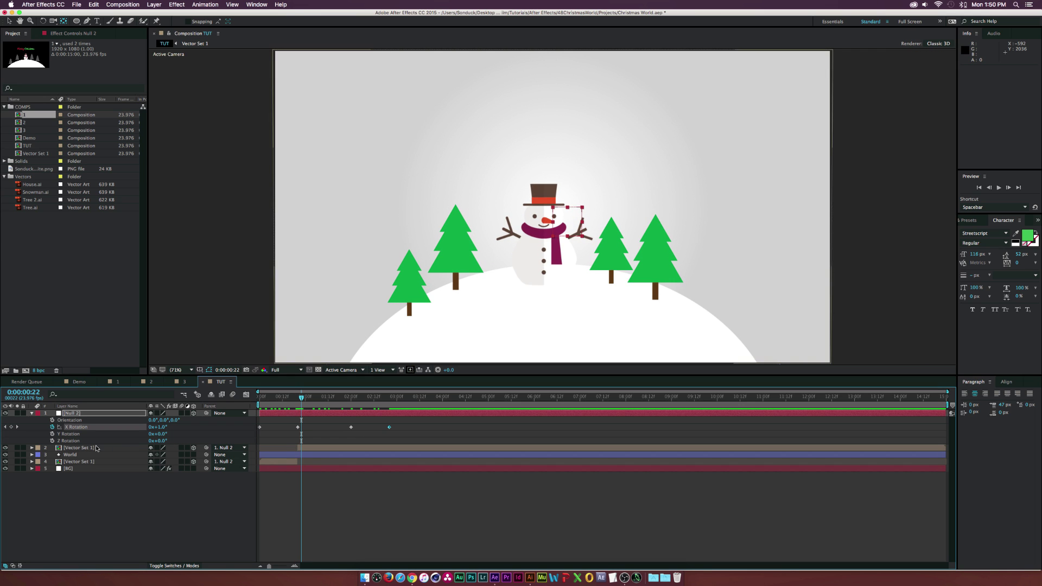
- Copy the World layer into the Vector Set 1 composition as its uppermost layer and check the result in TUT
left_click(75, 456)
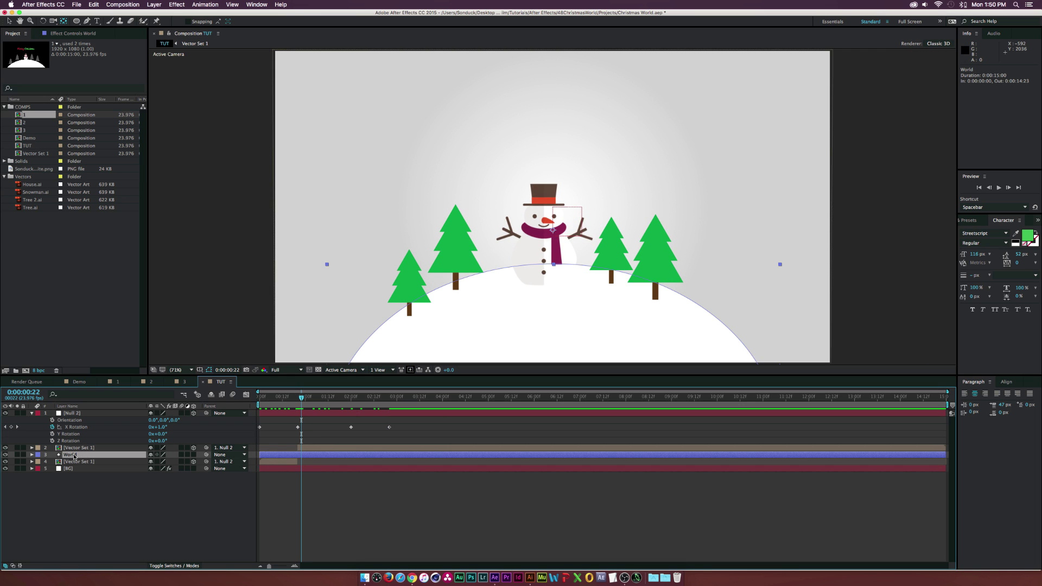
key("super+c")
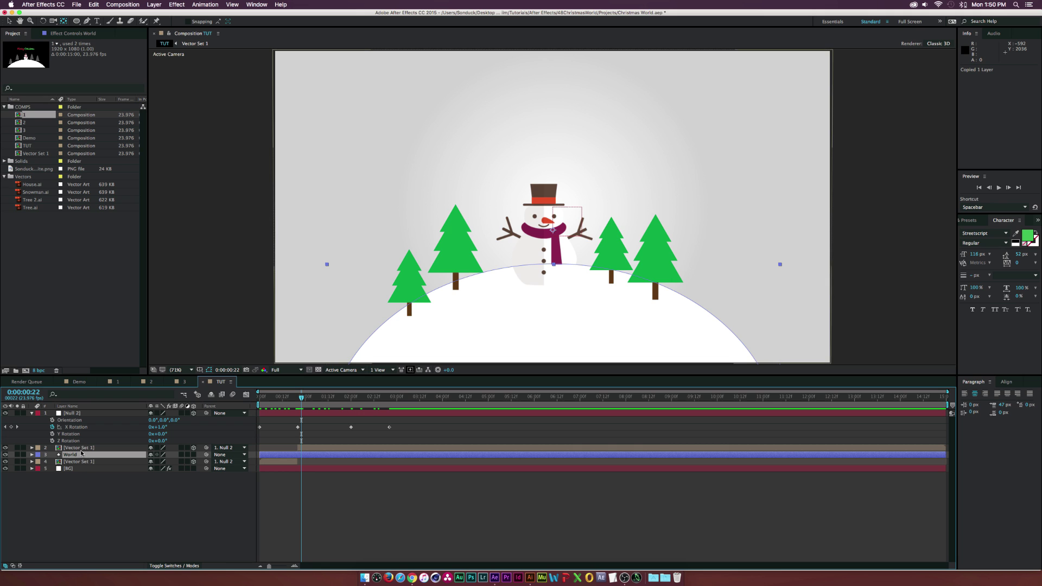
double_click(74, 448)
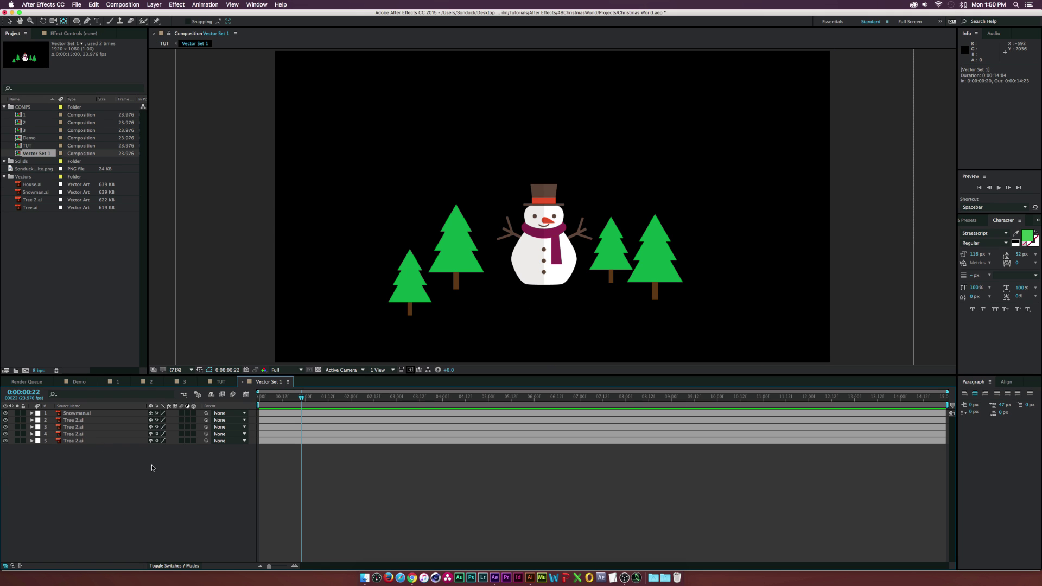
key("super+v")
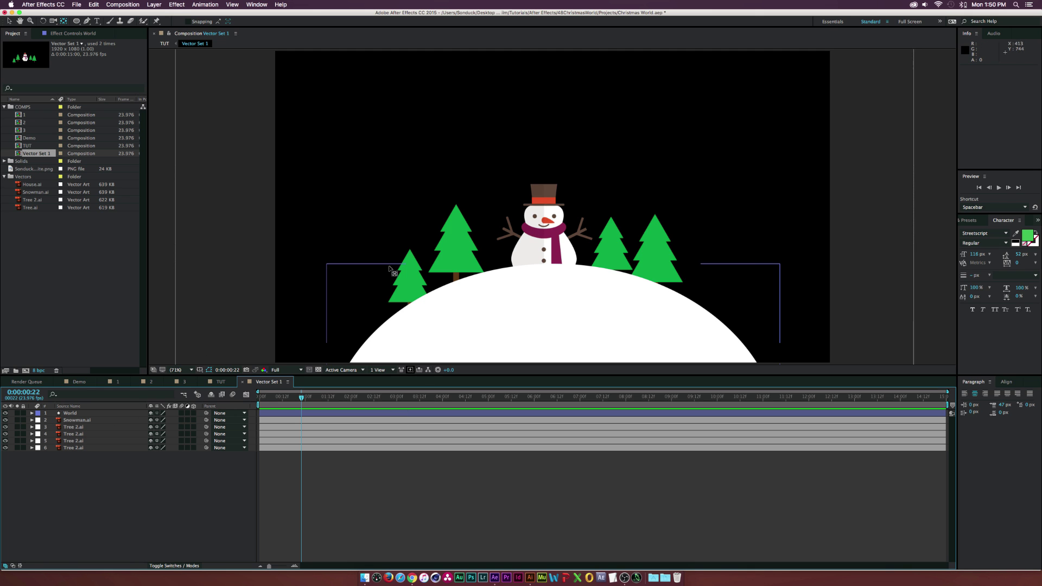
left_click(221, 382)
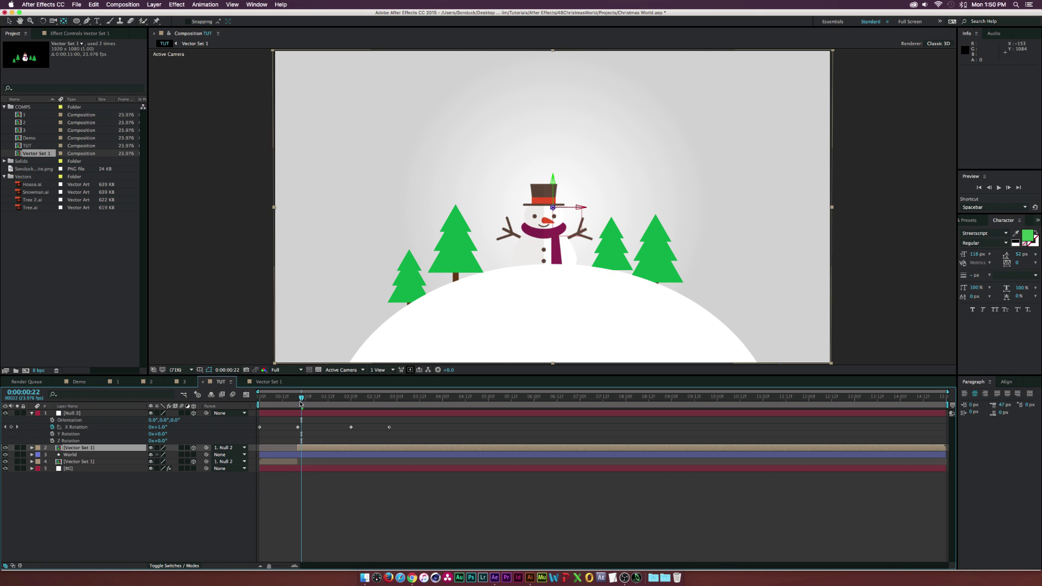
left_click_drag(301, 403, 327, 399)
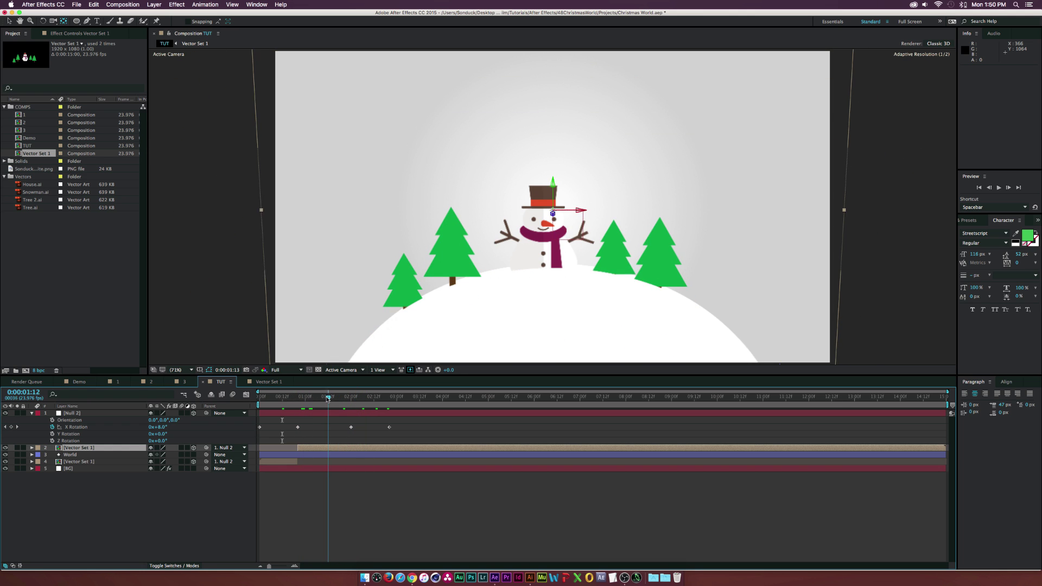
- Raise the snowman and four tree layers slightly on the hill in Vector Set 1, then fine-tune the trees' heights
double_click(95, 447)
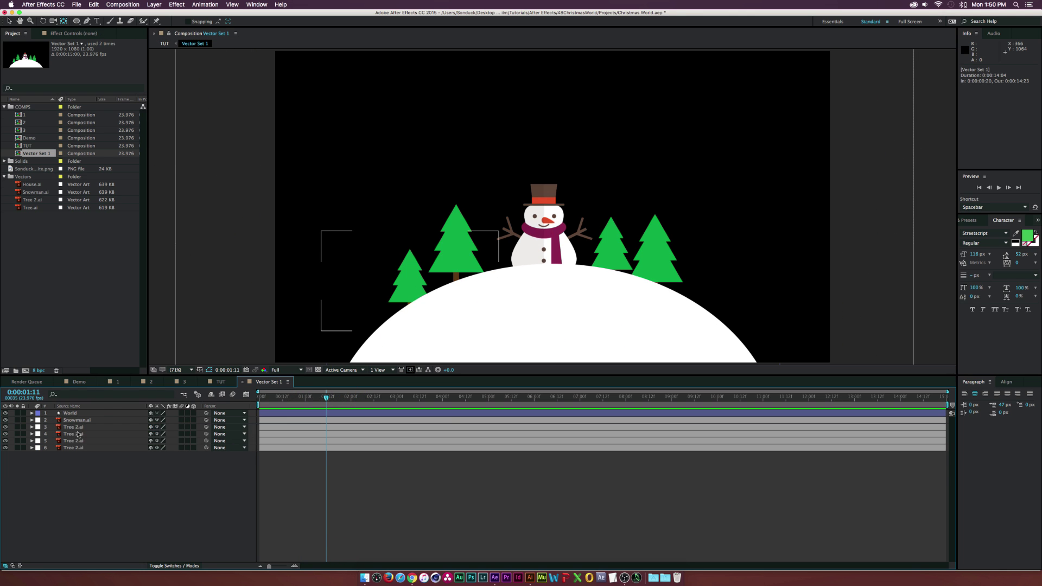
left_click(77, 419)
left_click(74, 447, "shift")
key("p")
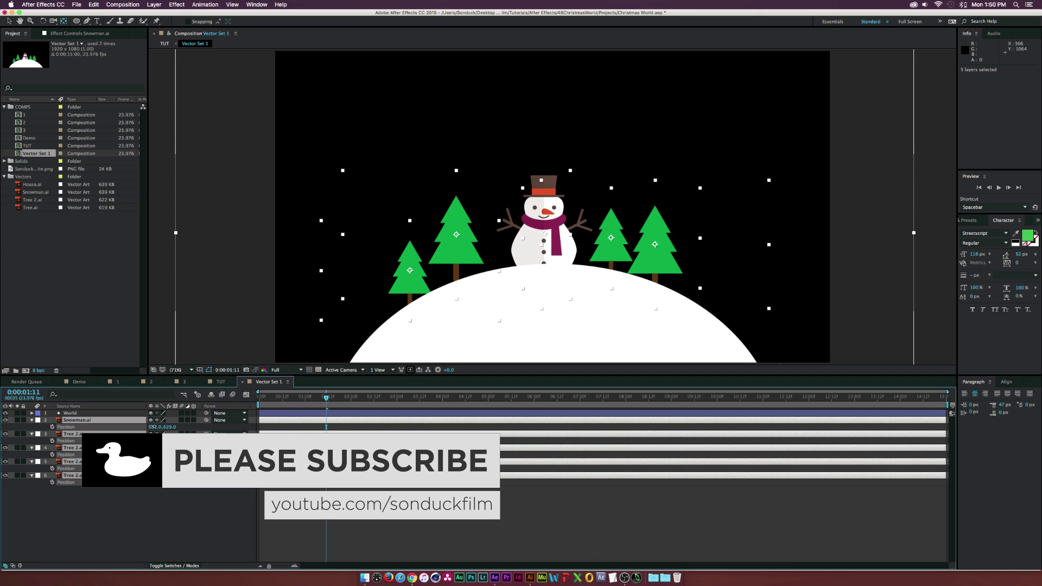
left_click(456, 243)
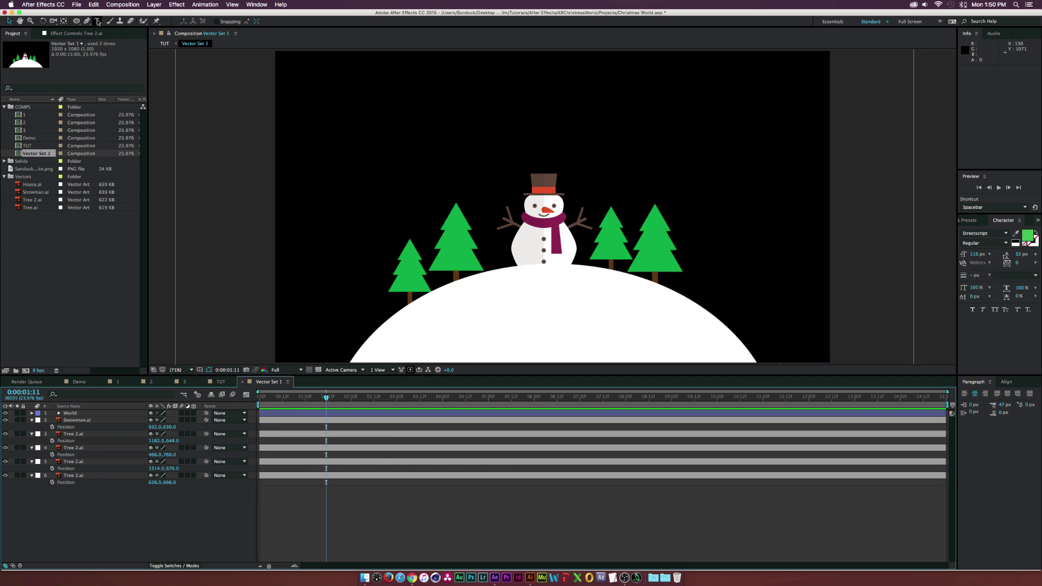
- Add the text "Merry Christmas" above the snowman in Vector Set 1
left_click(96, 21)
left_click(534, 137)
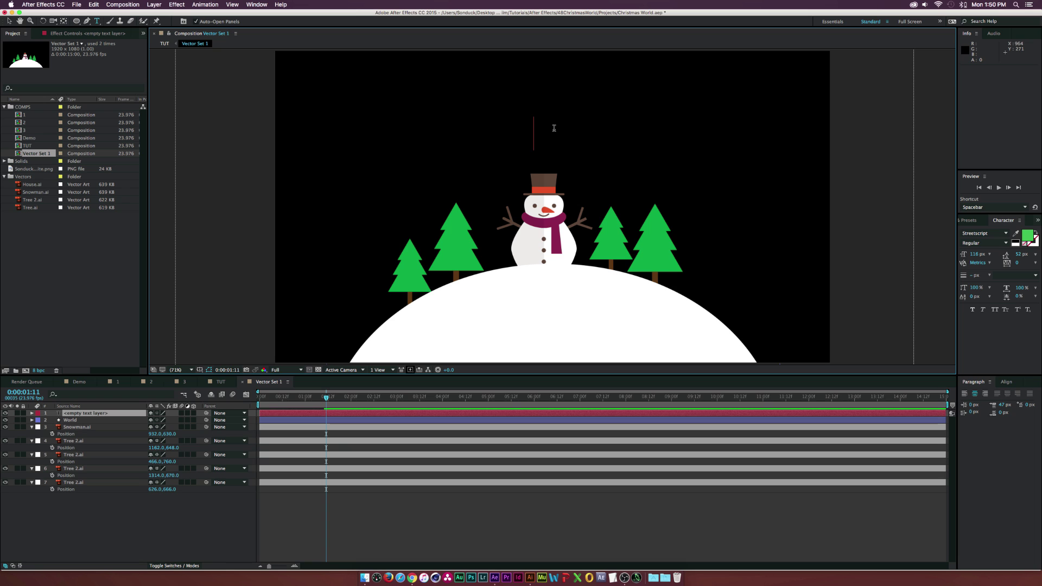
type("Merry C")
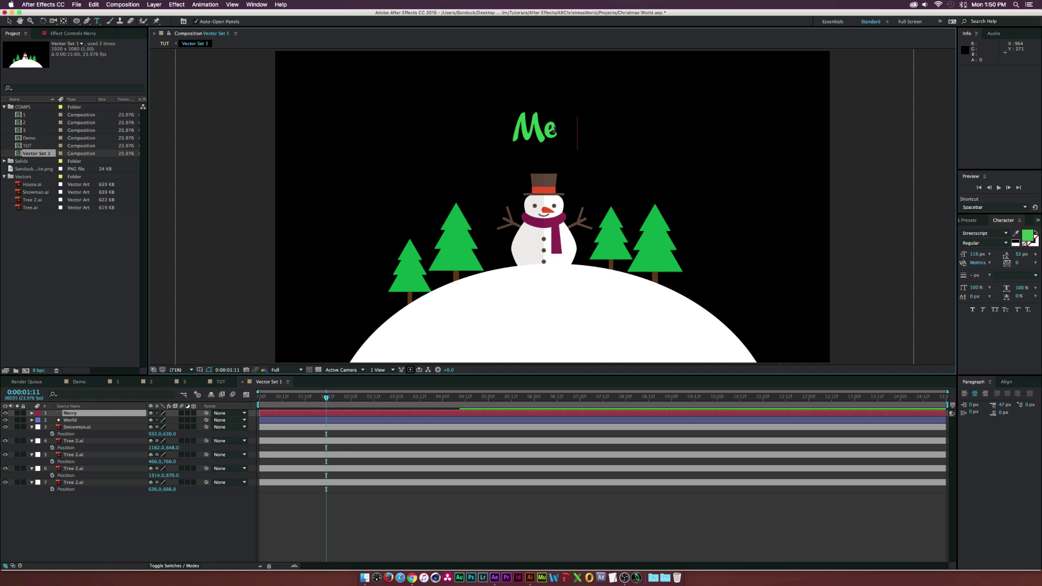
type("Hristmas")
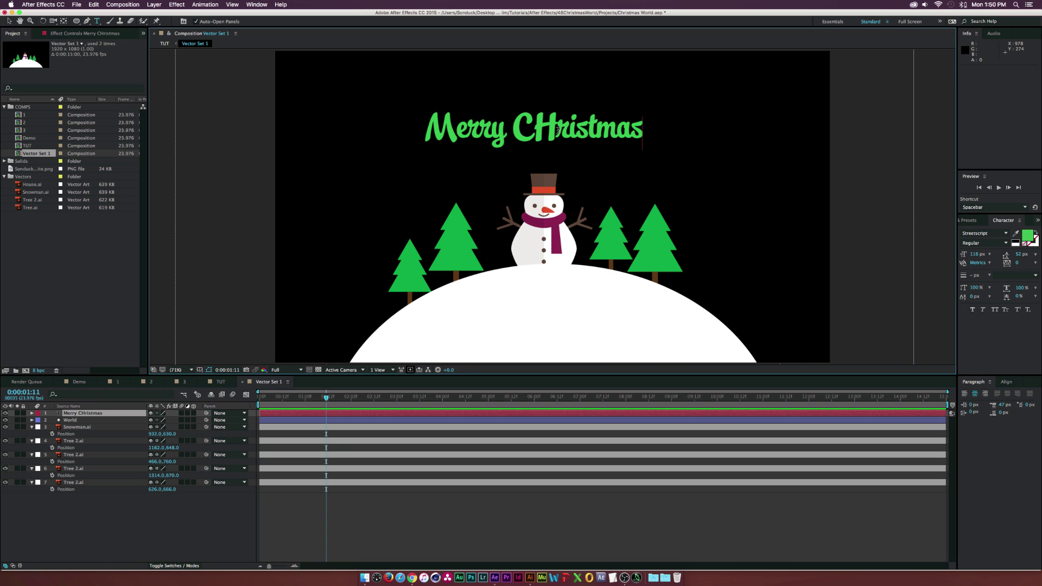
left_click_drag(557, 129, 539, 129)
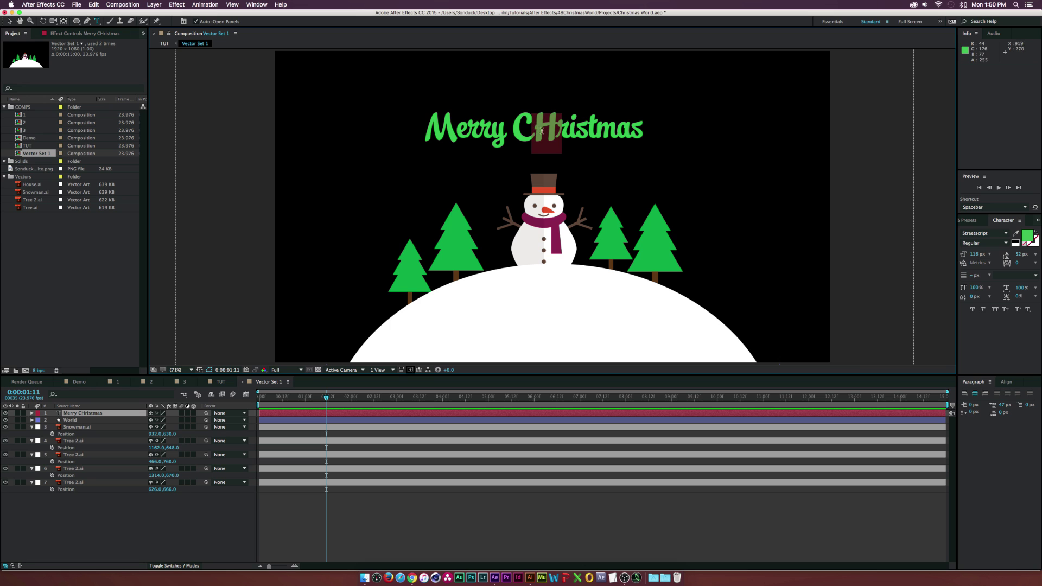
type("h")
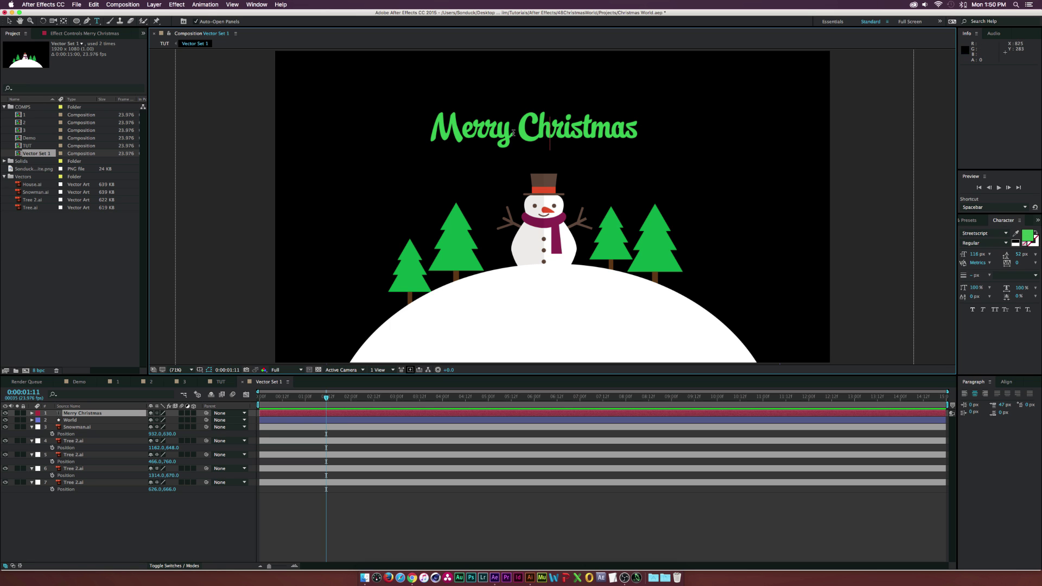
- Recolour the whole Merry Christmas text dark red (#B02C2C) and centre it horizontally in the composition
left_click_drag(522, 129, 693, 137)
key("super+a")
left_click(1026, 239)
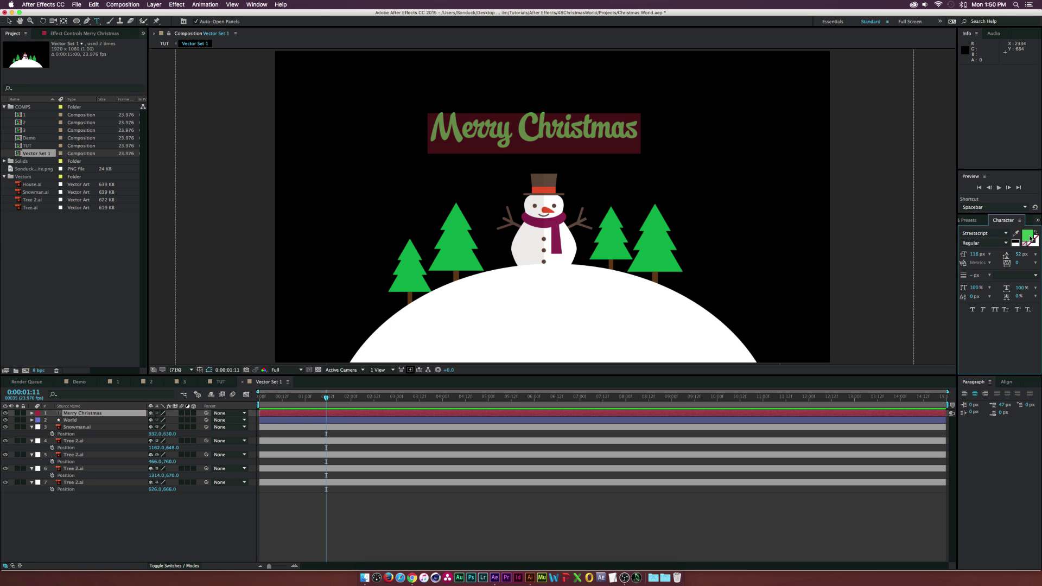
left_click_drag(117, 103, 122, 169)
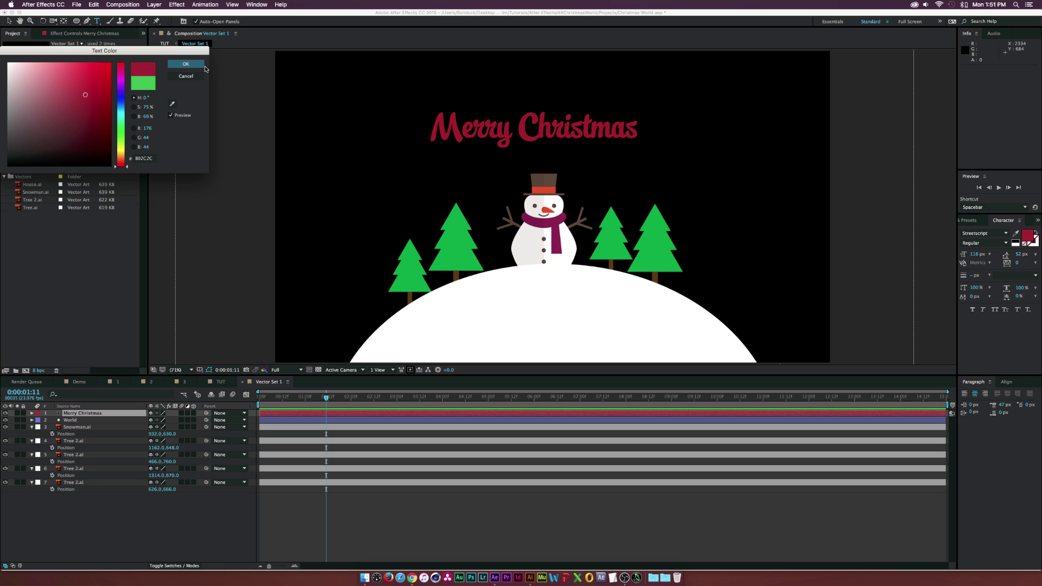
left_click(185, 63)
left_click(1007, 382)
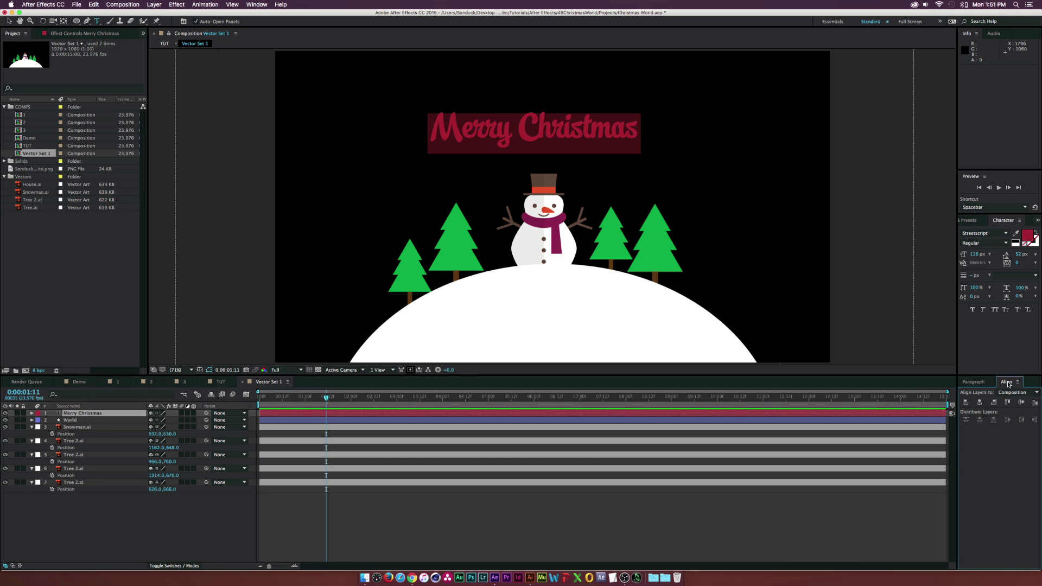
left_click(980, 403)
- In TUT, duplicate Null 2 and both Vector Set 1 layers, keeping the three copies uppermost in the layer stack
left_click(223, 382)
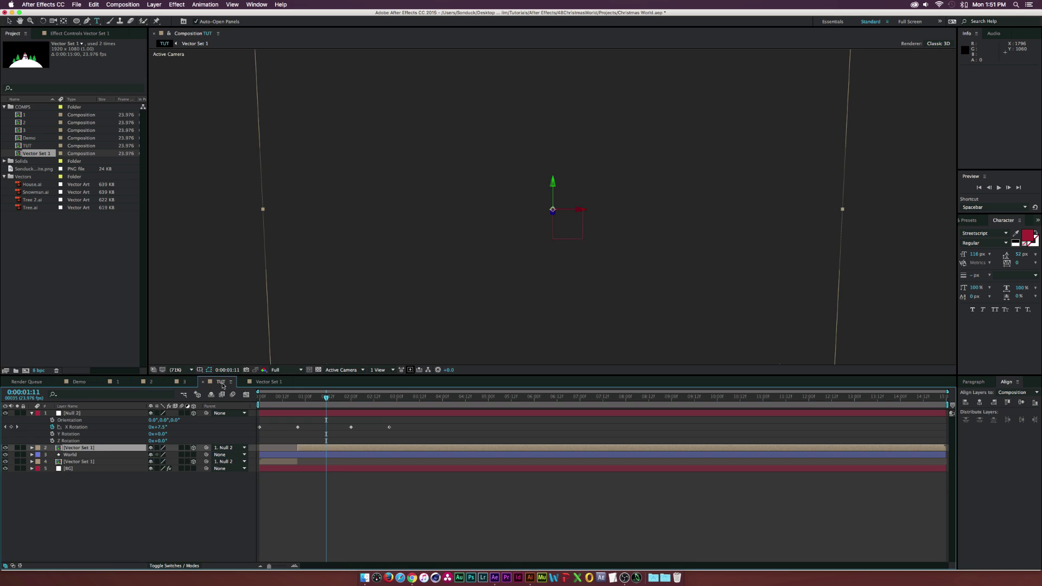
left_click(315, 400)
left_click(304, 400)
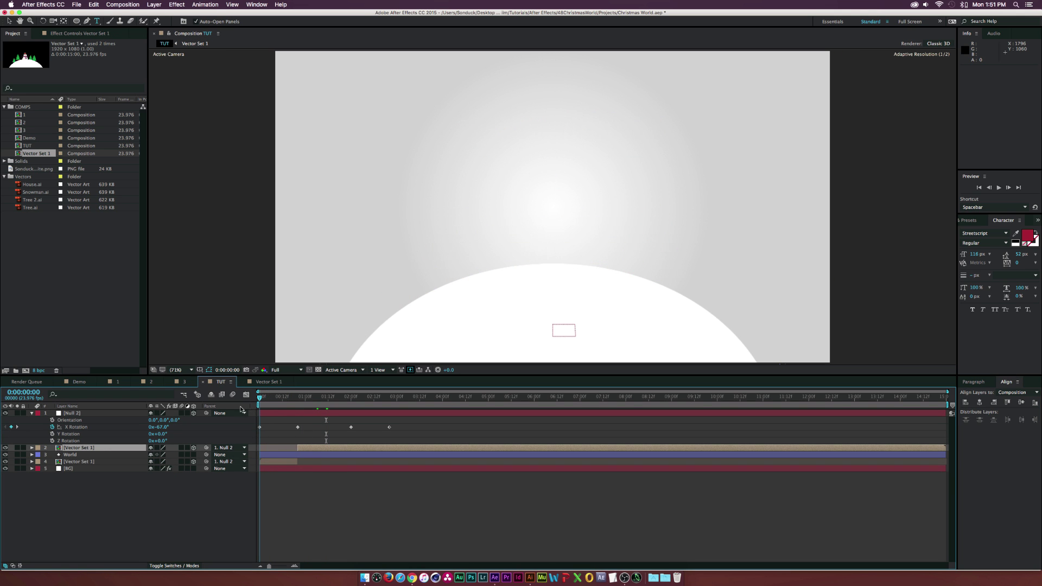
left_click_drag(311, 408, 406, 414)
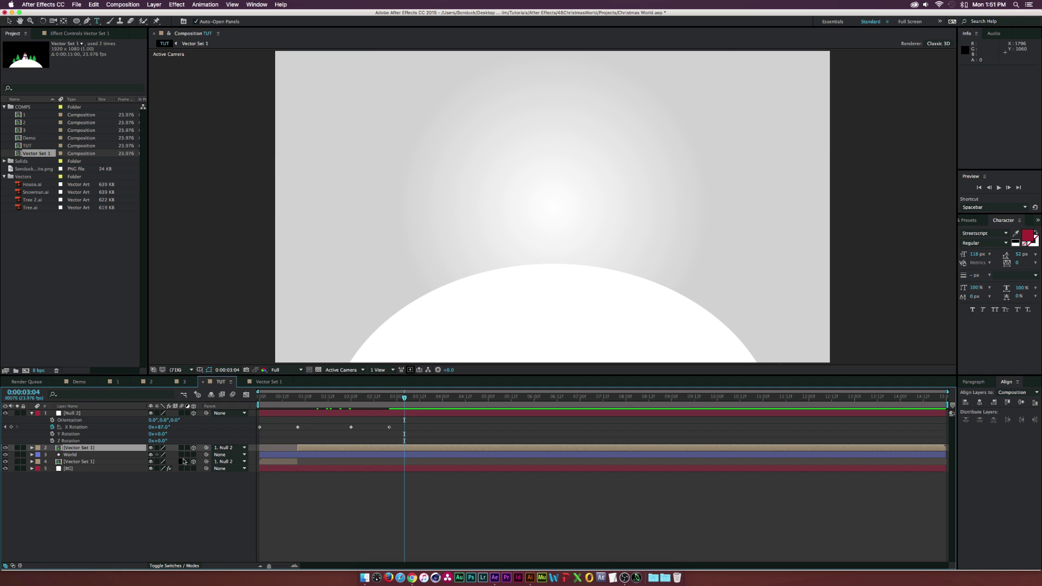
left_click(32, 413)
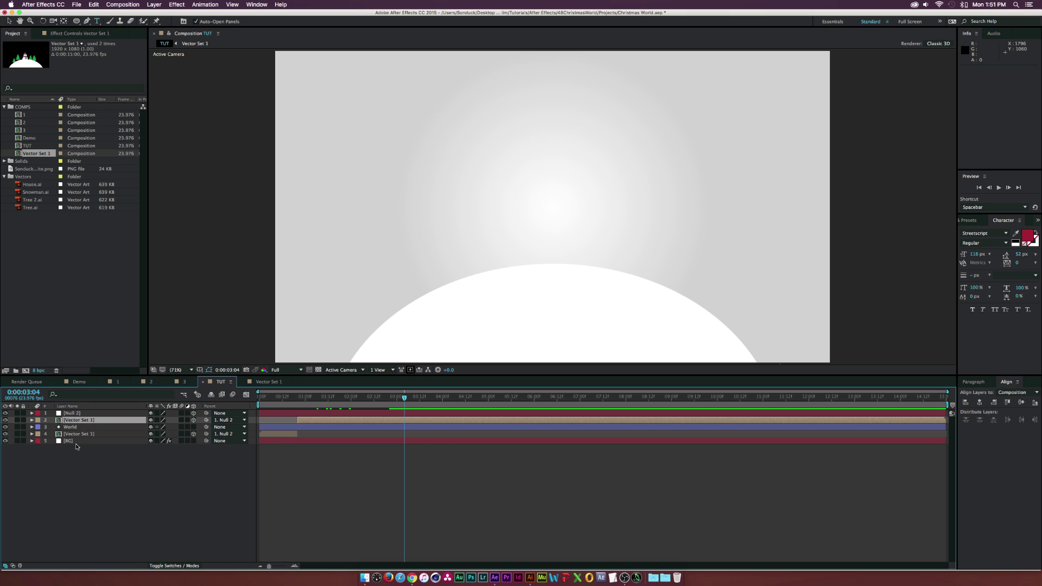
left_click(76, 413)
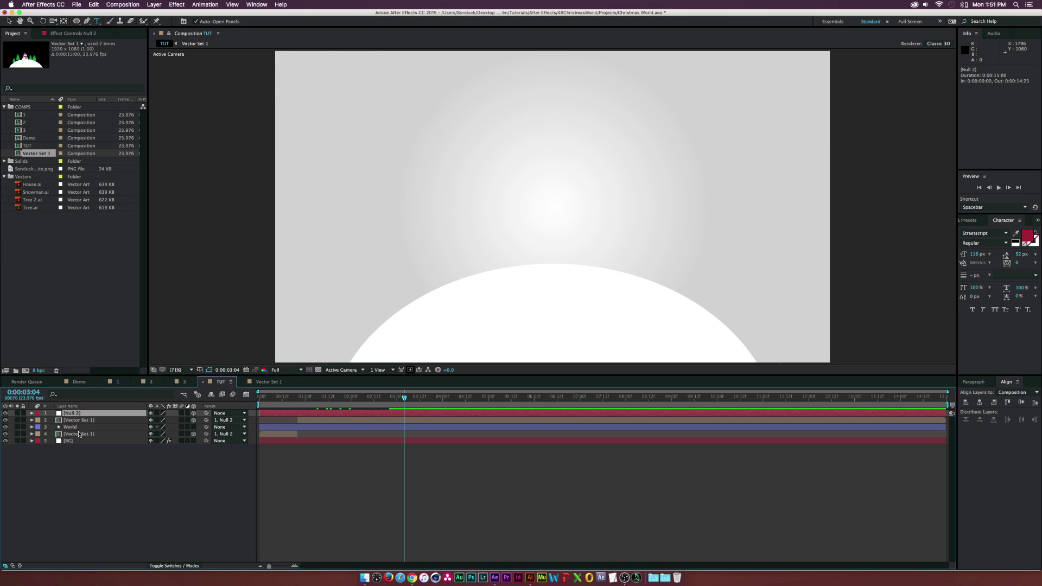
left_click(79, 420, "super")
left_click(75, 434, "super")
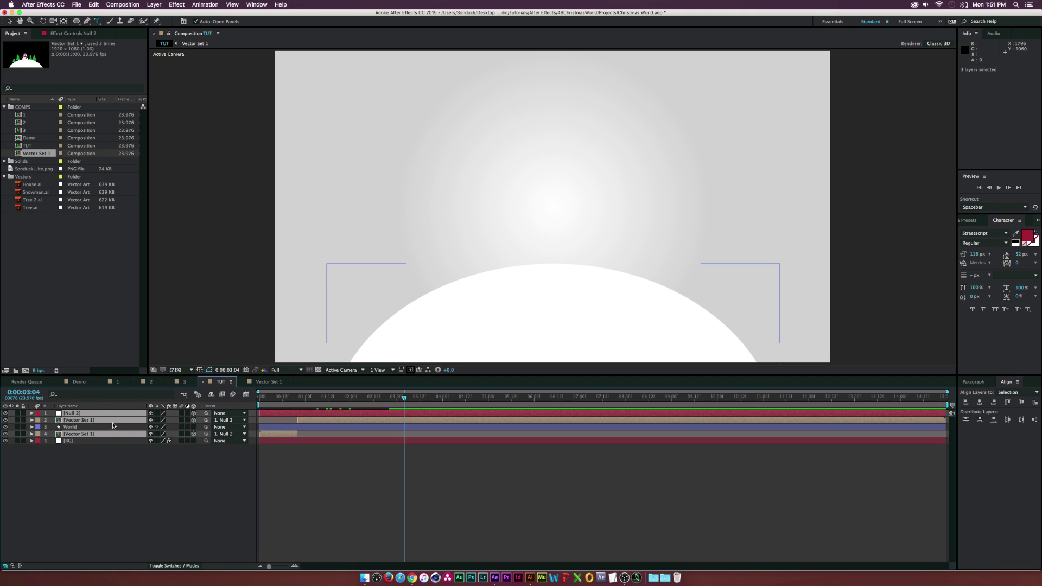
key("super+d")
left_click_drag(113, 425, 84, 421)
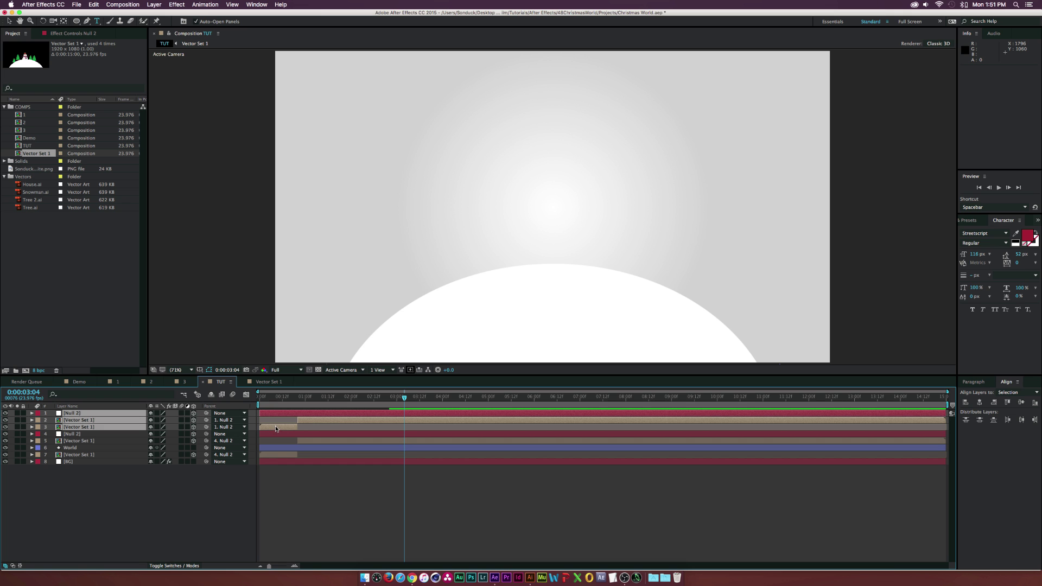
- Shift the three duplicated layers to start at 0:00:02:06 and place the short Vector Set 1 copy directly below World
left_click_drag(275, 426, 375, 428)
left_click(94, 494)
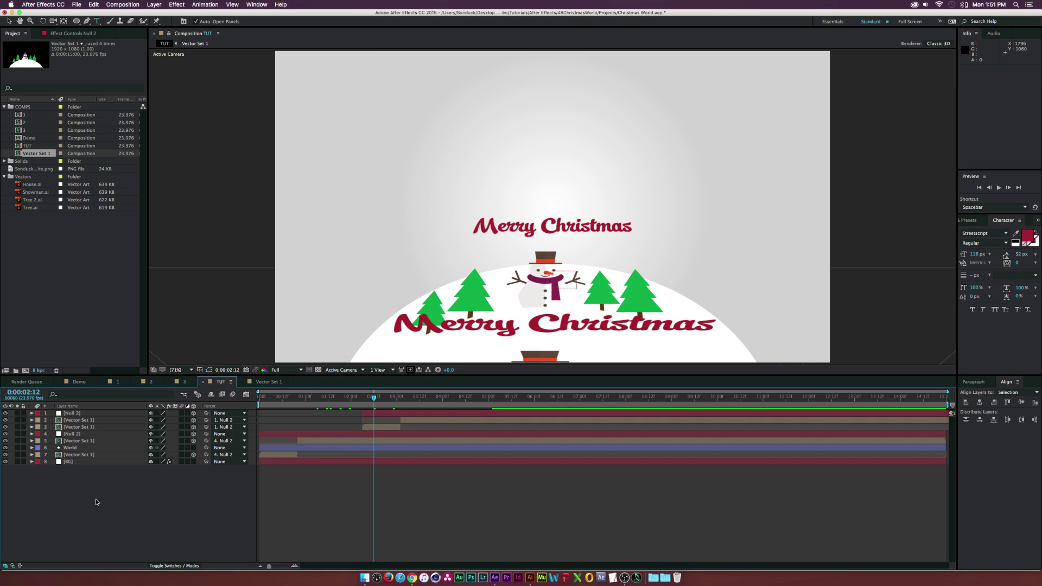
left_click_drag(72, 430, 80, 449)
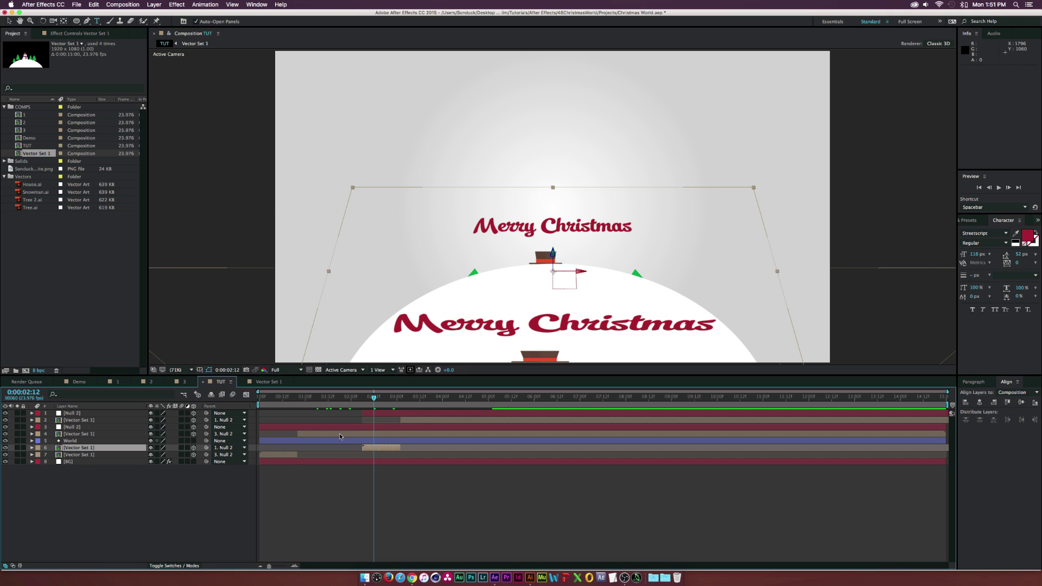
left_click(76, 420)
left_click(154, 514)
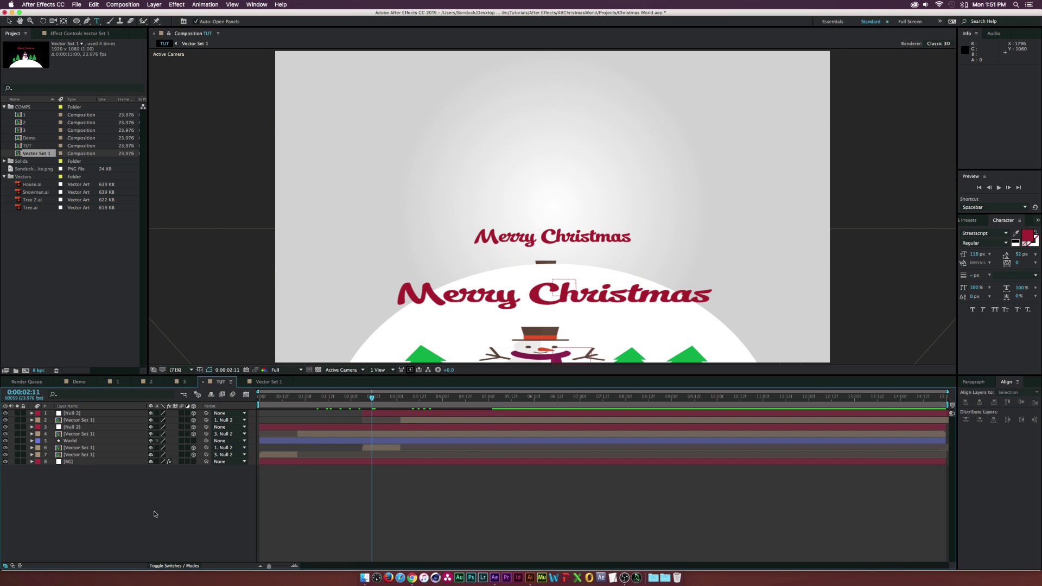
left_click(413, 398)
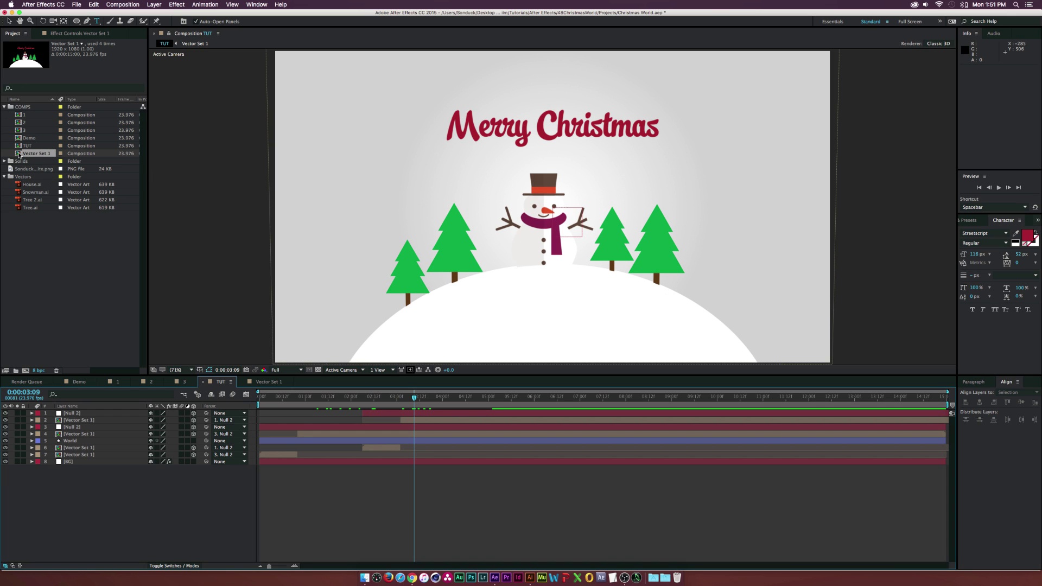
- Duplicate the Vector Set 1 composition and replace the source of the two later-starting Vector Set 1 layers in TUT with the copy
left_click(17, 154)
key("super+d")
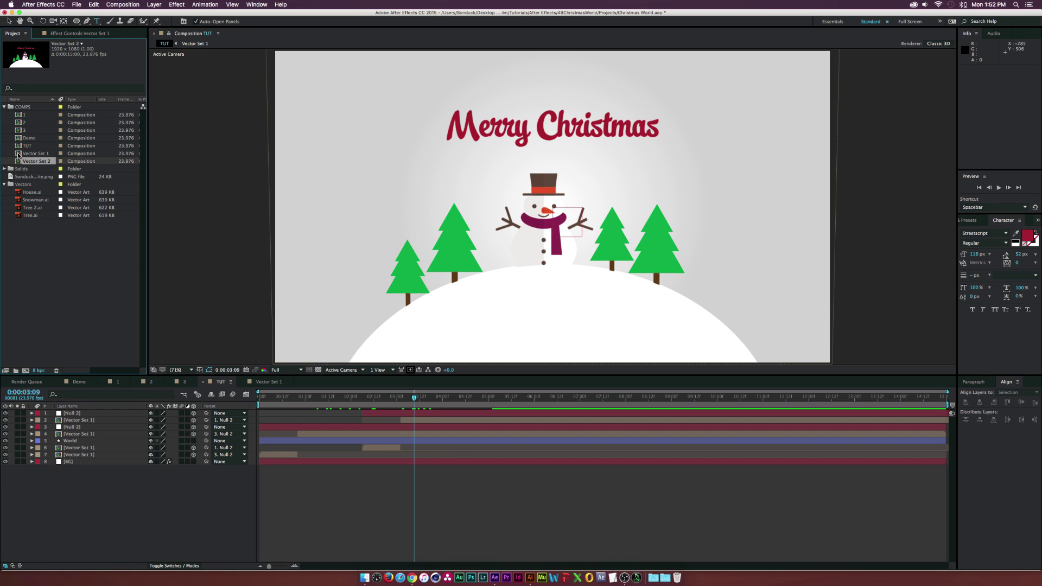
left_click(85, 421)
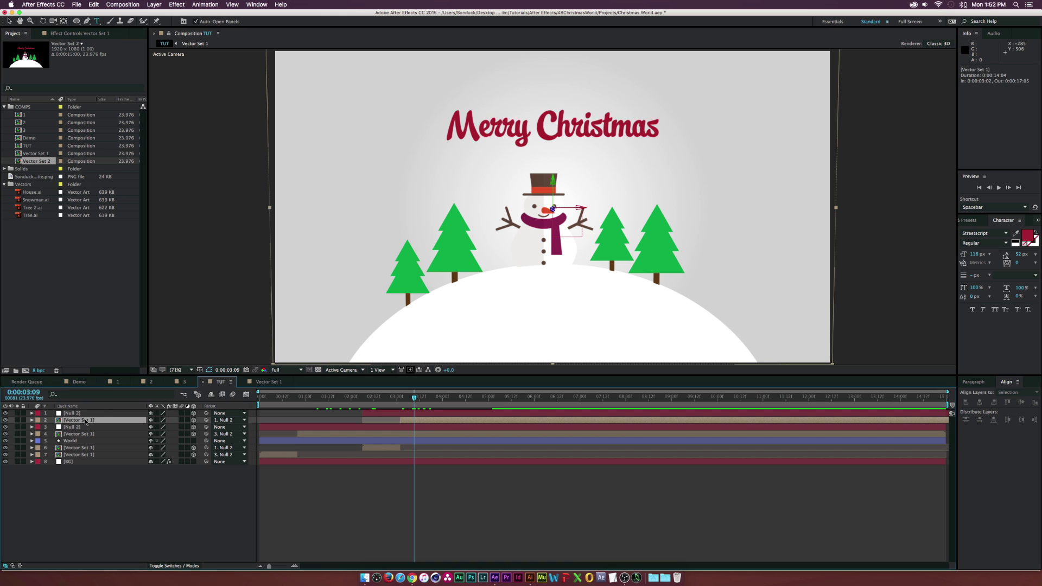
left_click(84, 435, "super")
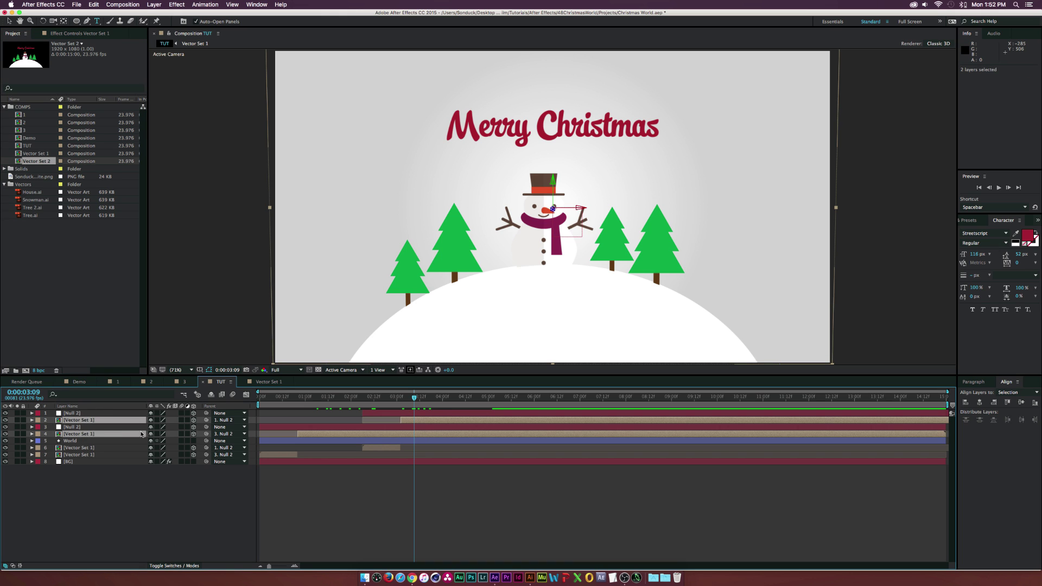
left_click(99, 434, "super")
left_click(83, 448, "super")
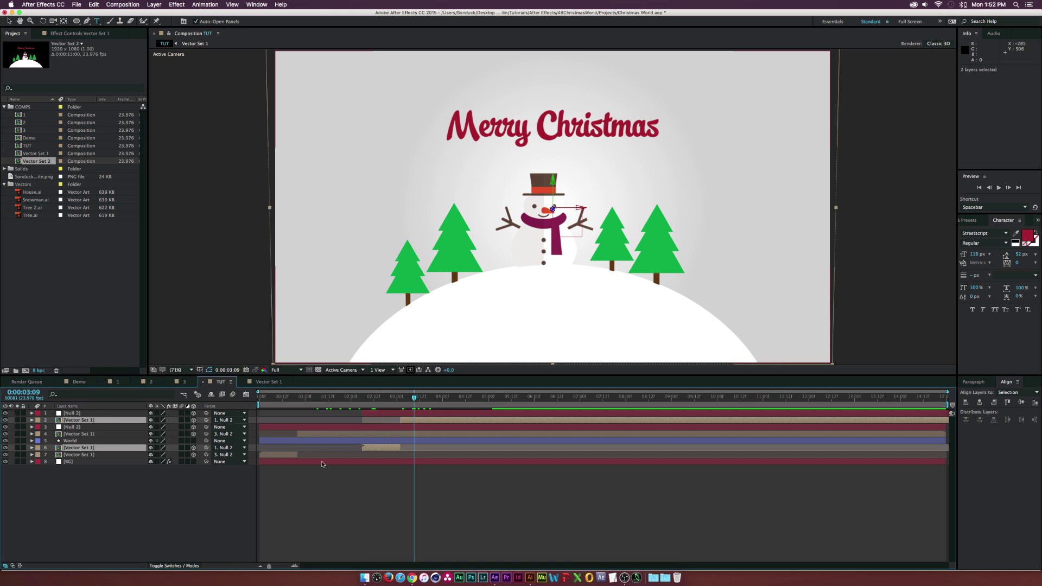
left_click(42, 161)
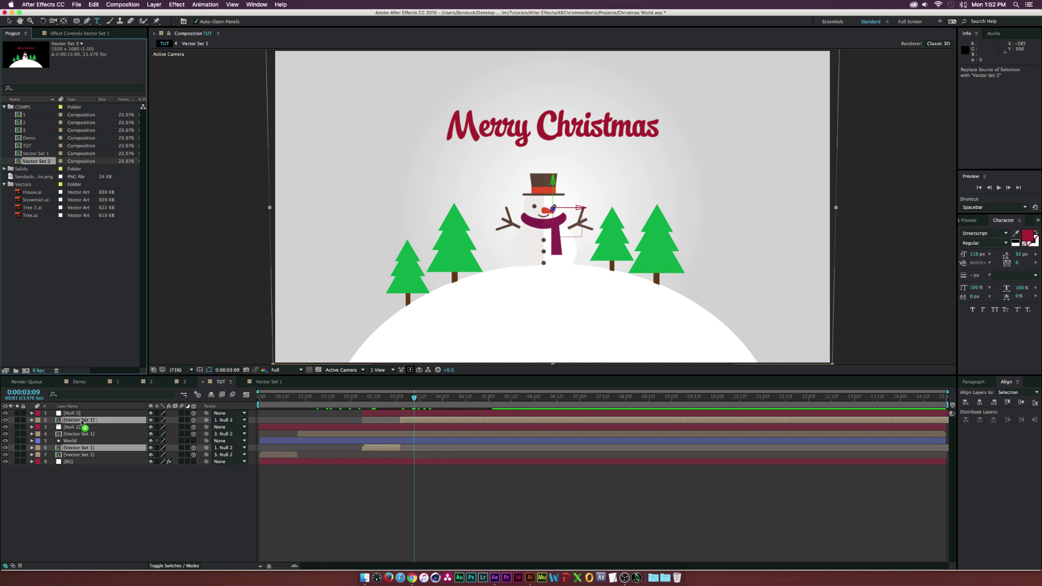
left_click_drag(85, 423, 86, 421)
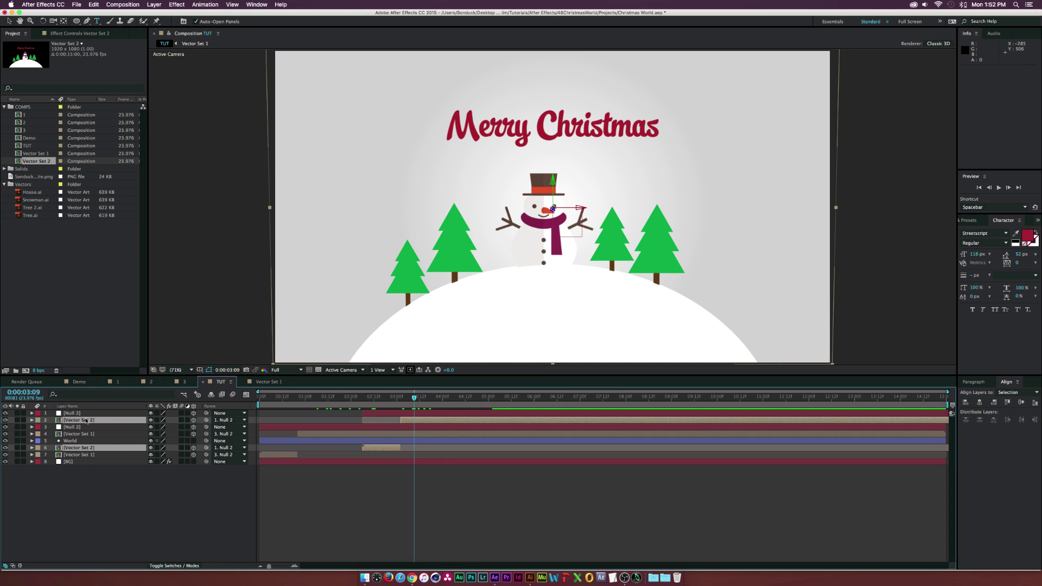
left_click(128, 488)
- Open Vector Set 2, hide its snowman layer and add House.ai directly beneath that layer
double_click(78, 448)
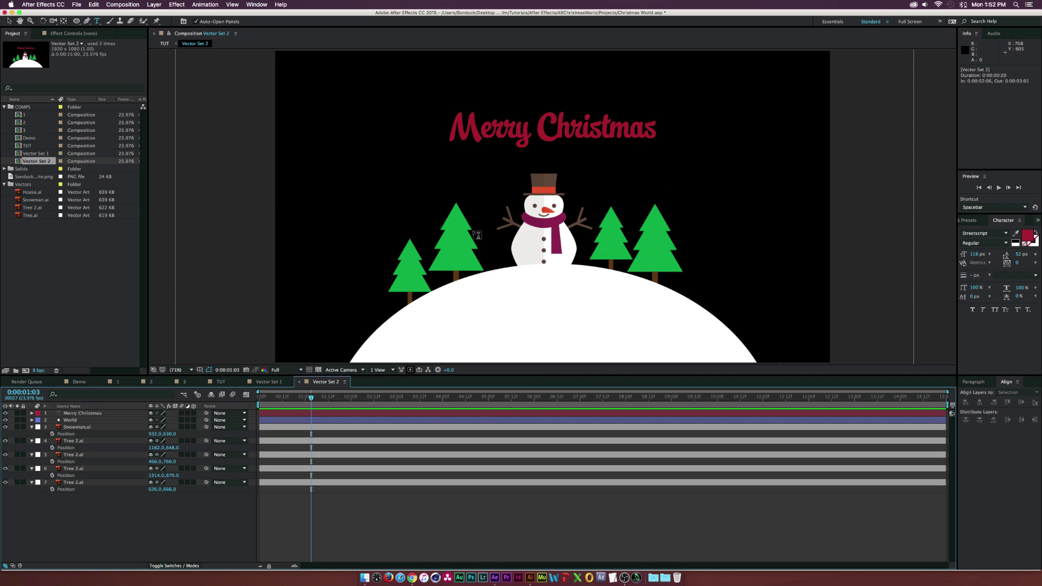
left_click(8, 22)
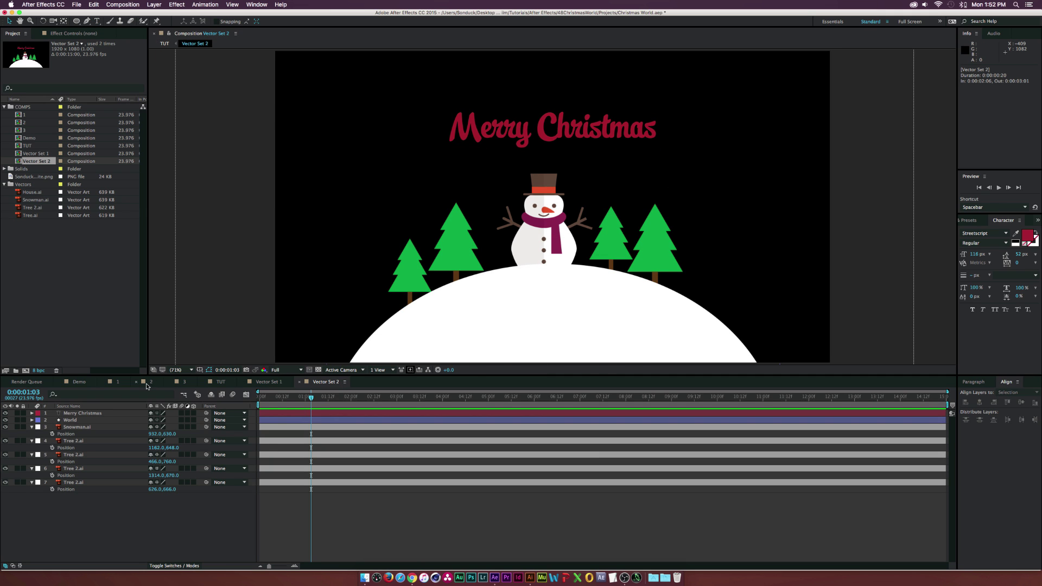
left_click(6, 427)
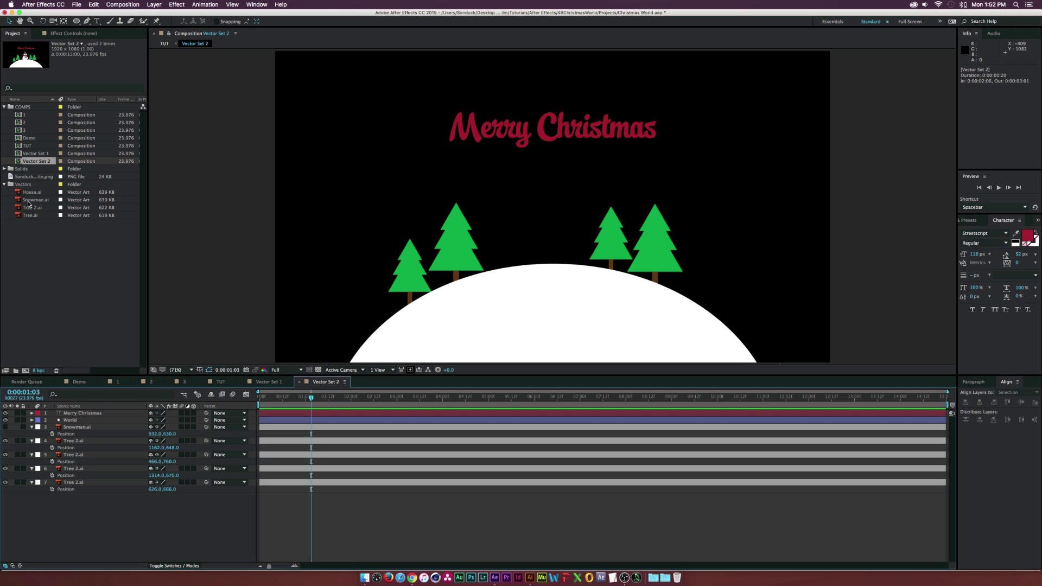
left_click_drag(31, 193, 83, 437)
- Scale the house to 60% and lower it onto the crest of the hill at about 943, 596
key("s")
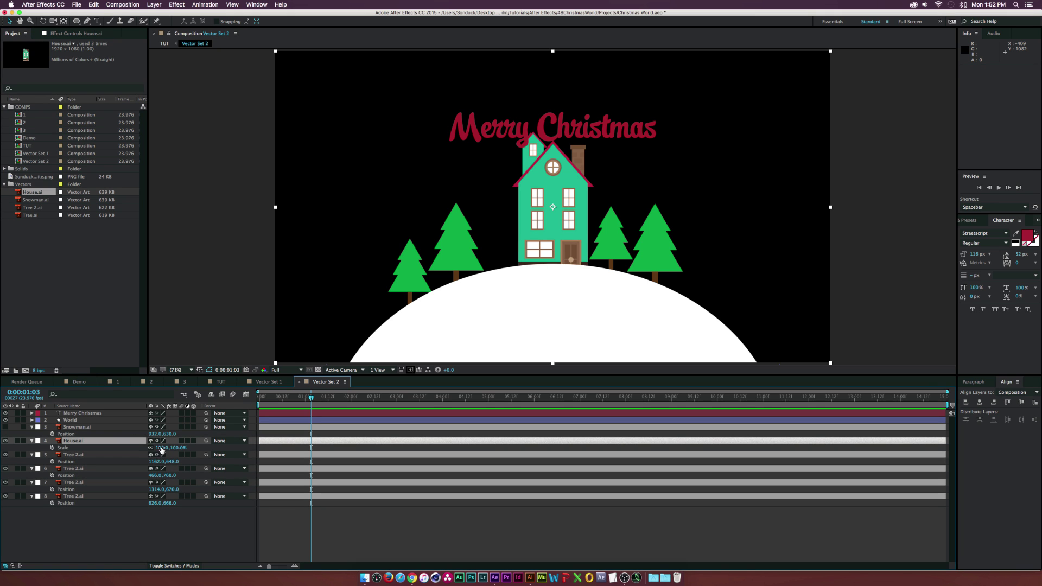
left_click_drag(158, 448, 142, 447)
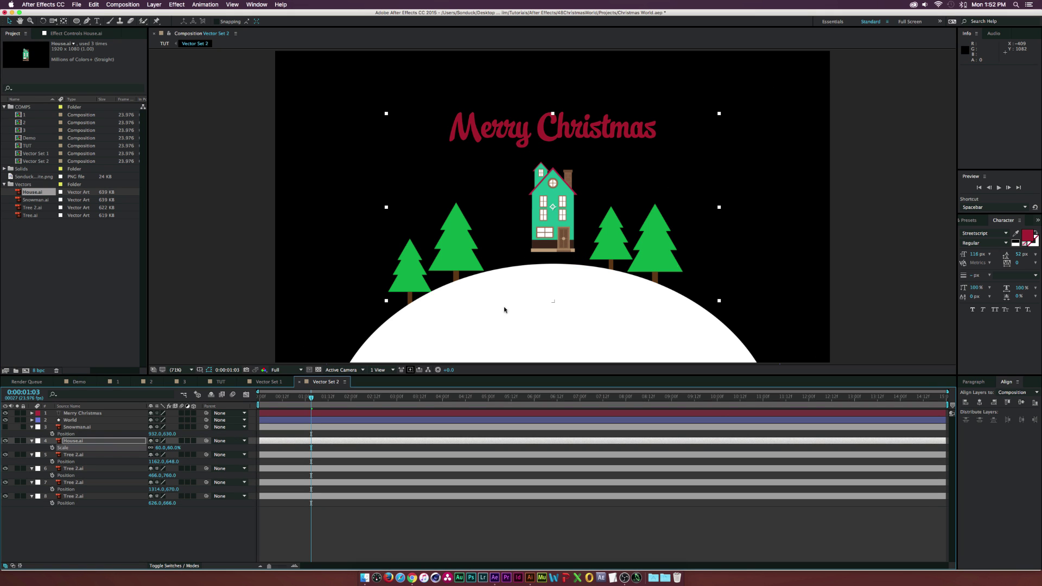
left_click_drag(540, 228, 535, 244)
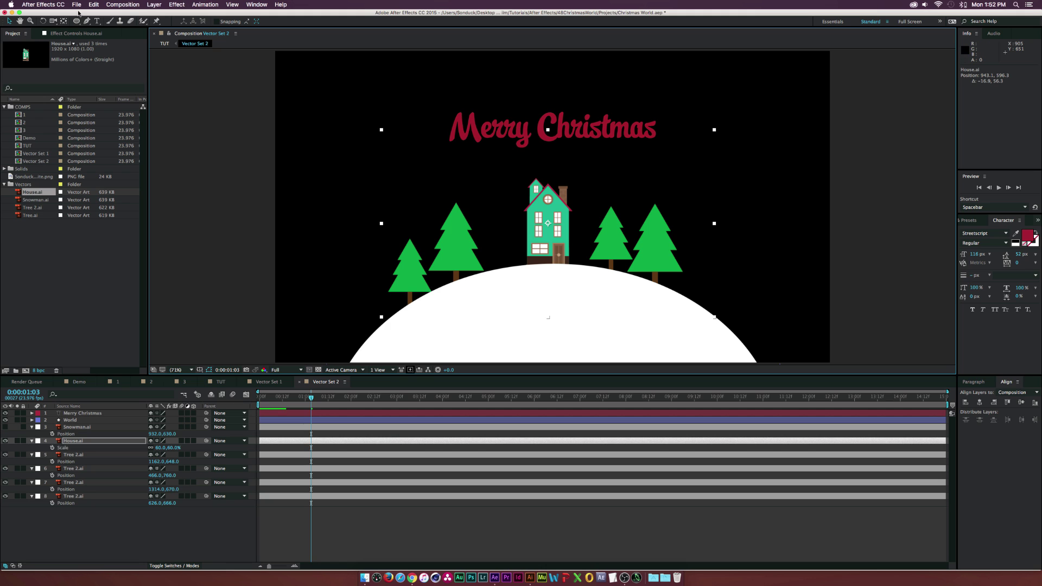
- Replace the Merry Christmas text in Vector Set 2 with "Subscribe"
left_click(97, 21)
triple_click(549, 122)
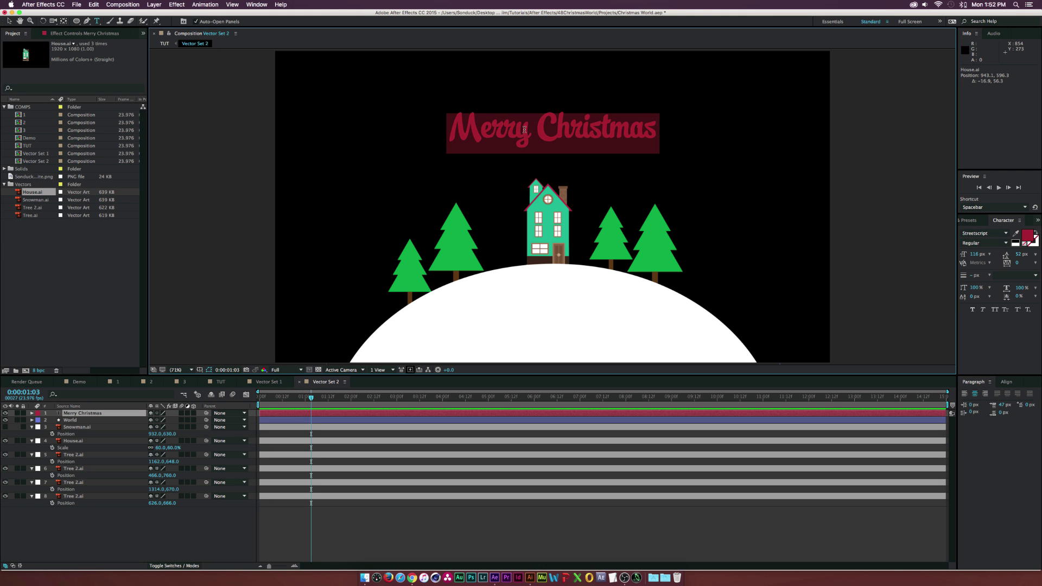
type("Subscirbe")
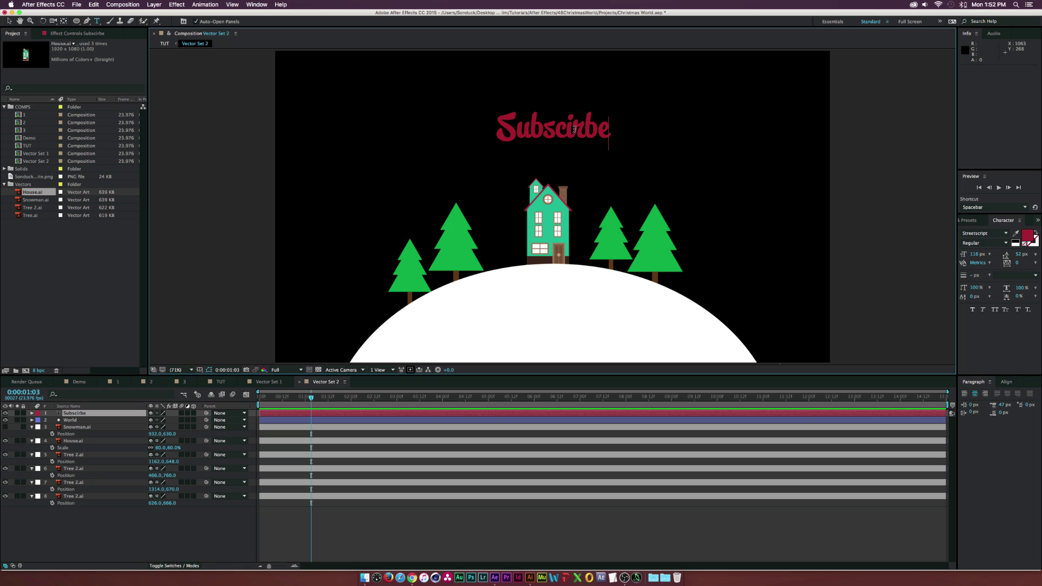
left_click_drag(589, 129, 565, 128)
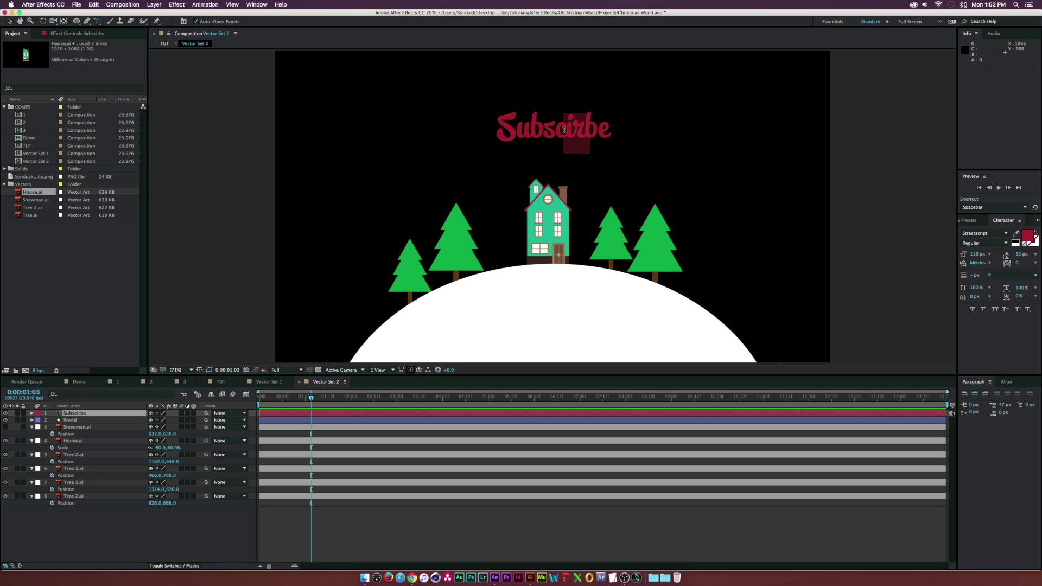
type("ri")
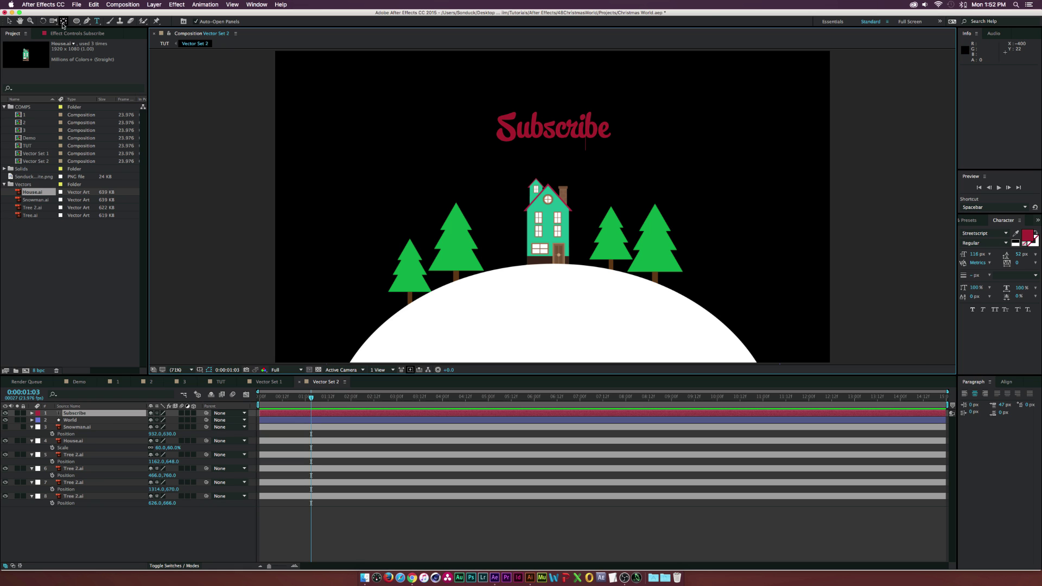
- Return to the TUT composition and scrub through the rotation of the house set with the Subscribe text
left_click(7, 22)
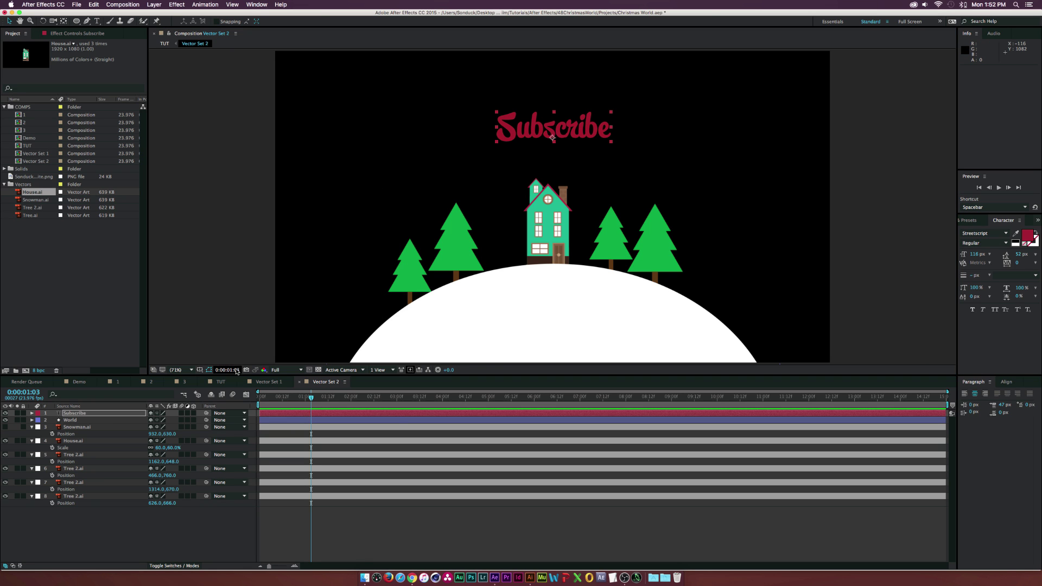
left_click(222, 382)
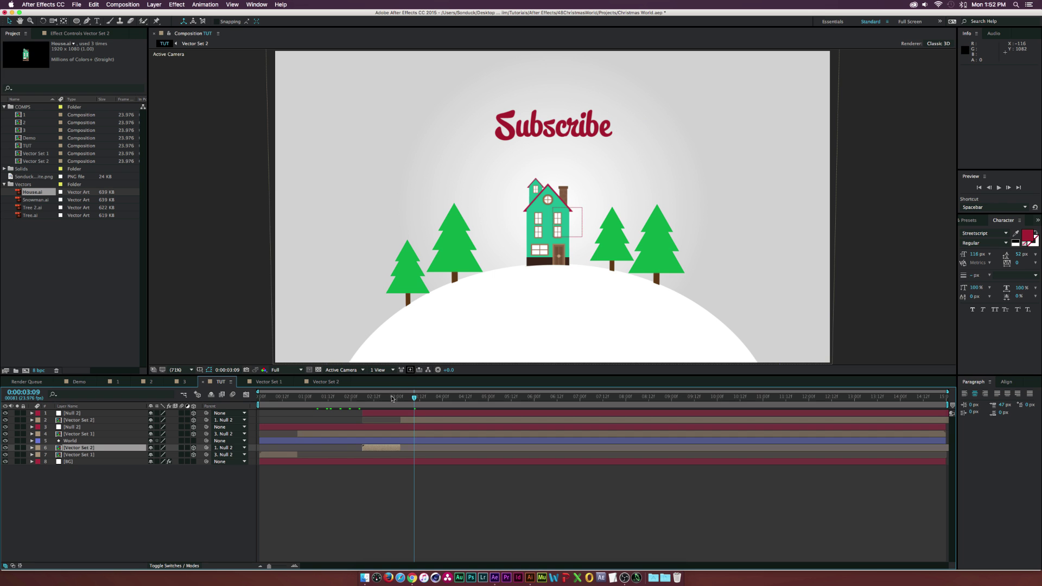
left_click_drag(392, 398, 332, 400)
left_click_drag(356, 400, 426, 411)
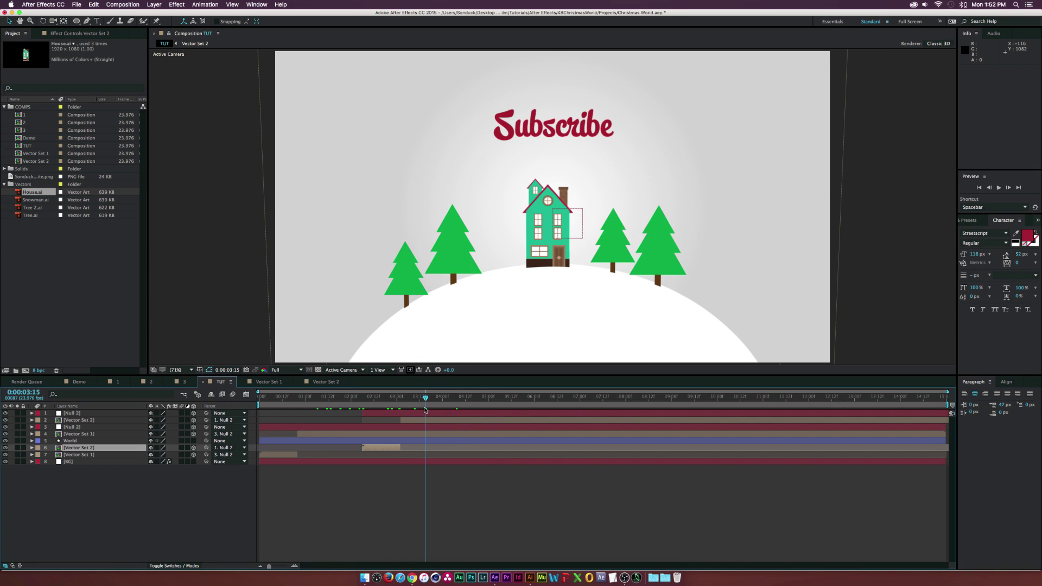
- Switch to Illustrator, recolor the green foliage in Tree 2.ai dark gray and save the file
left_click(530, 577)
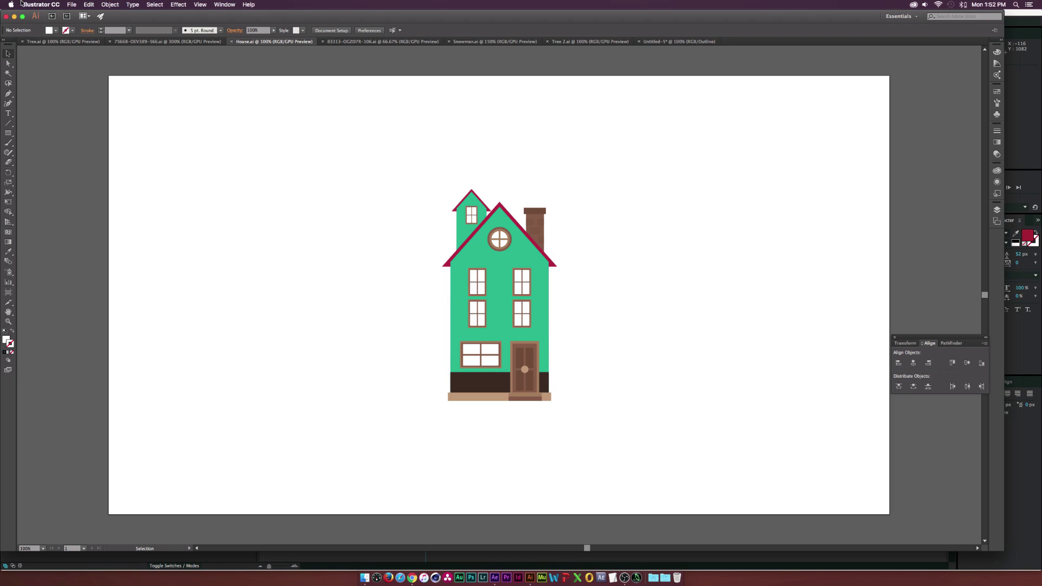
left_click(57, 41)
left_click(621, 41)
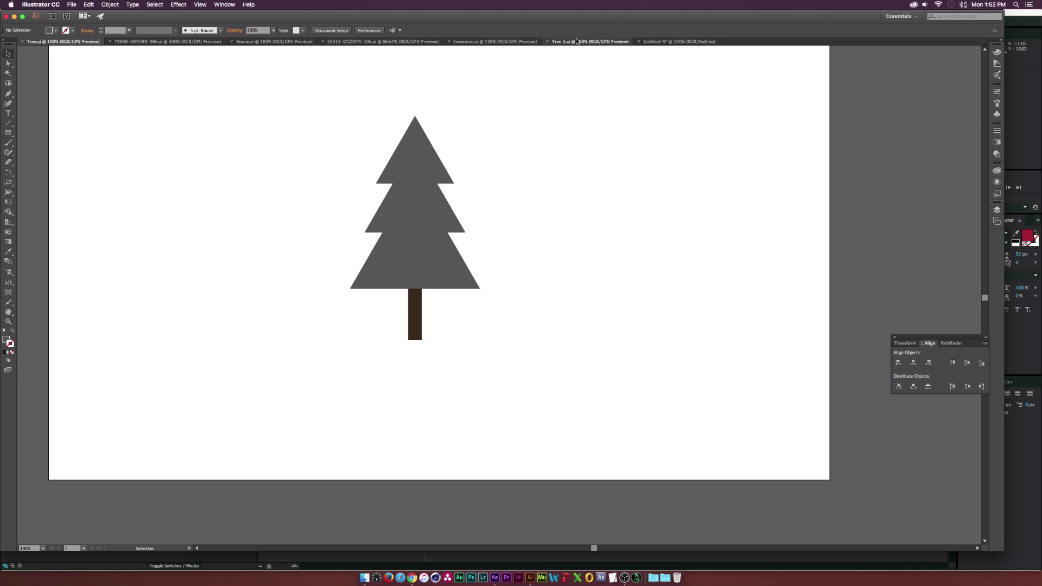
left_click_drag(579, 332, 574, 332)
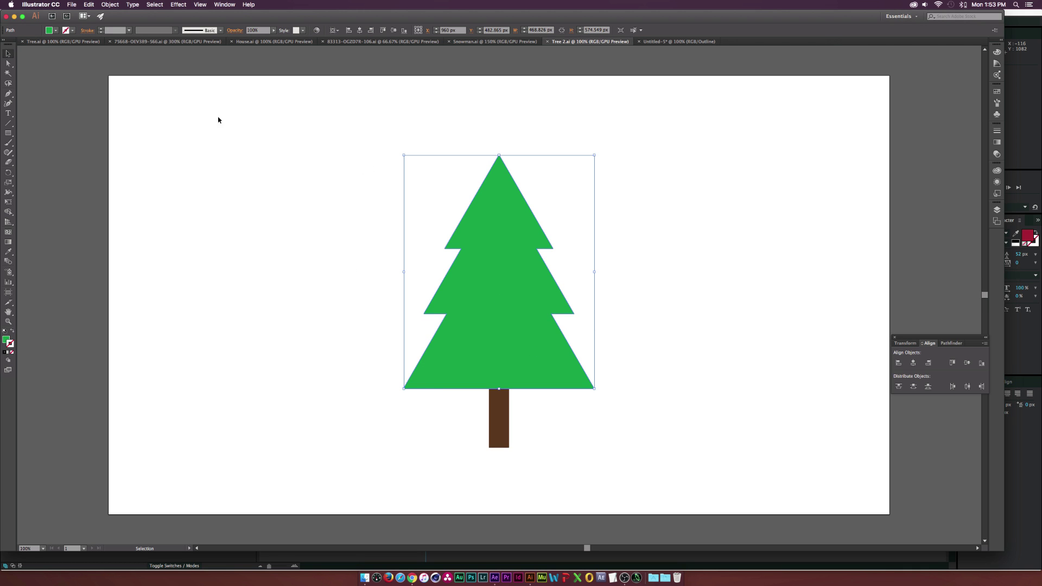
left_click(56, 31)
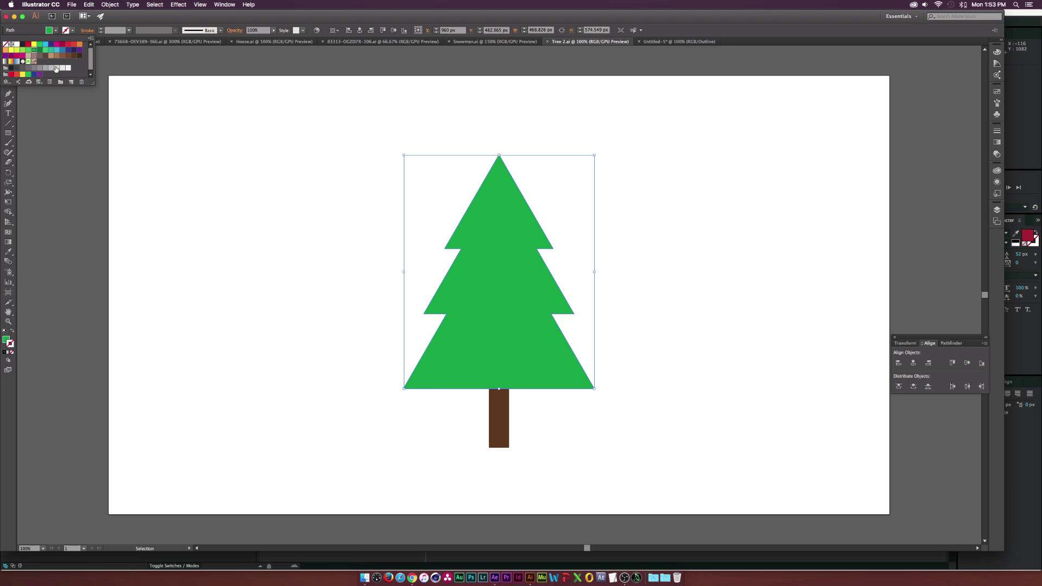
left_click(24, 69)
key("a")
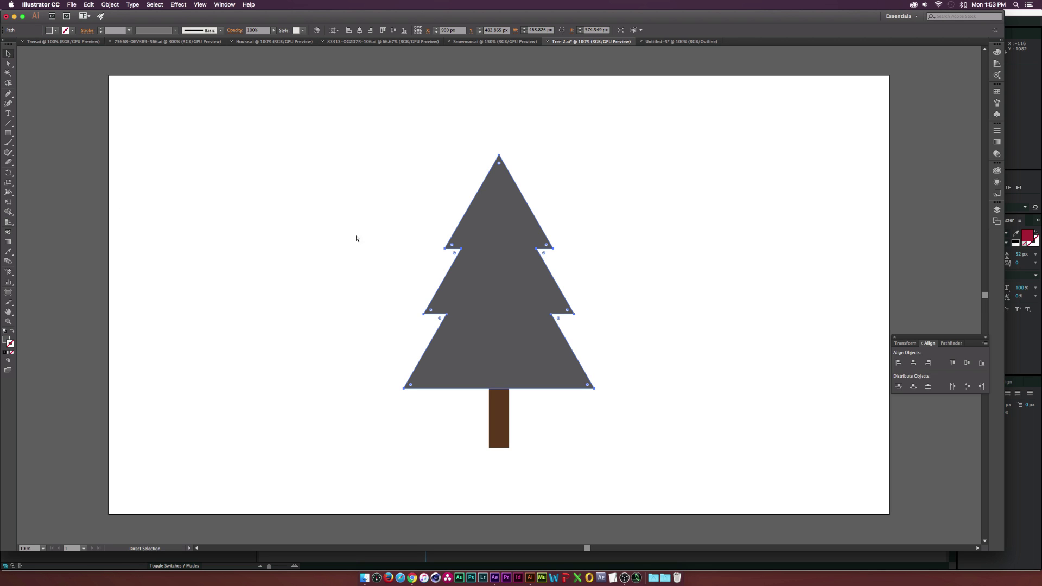
key("super+s")
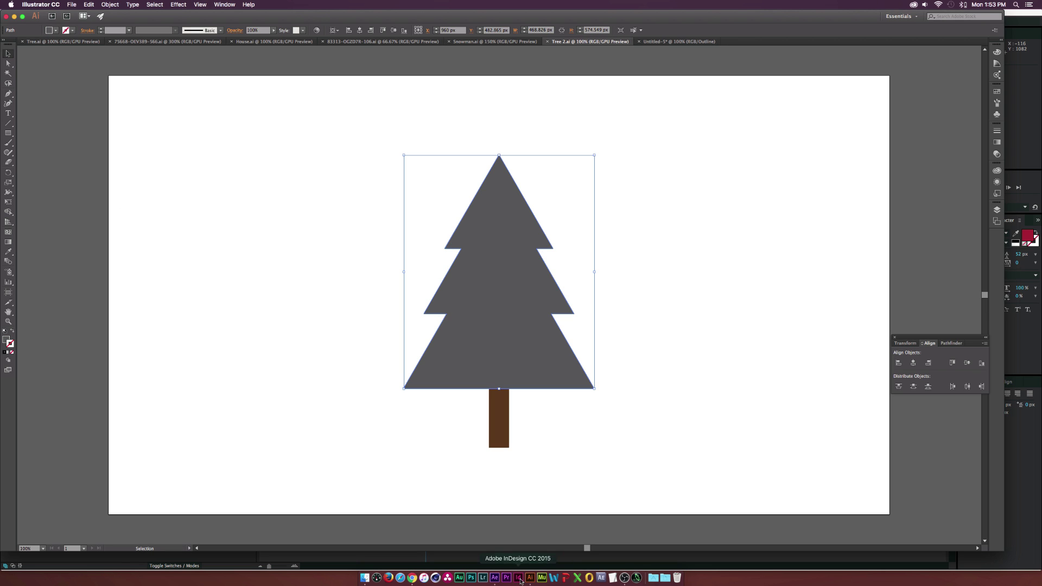
- Switch back to After Effects and preview the TUT animation with the recolored trees around the second set's entrance
left_click(495, 577)
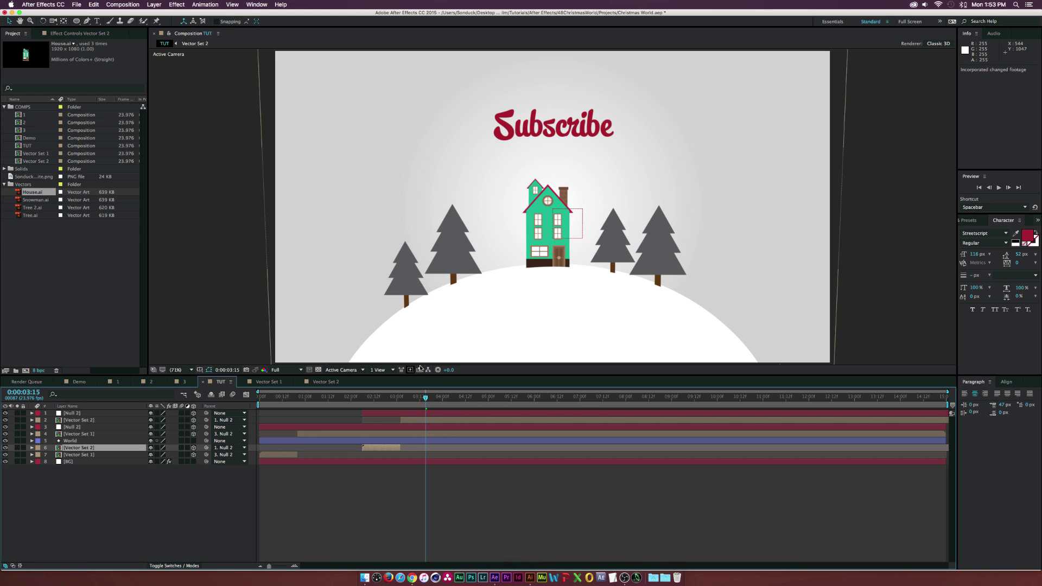
left_click_drag(426, 396, 375, 399)
key("space")
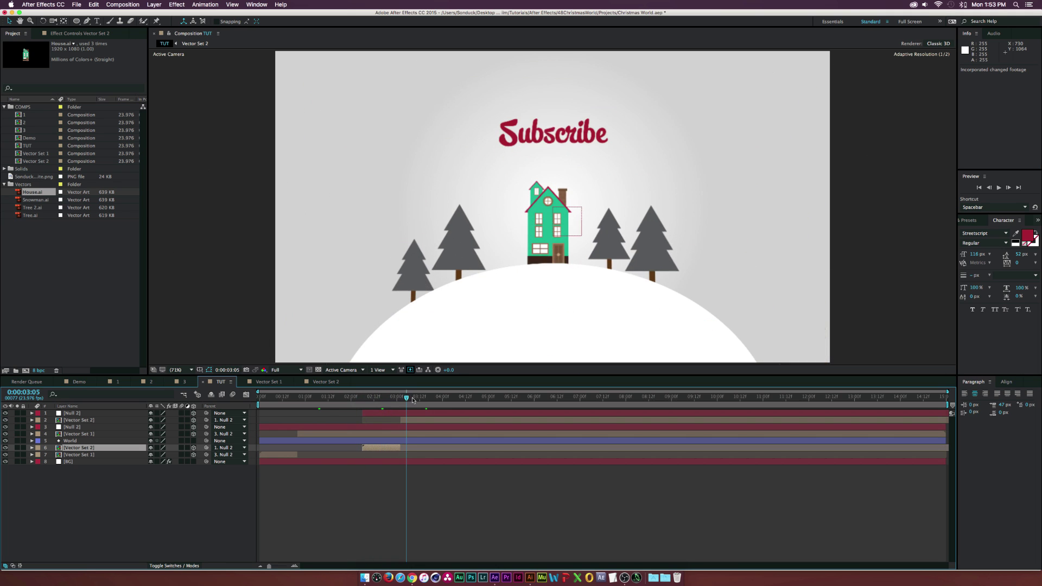
- Apply Easy Ease to all X Rotation keyframes on both null layers and check the eased motion
left_click(73, 427)
left_click(76, 414, "super")
key("u")
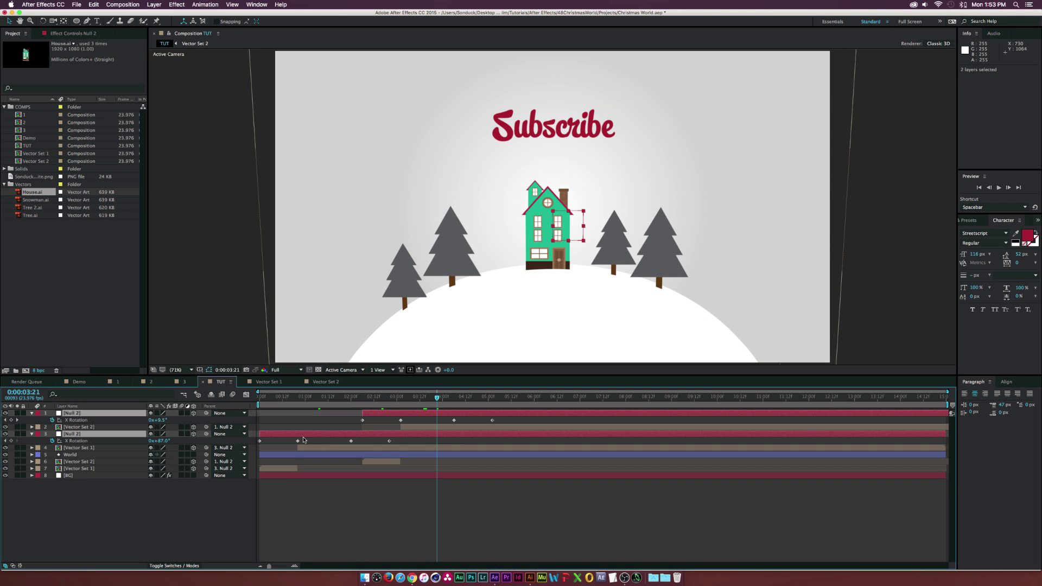
left_click_drag(515, 417, 244, 447)
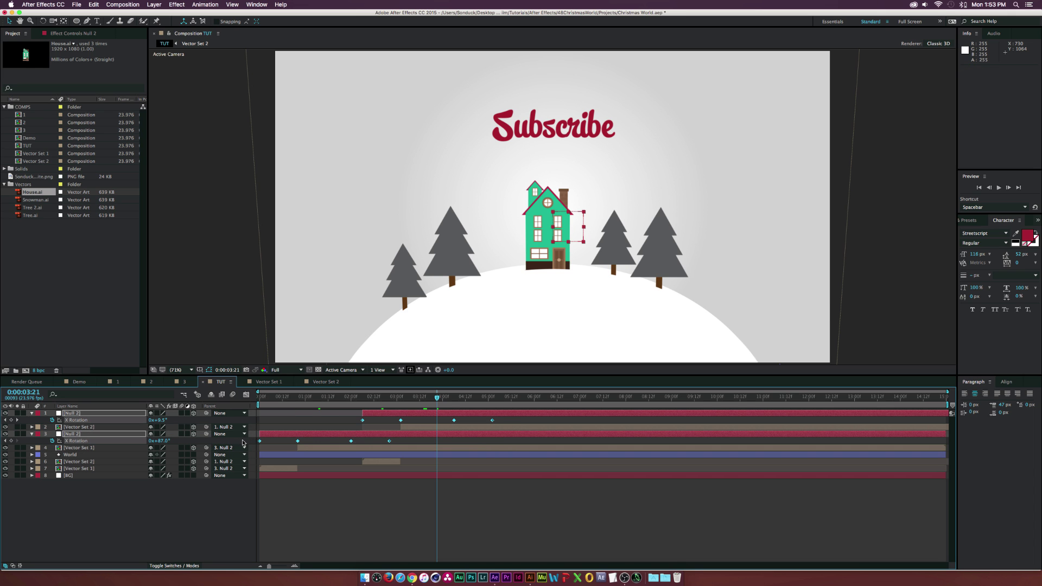
key("F9")
left_click_drag(401, 401, 442, 404)
- Turn on motion blur for every layer in TUT and enable it for the composition
left_click_drag(182, 413, 192, 465)
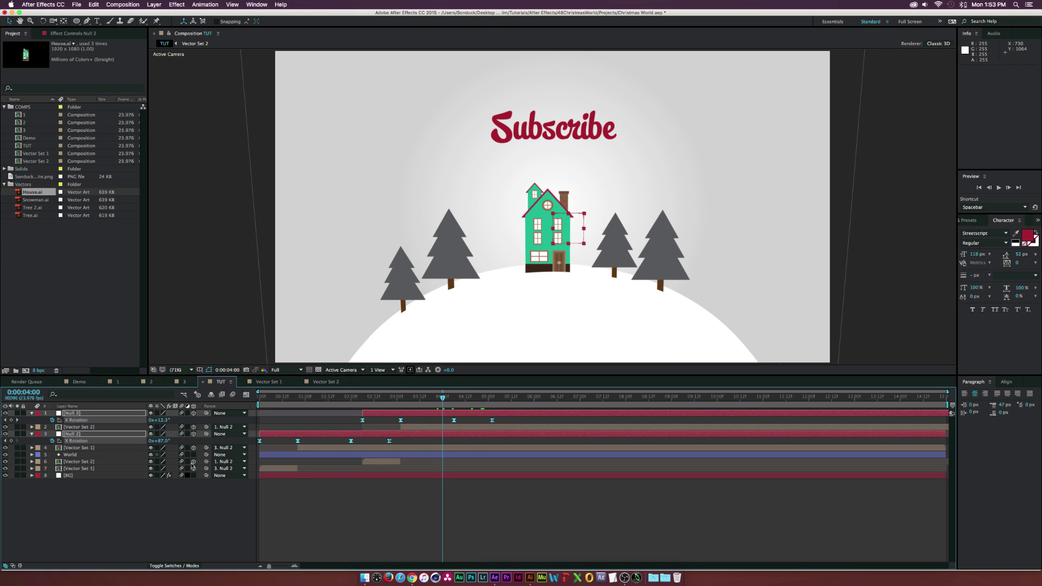
left_click(233, 394)
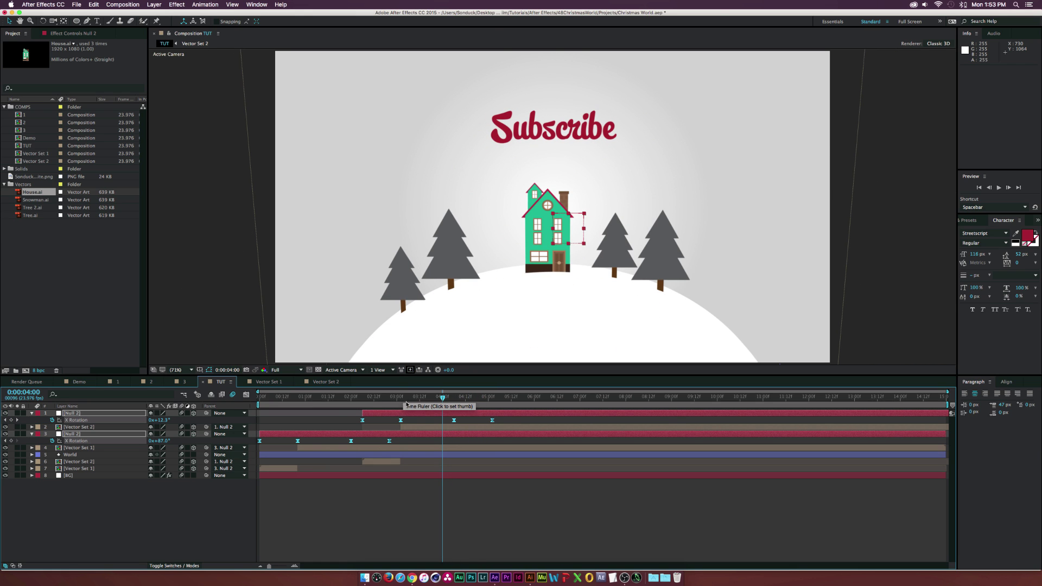
left_click_drag(468, 400, 507, 401)
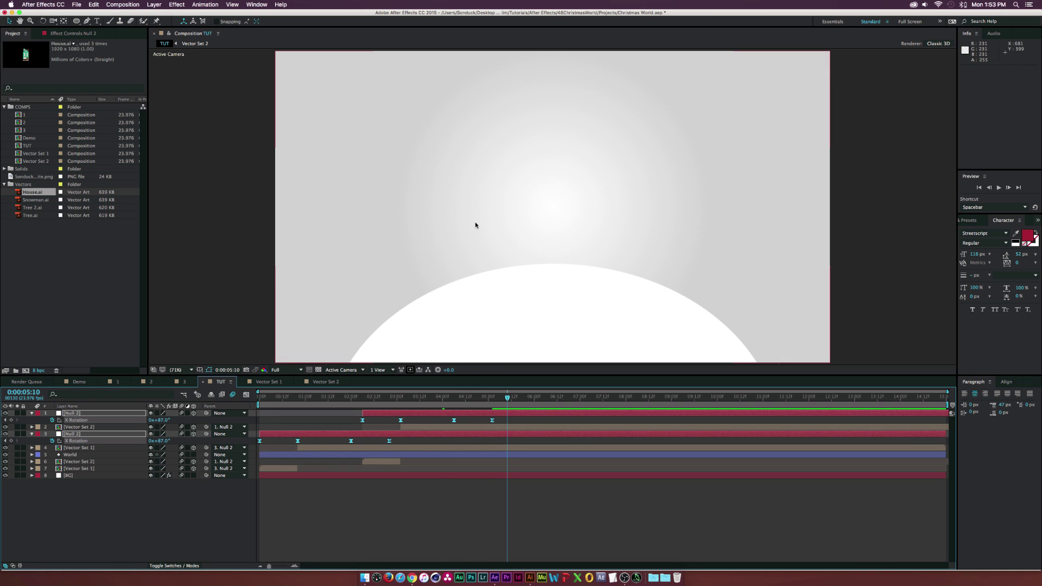
- Examine the closing section of the Demo composition for its falling snow, and return to TUT
left_click(79, 382)
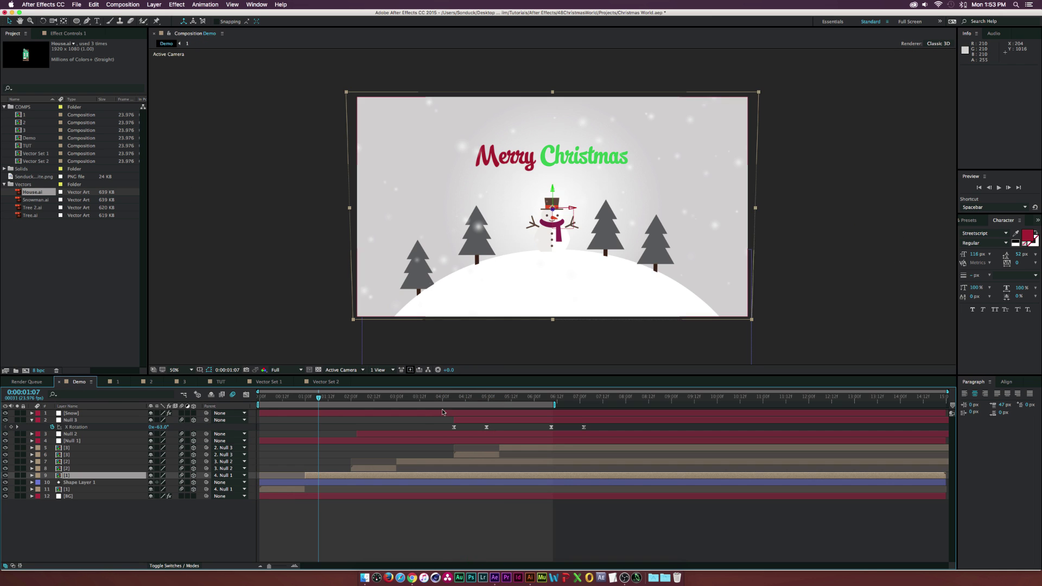
left_click_drag(464, 401, 542, 403)
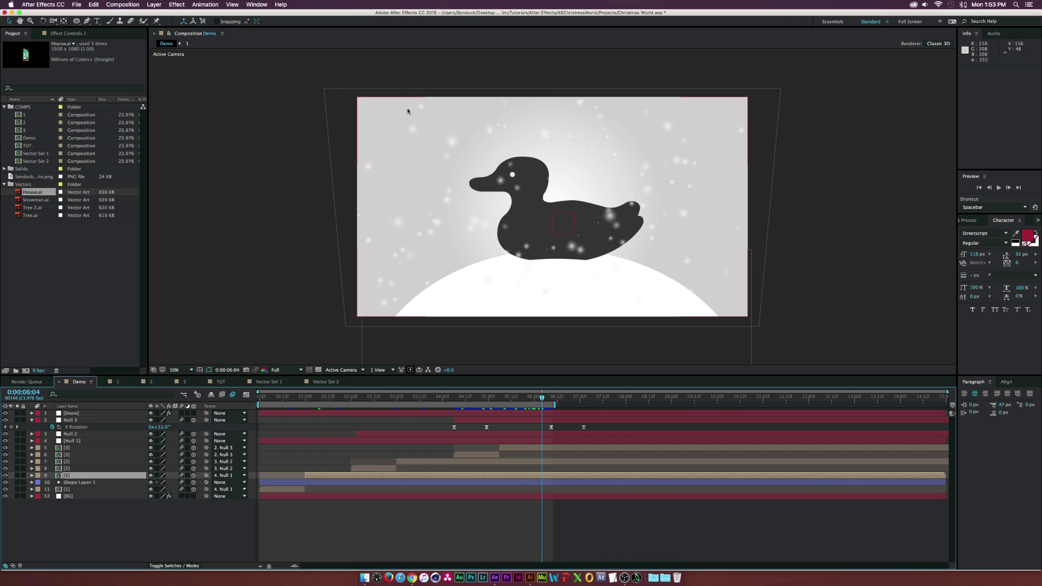
left_click(219, 382)
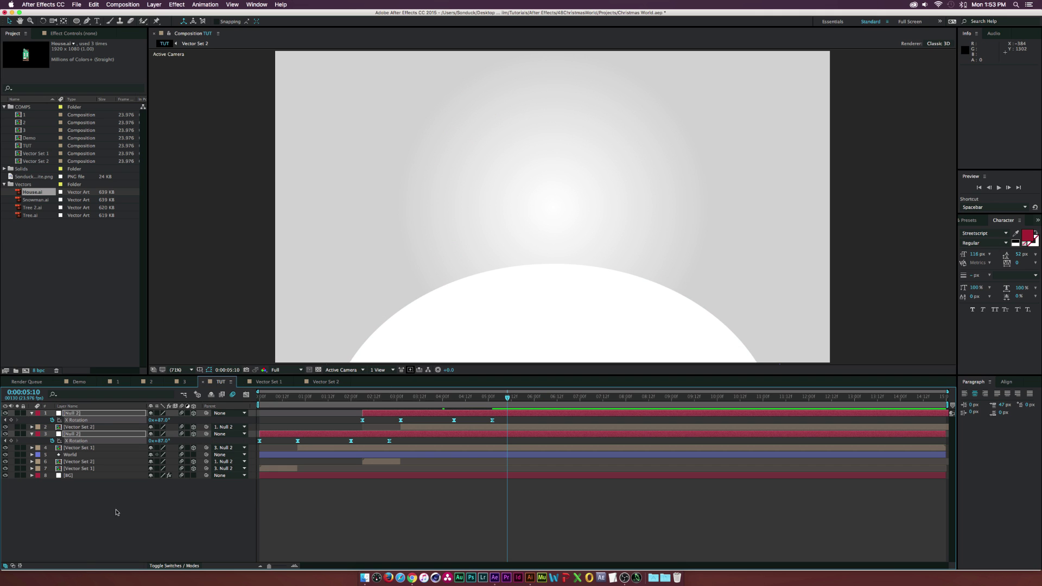
- Add a white 1920 x 1080 solid named Snow above all layers in TUT
left_click(128, 527)
key("super+y")
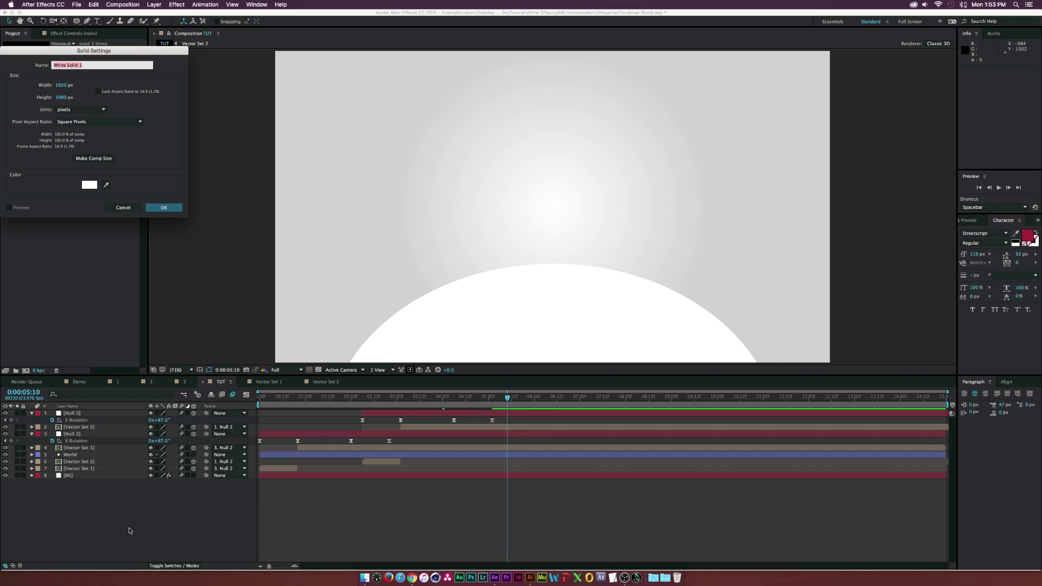
type("Snow")
key("Return")
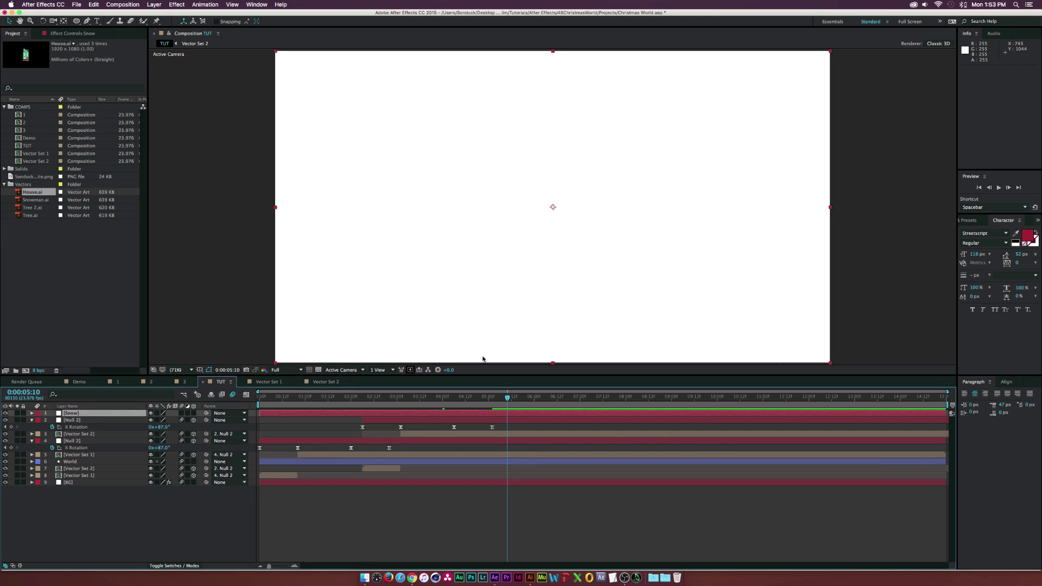
- Move to 0:00:02:16 and apply the CC Particle World effect to the Snow layer
left_click_drag(412, 398, 392, 398)
left_click(381, 400)
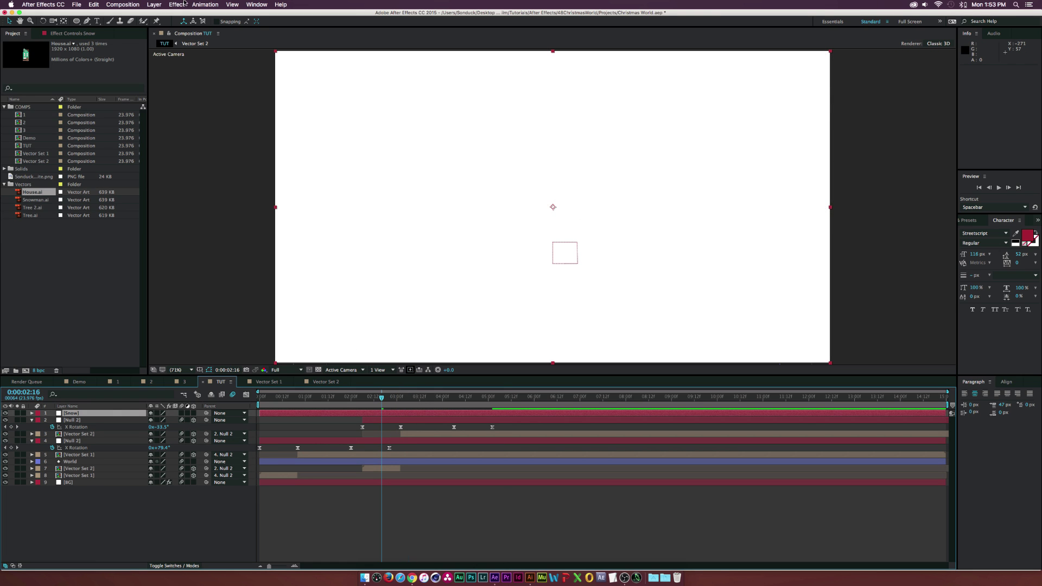
left_click(179, 5)
mouse_move(200, 166)
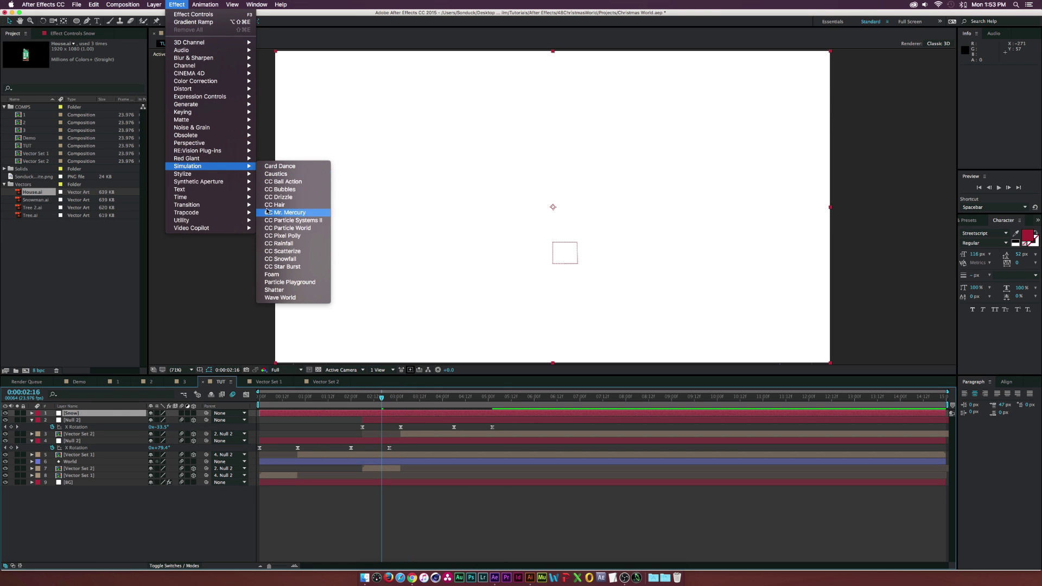
left_click(278, 228)
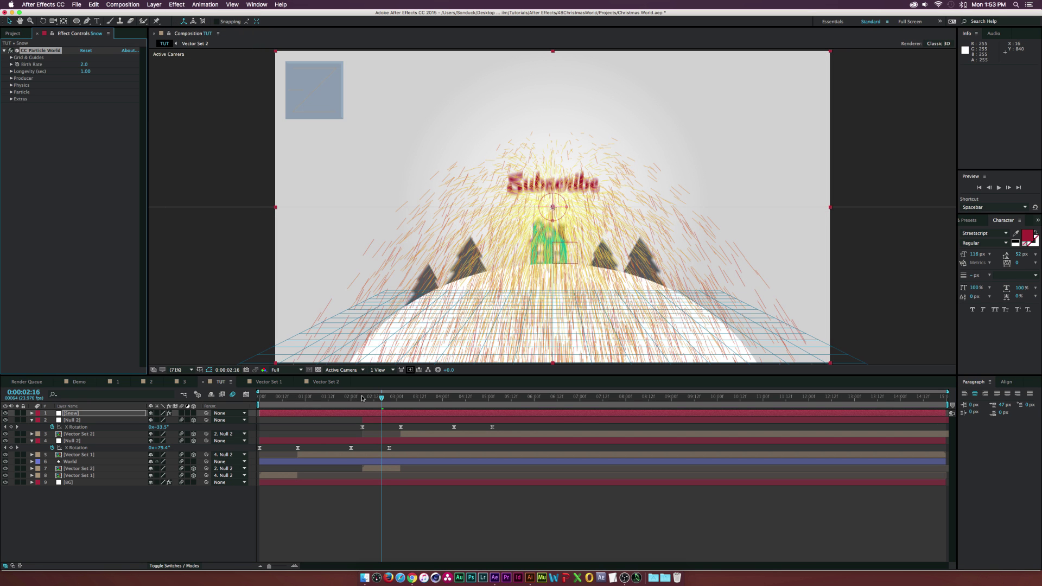
- Set the particle physics to Twirly animation with a gravity of 0.100 and a velocity of 0.00
left_click(11, 85)
left_click(90, 92)
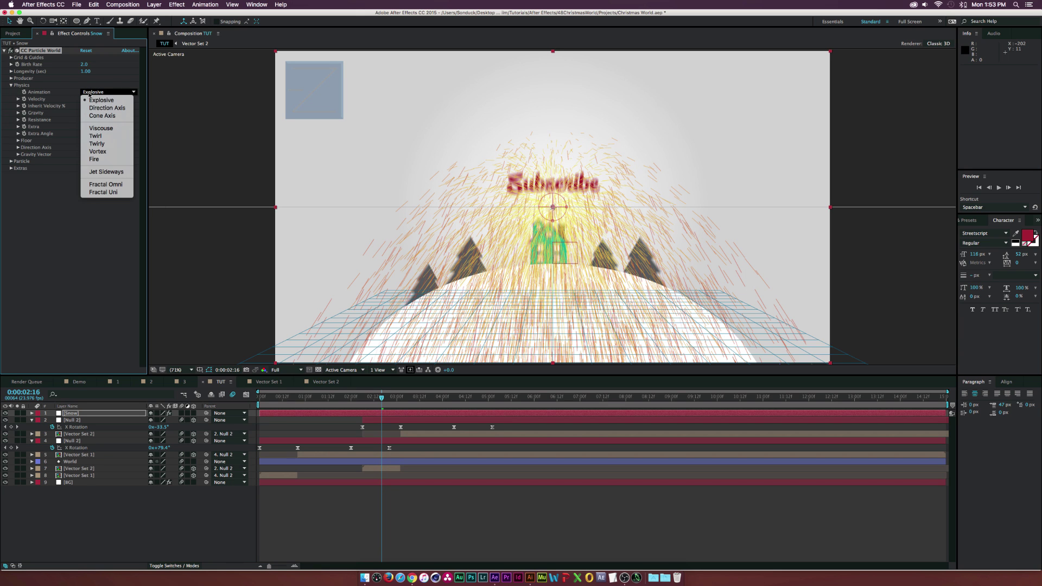
left_click(106, 144)
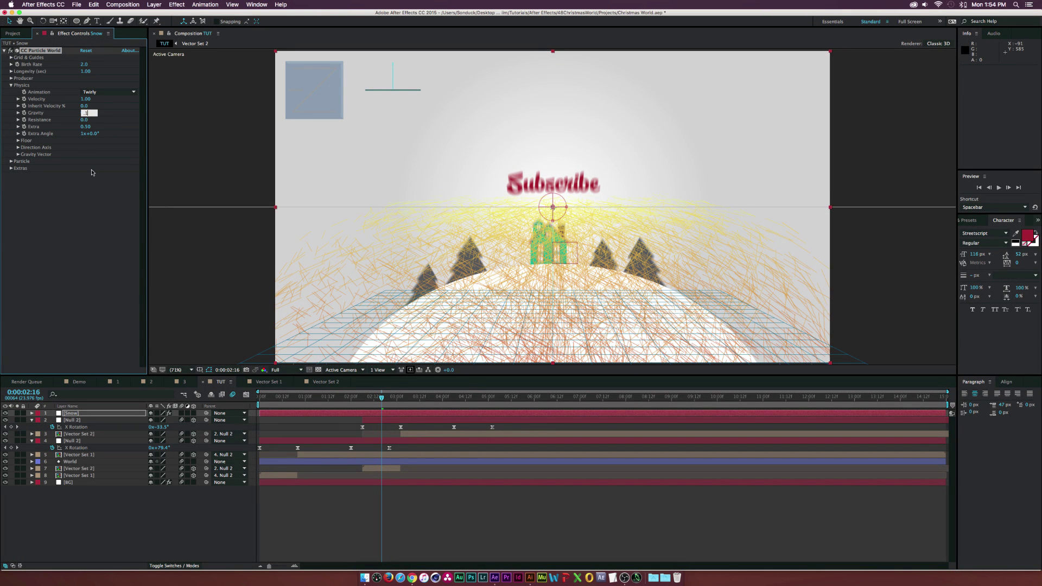
key("Return")
left_click_drag(86, 101, 76, 101)
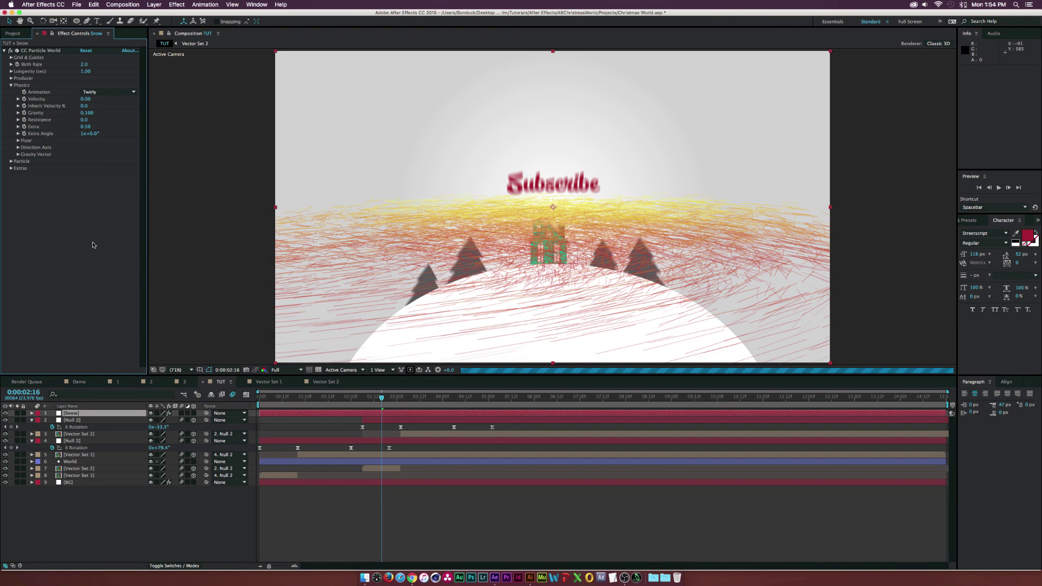
- Set the particle type to Faded Sphere with a white (FFFFFF) birth color and a light gray death color
left_click(12, 161)
left_click(111, 168)
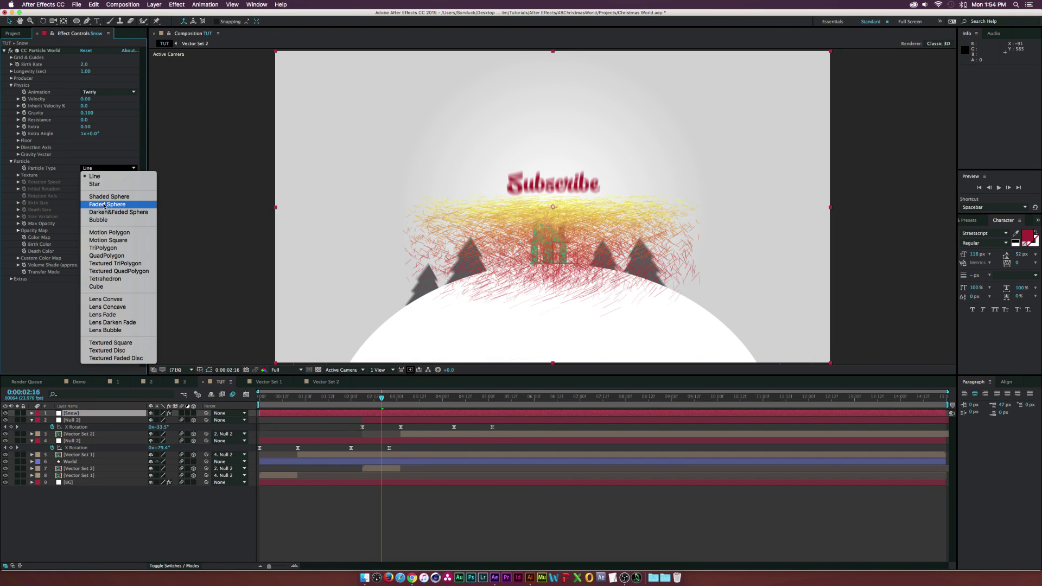
left_click(102, 206)
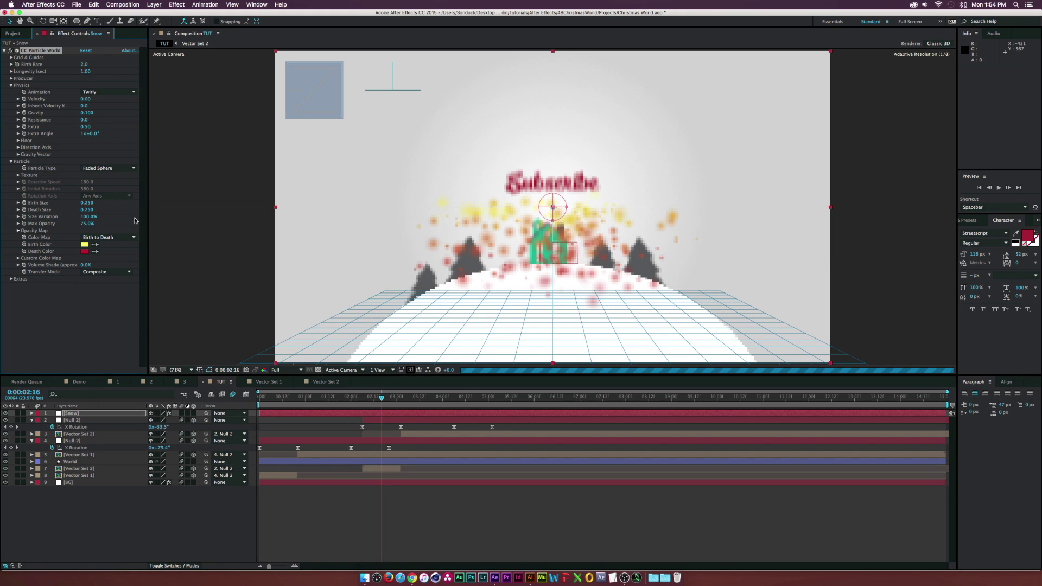
left_click(84, 245)
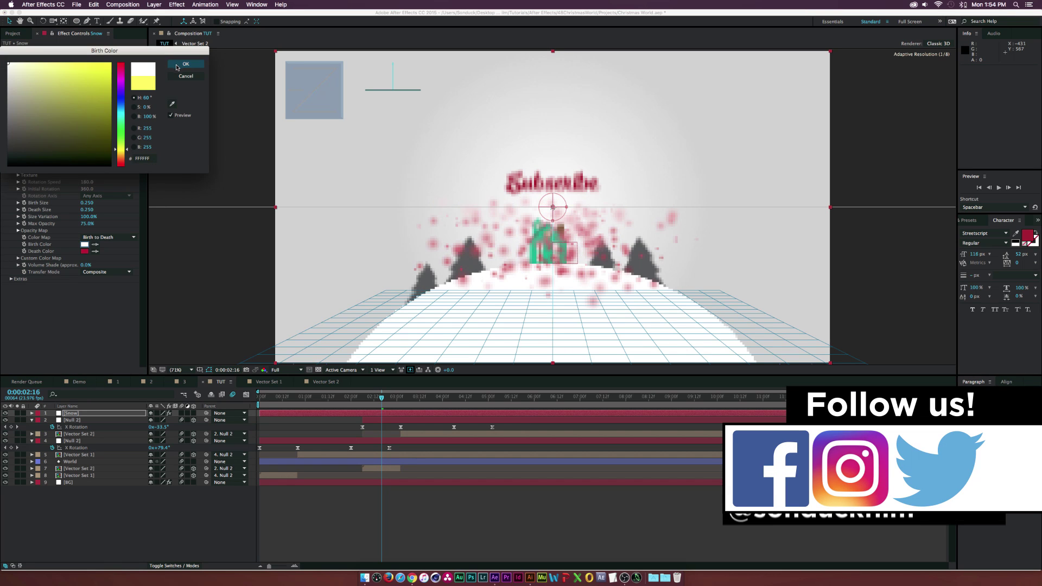
left_click(185, 63)
left_click(84, 251)
left_click(9, 84)
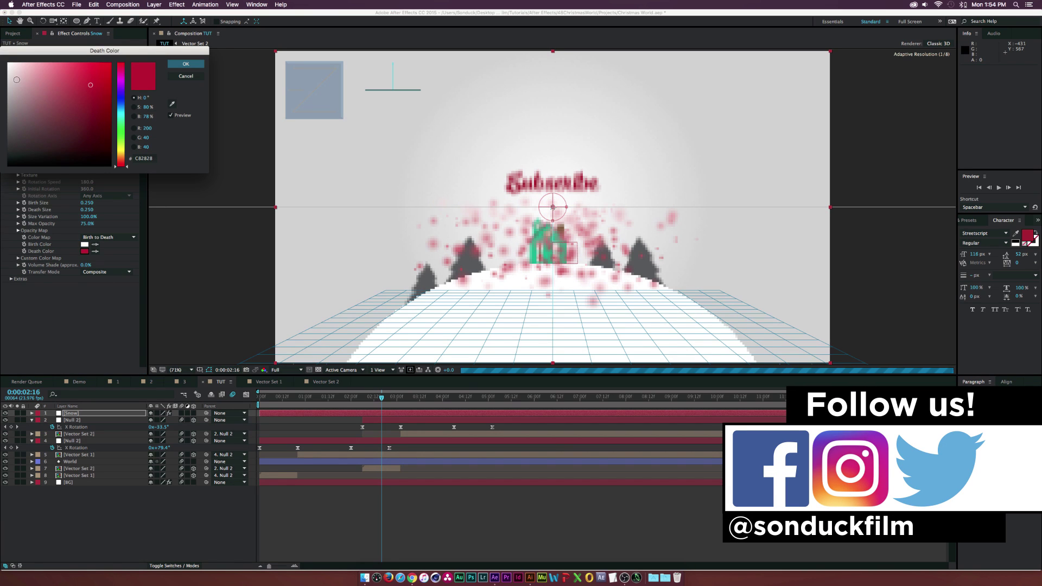
left_click(185, 64)
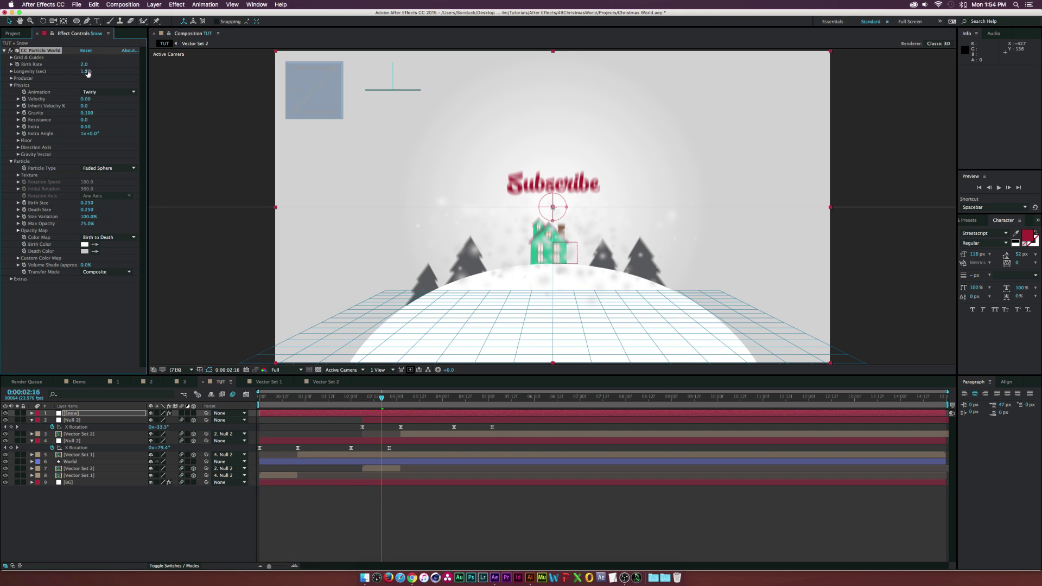
- Set the particle longevity to 6 seconds and enlarge the producer to Radius X 2.325 and Radius Y 4.425
type("6")
left_click(125, 73)
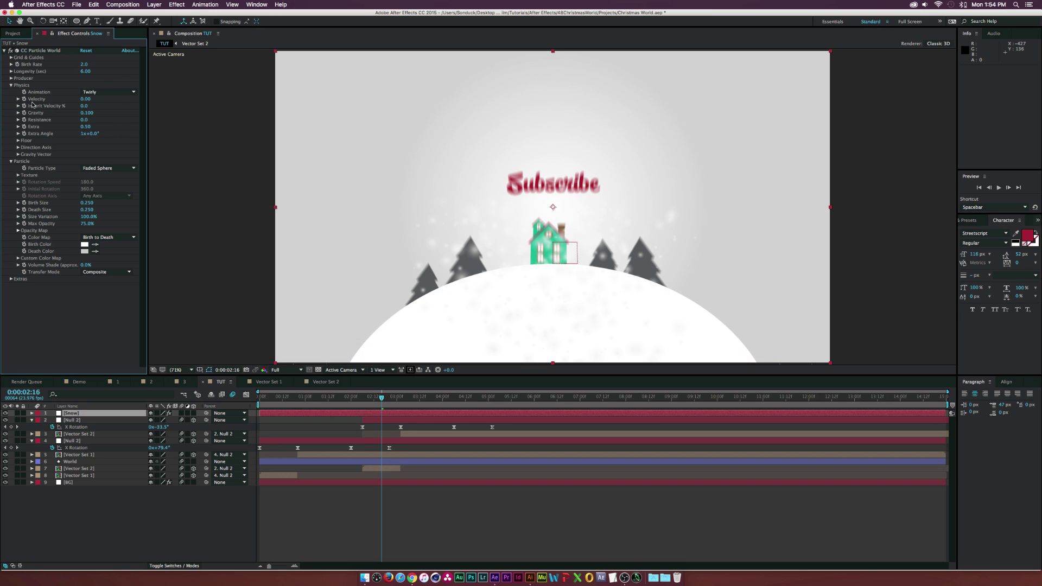
left_click(10, 78)
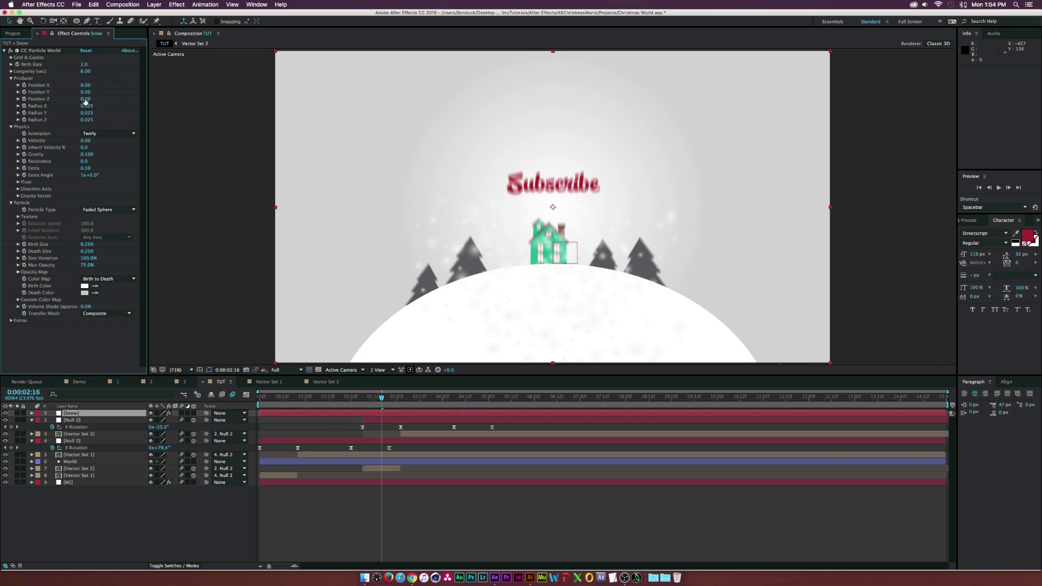
mouse_move(85, 109)
left_mouse_down()
mouse_move(106, 112)
mouse_move(98, 113)
left_mouse_up()
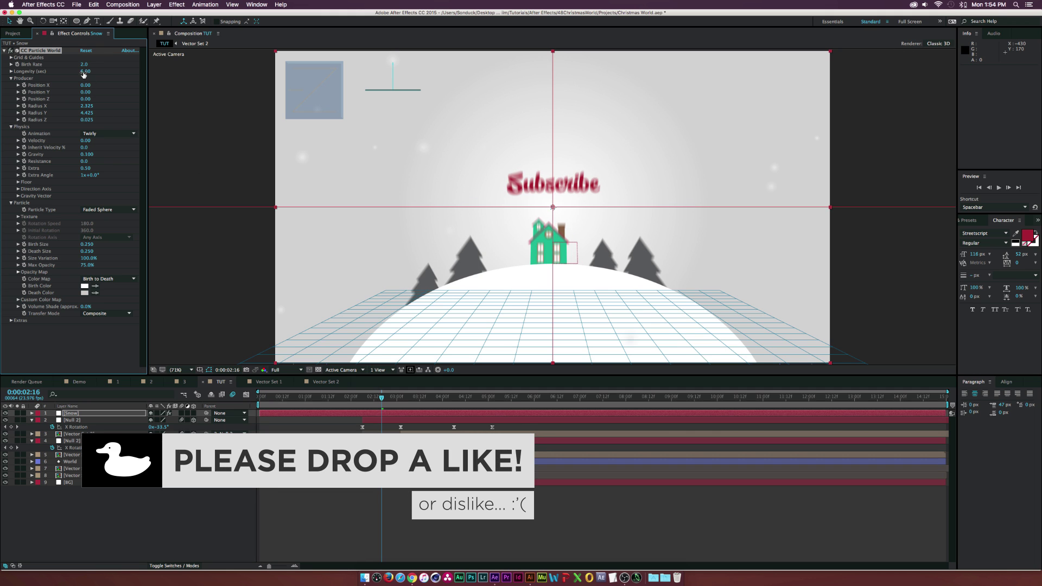
- Raise the particle birth rate to 7.0 and scrub through the scene to check the snowfall
left_click_drag(85, 66, 104, 62)
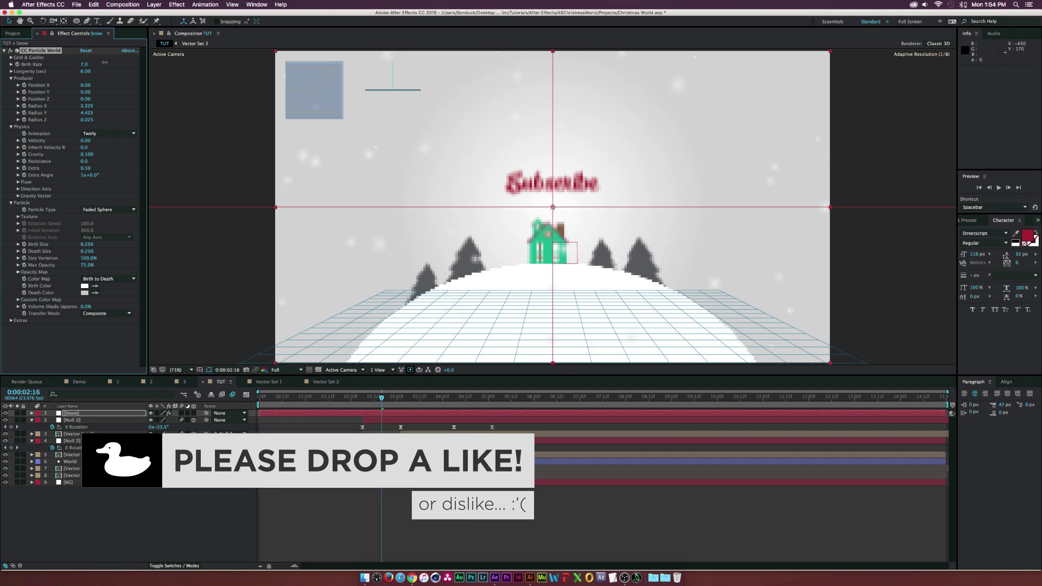
left_click(331, 534)
left_click(304, 398)
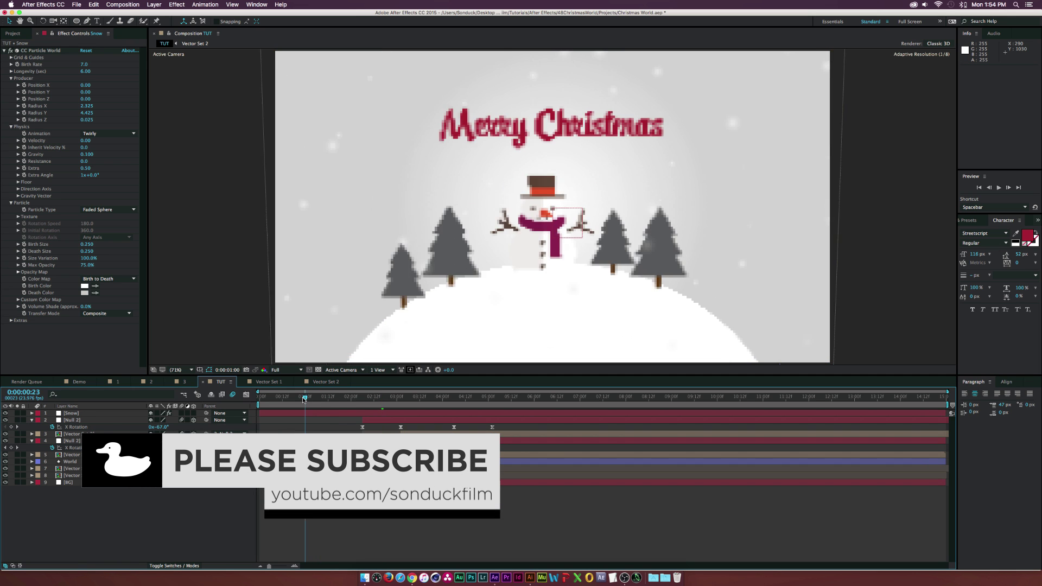
left_click_drag(304, 399, 384, 402)
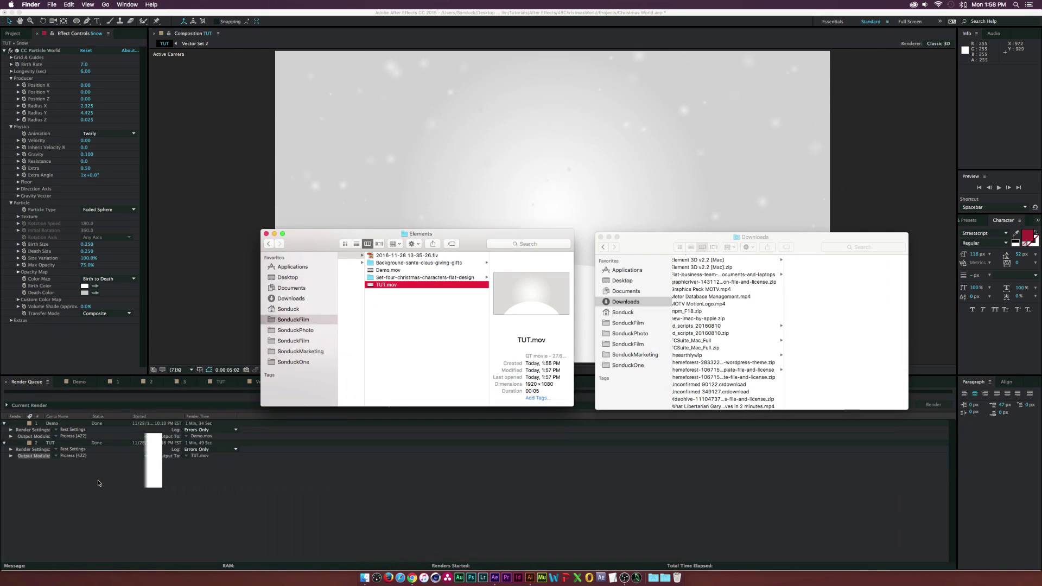
- Preview the rendered TUT.mov from the Elements folder in Finder
key("space")
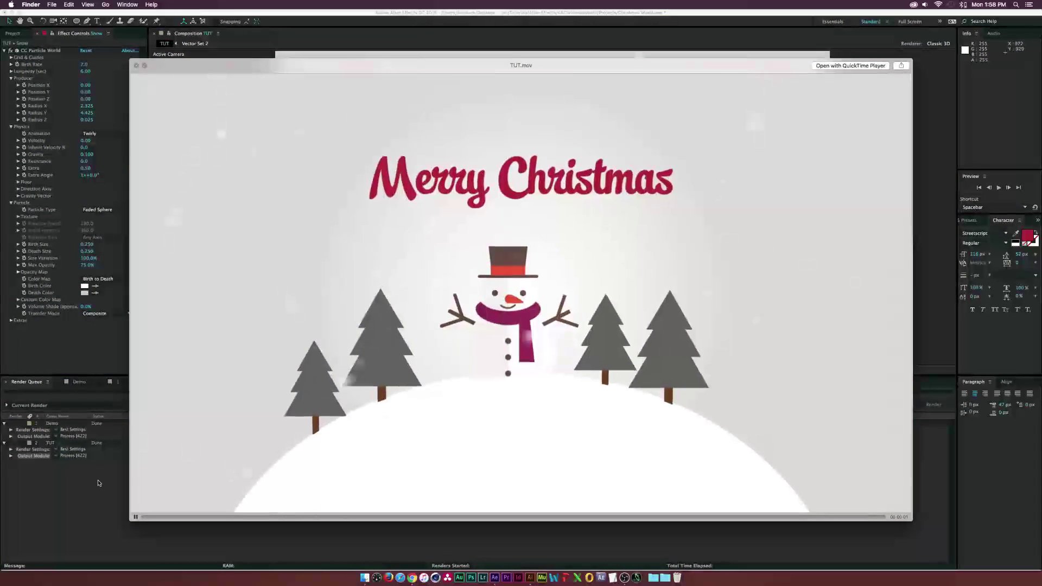